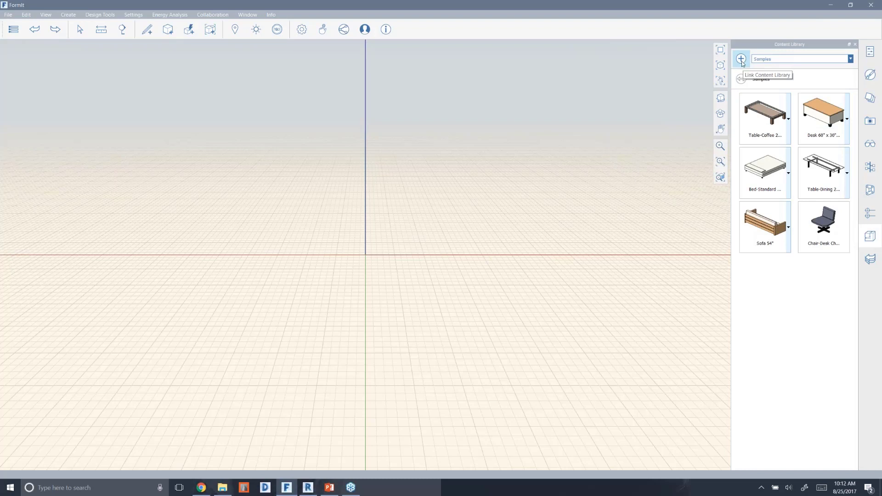
Step: Link the Desktop folder FormItFriday/Datasets/FormItContent as a local content library directory
left_click(741, 59)
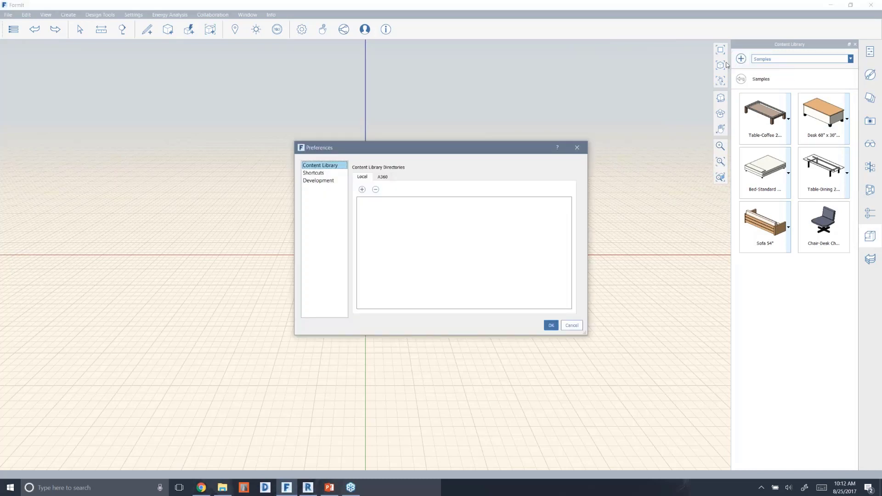
left_click(363, 190)
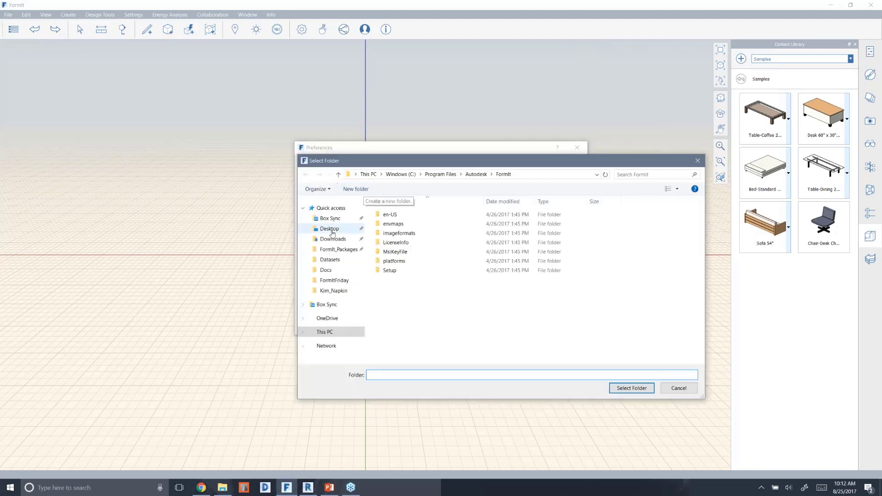
left_click(332, 233)
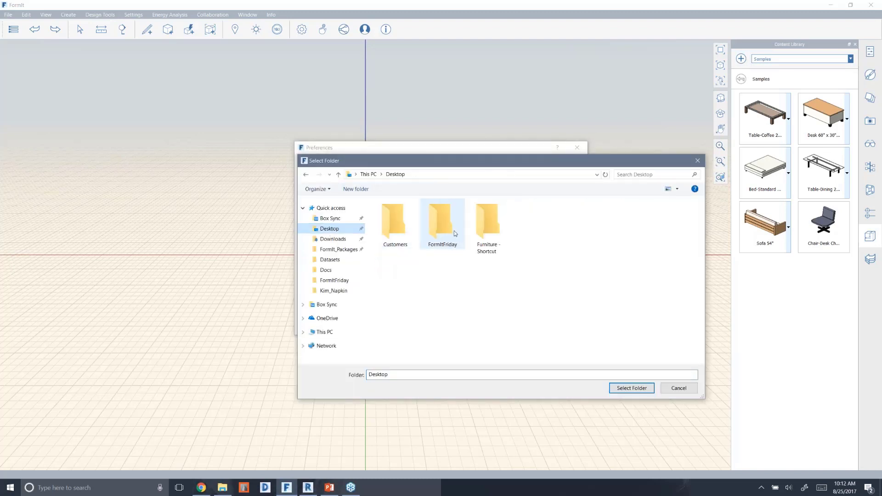
double_click(452, 232)
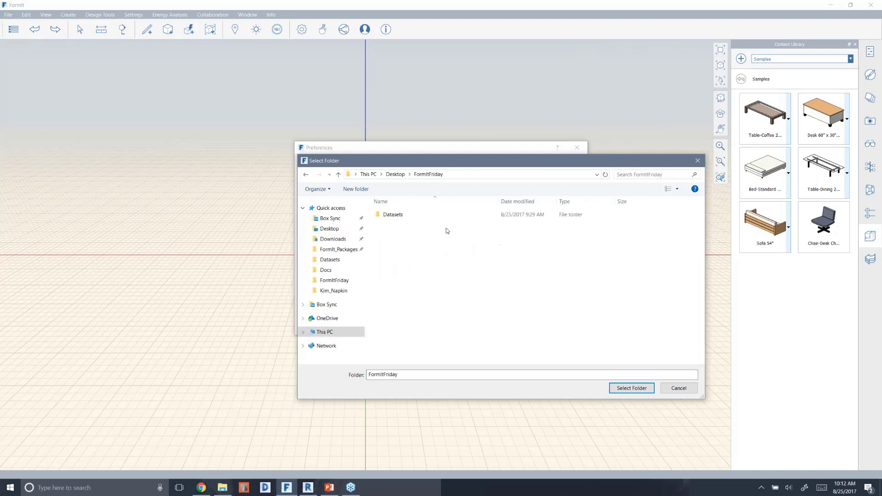
left_click(400, 219)
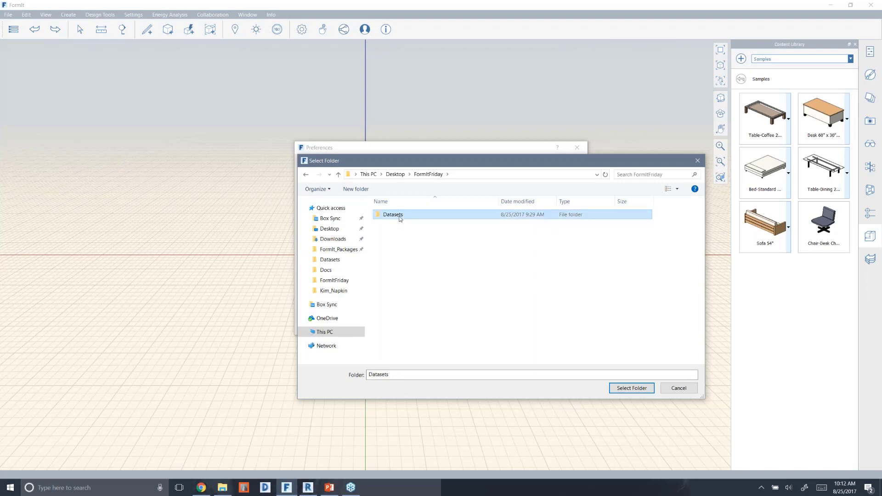
double_click(400, 217)
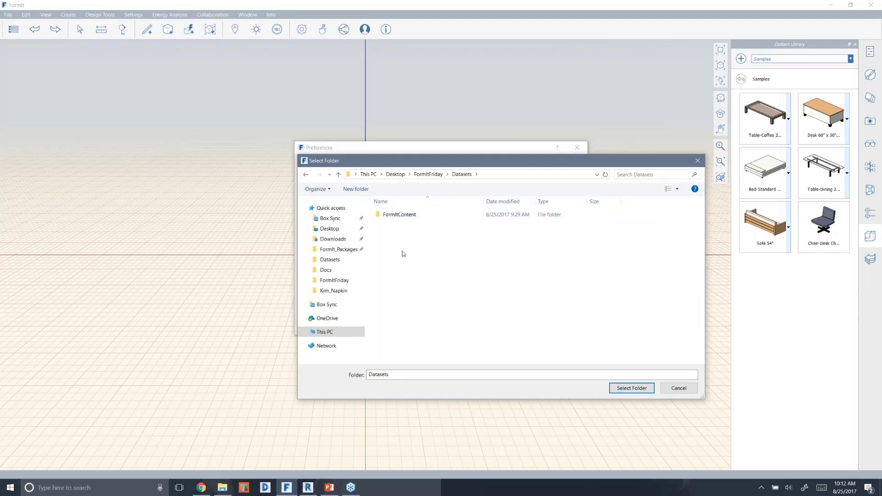
left_click(405, 218)
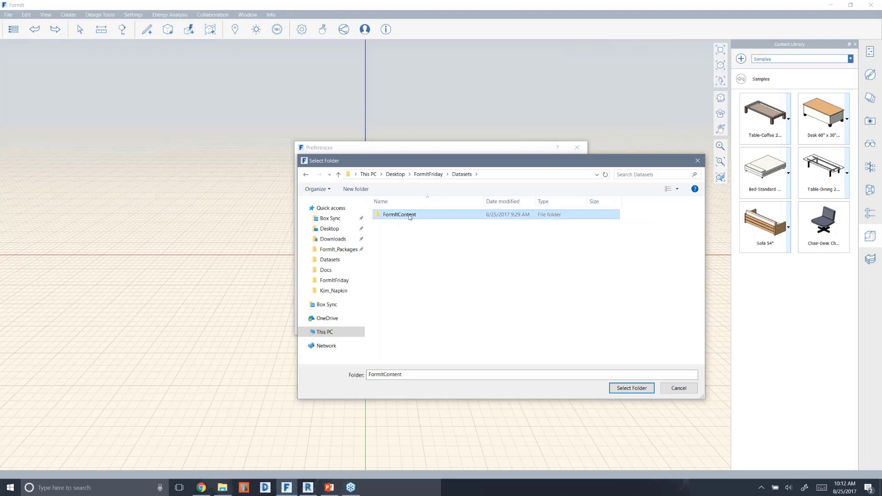
left_click(624, 390)
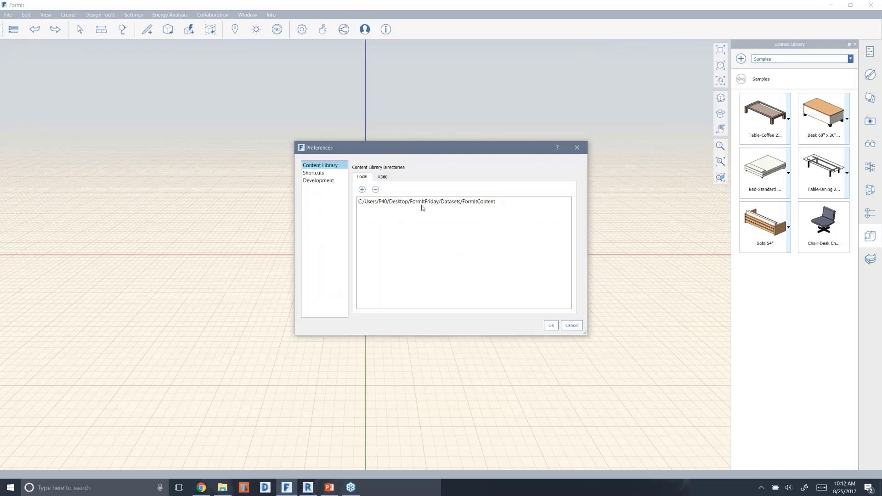
left_click(551, 325)
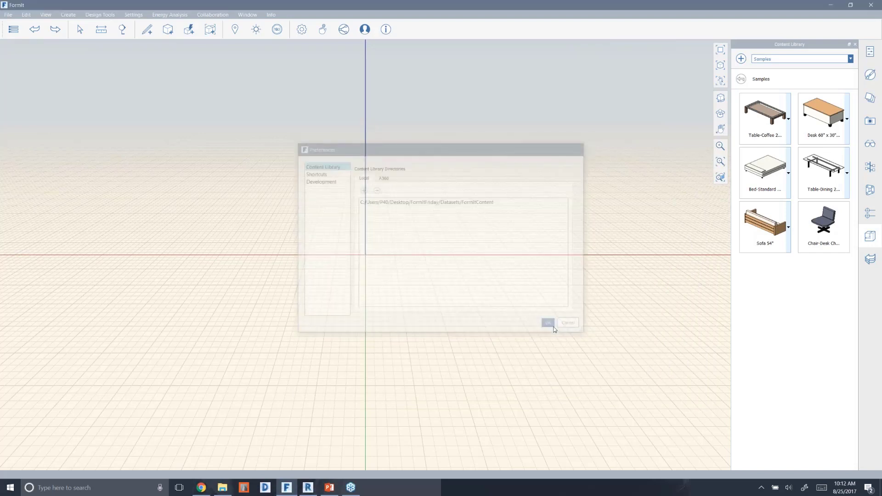
Step: Switch the content library to FormItContent and look through its Furniture folder
left_click(785, 60)
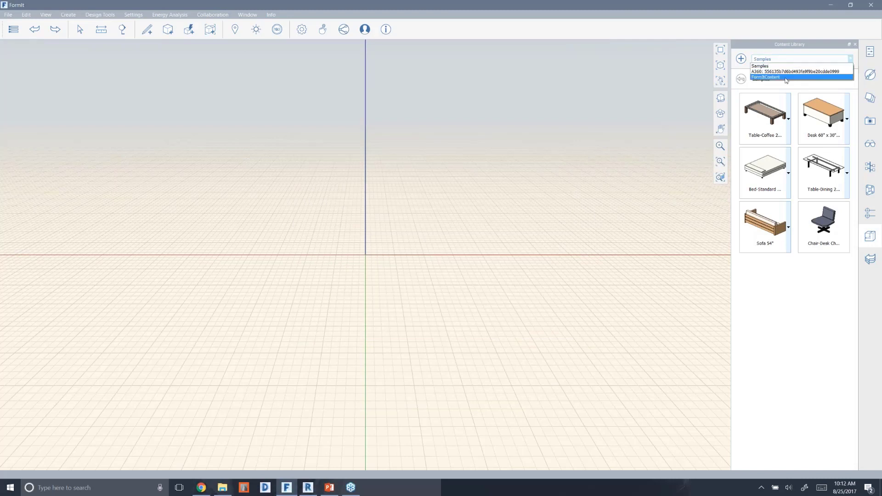
left_click(786, 78)
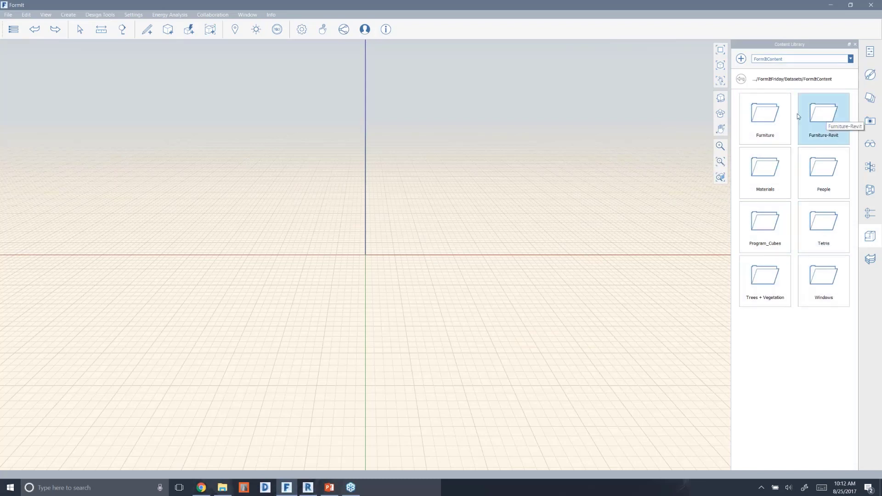
left_click(770, 118)
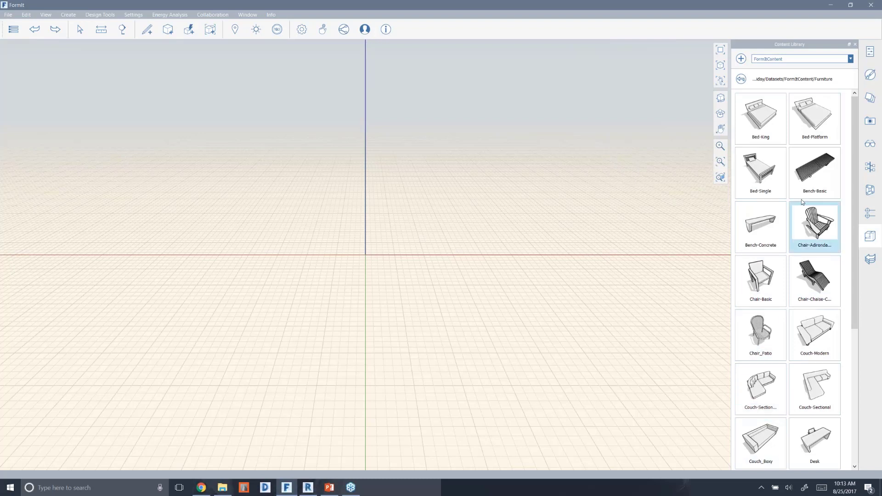
left_click(741, 82)
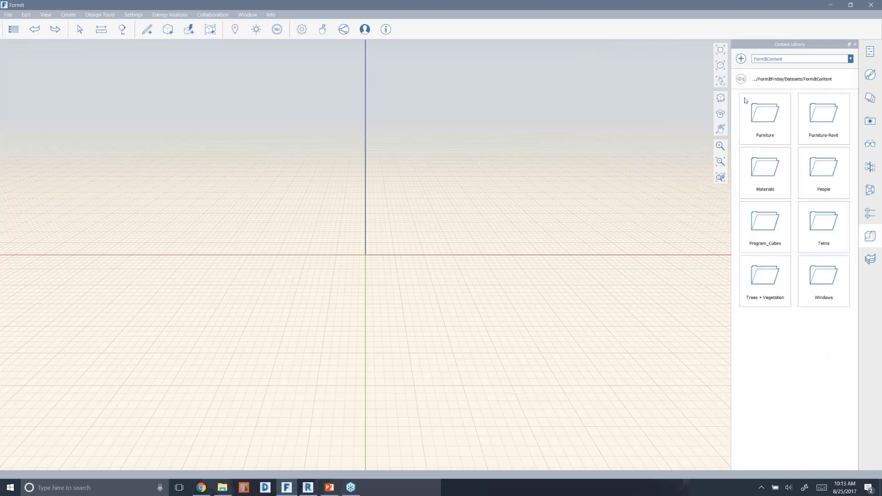
Step: Place the Material_Library model from the library's Materials folder at the origin
left_click(767, 177)
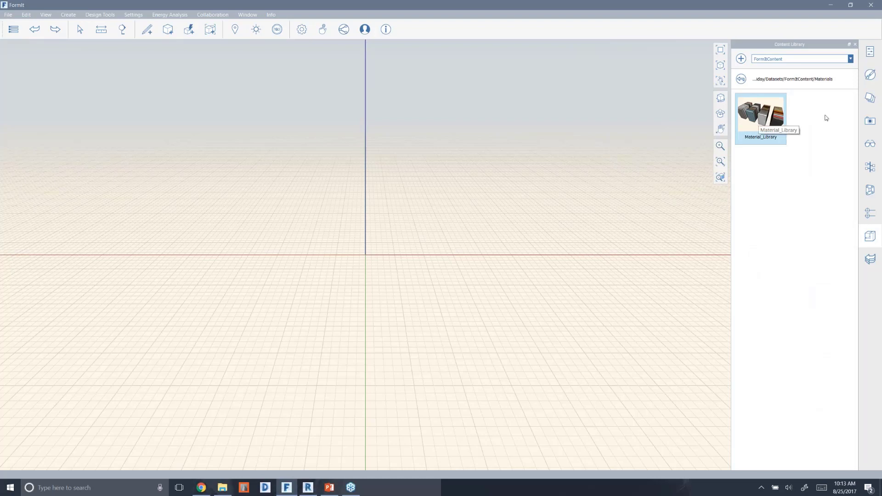
left_click(872, 77)
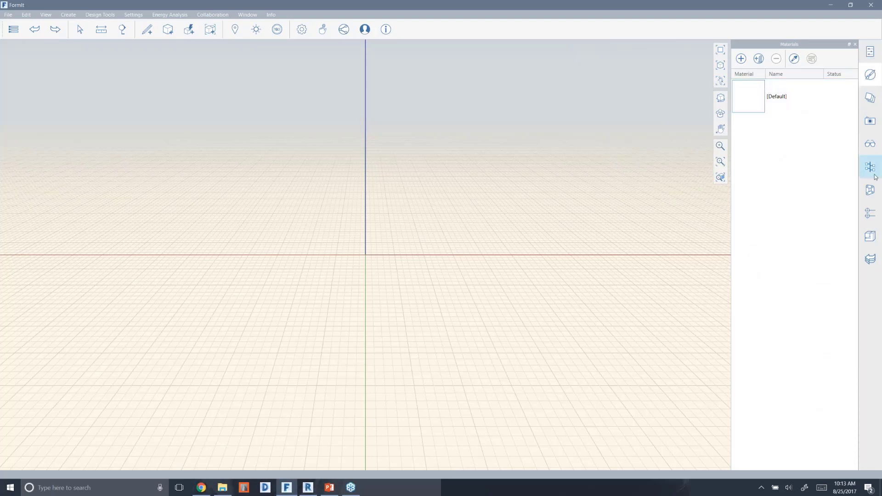
left_click(869, 243)
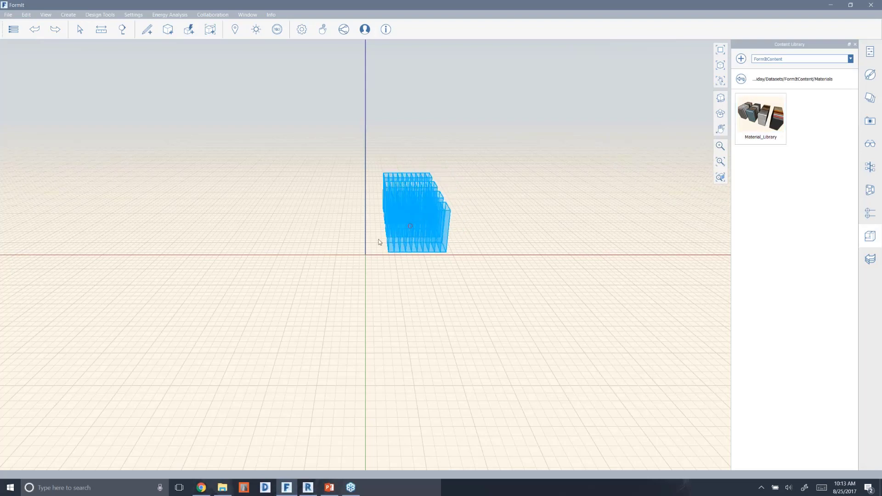
left_click(364, 255)
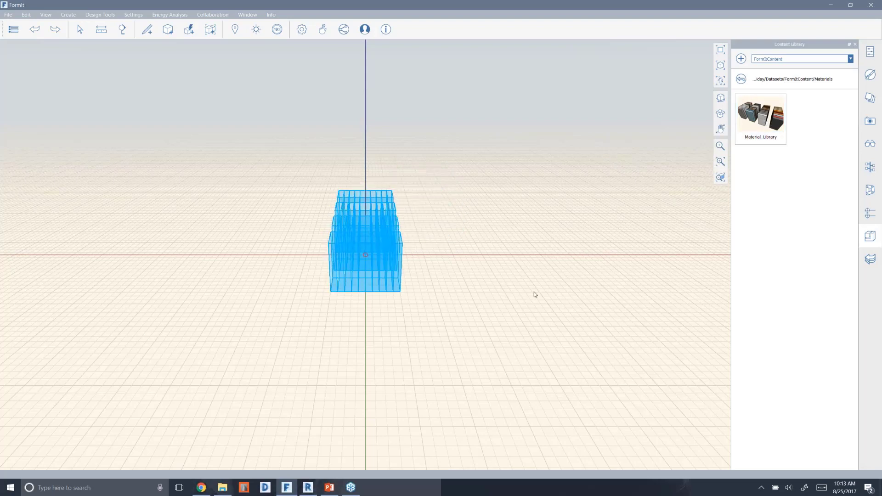
right_click_drag(410, 323, 379, 318)
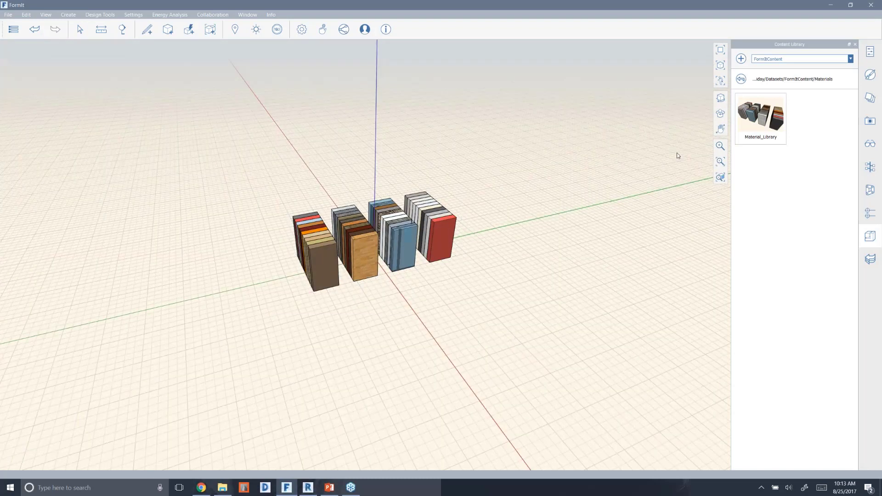
Step: Delete the placed material sample blocks and look through the imported materials list
left_click(870, 78)
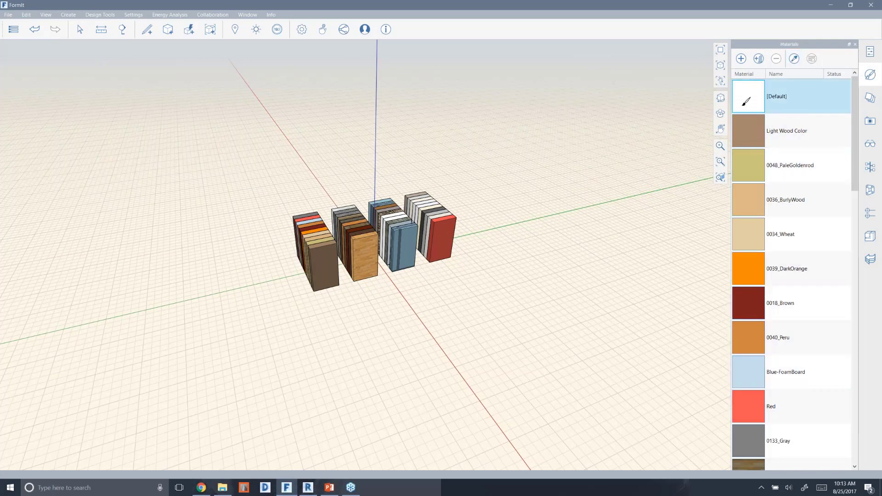
left_click(410, 228)
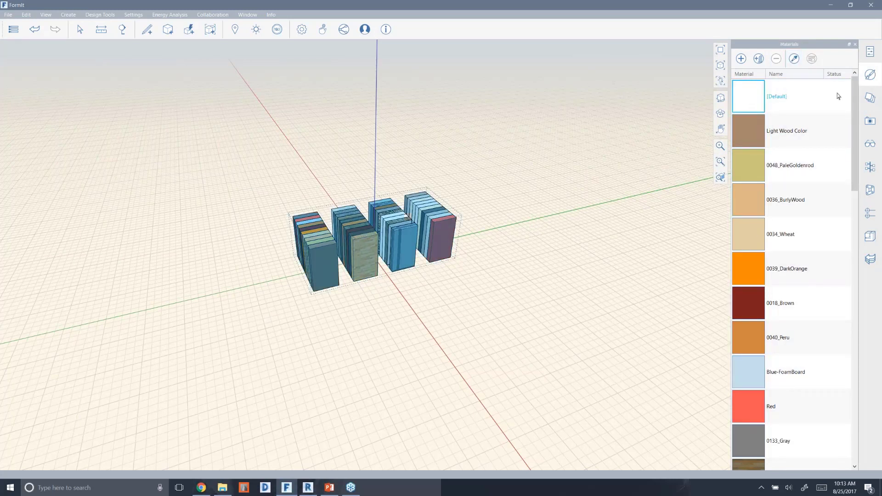
key("Delete")
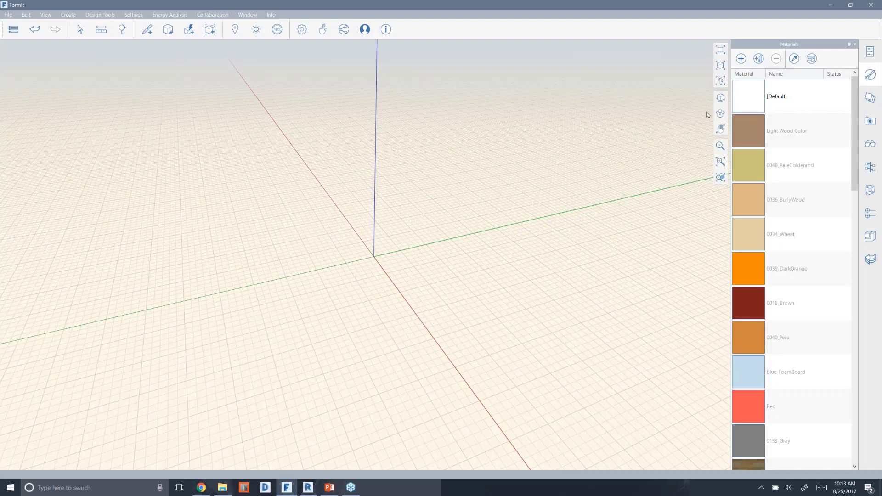
left_click(752, 132)
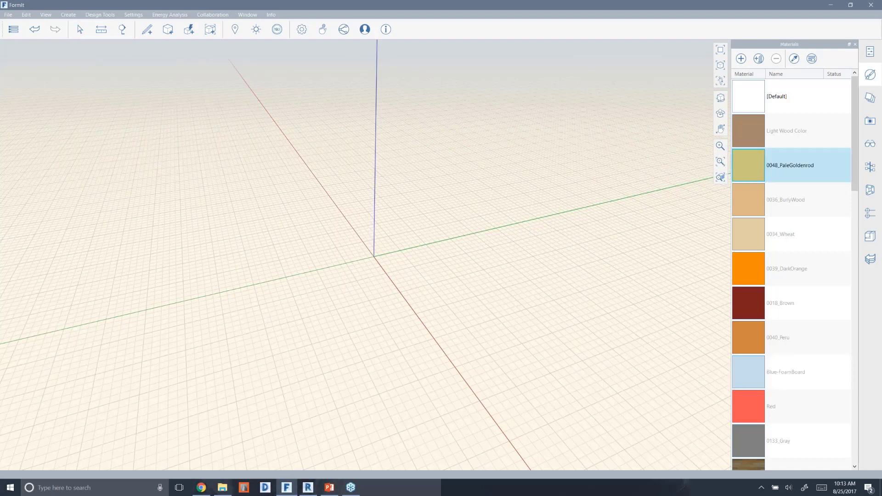
left_click(738, 302)
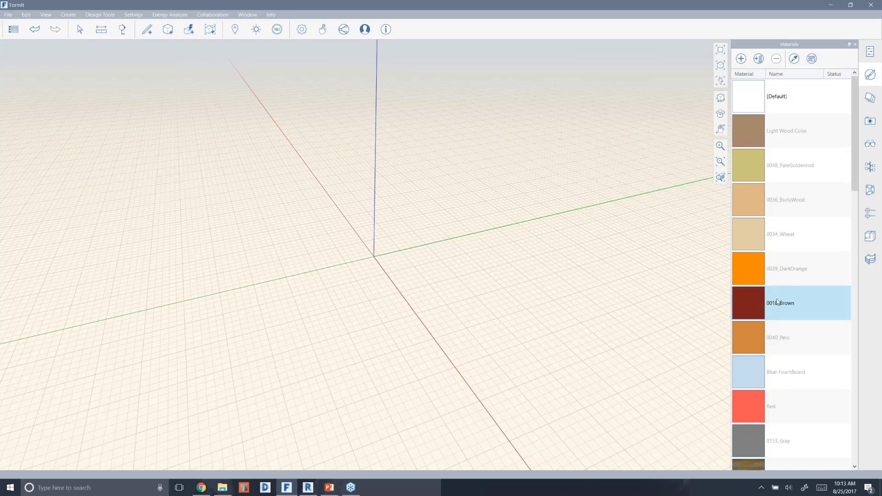
scroll(753, 301, "down", 5)
scroll(761, 299, "down", 3)
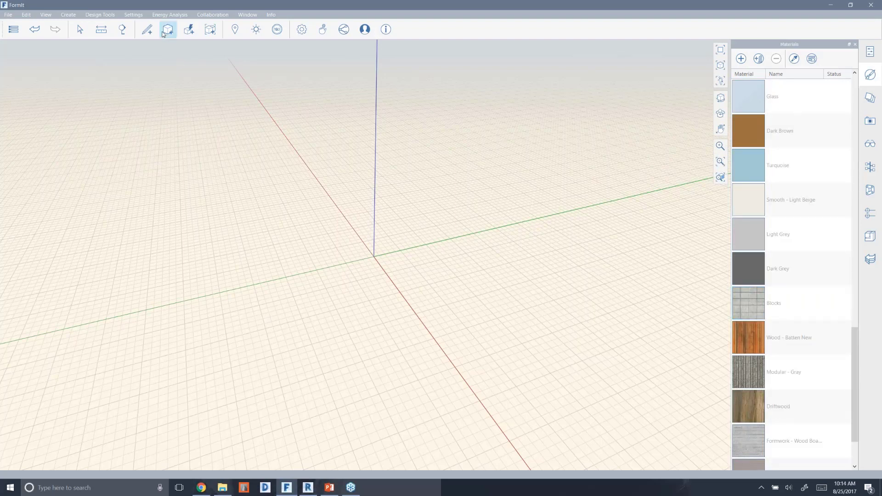
Step: Place a cube primitive at the origin and clear the selection
mouse_move(167, 29)
left_click(168, 46)
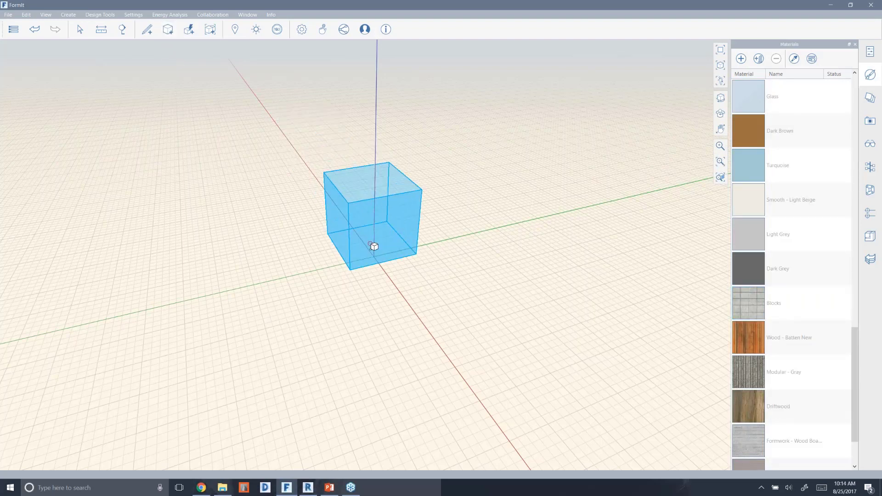
left_click(374, 257)
left_click(264, 271)
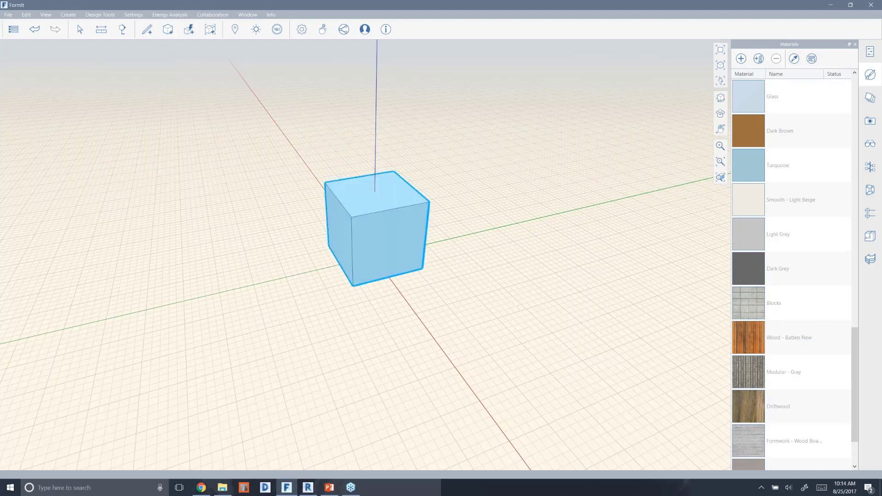
left_click(506, 345)
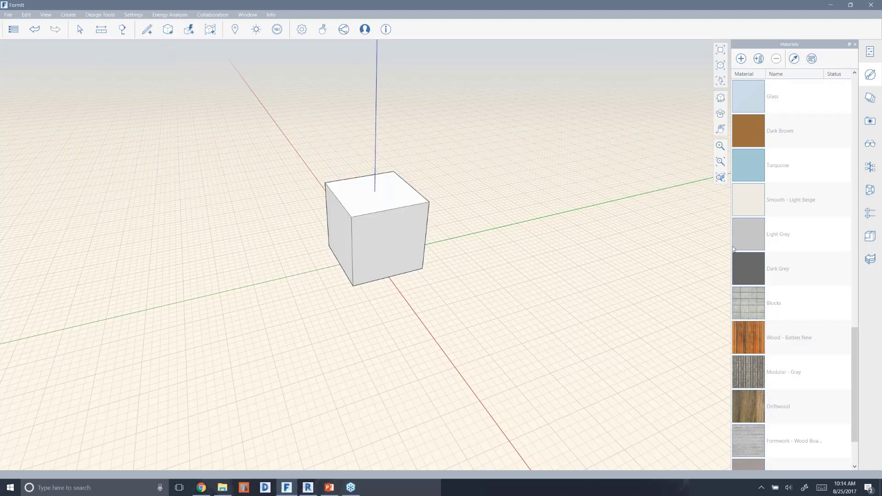
Step: Paint the cube's front face with the Dark Grey material
scroll(758, 330, "down", 2)
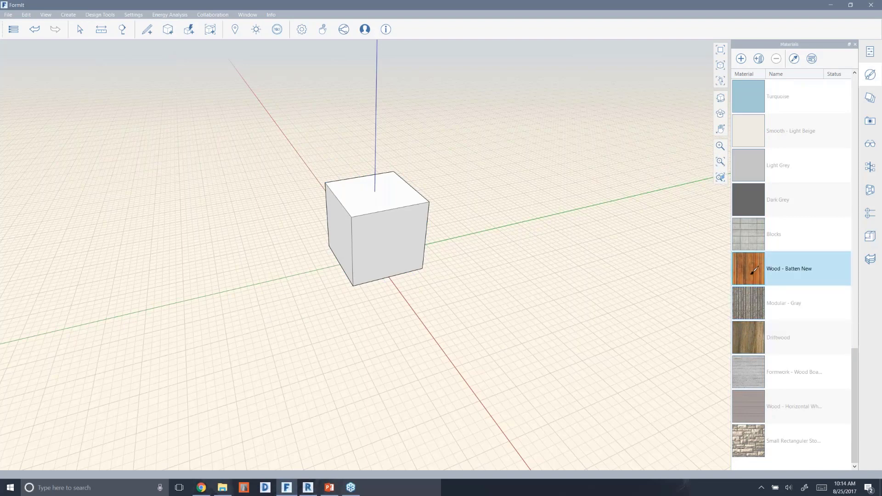
left_click(751, 196)
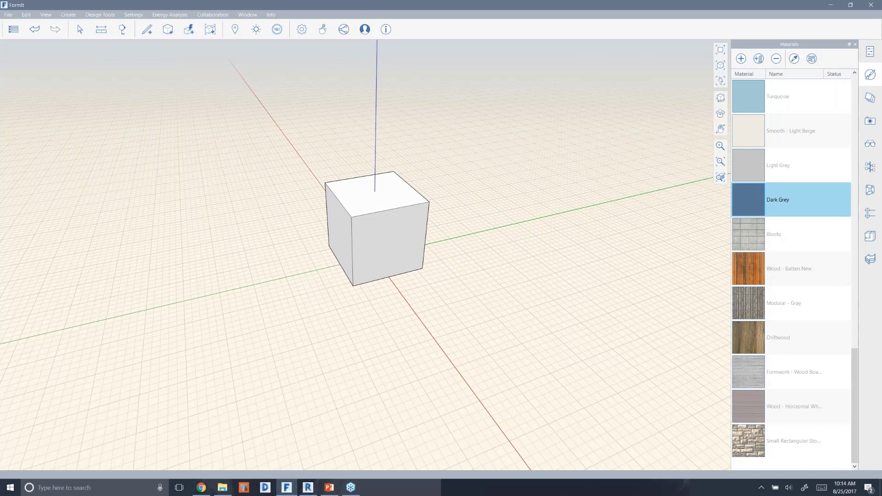
left_click(404, 236)
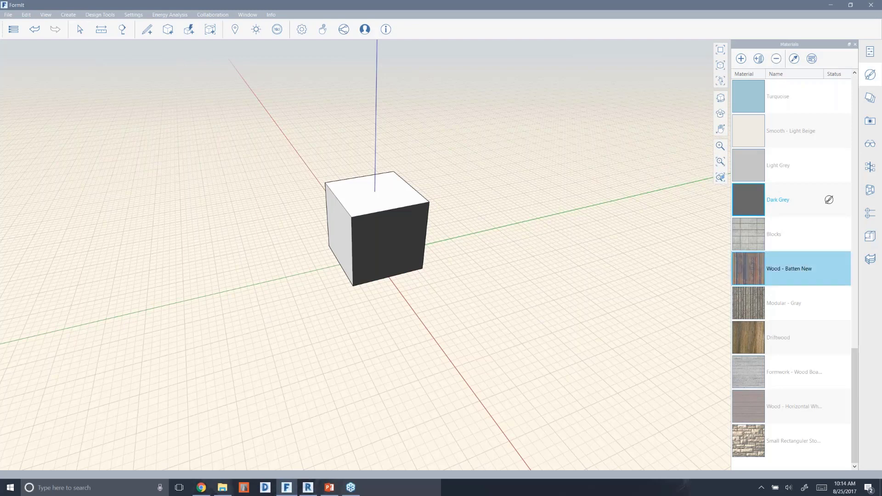
Step: Paint the whole cube with the Wood - Batten New material
left_click(762, 276)
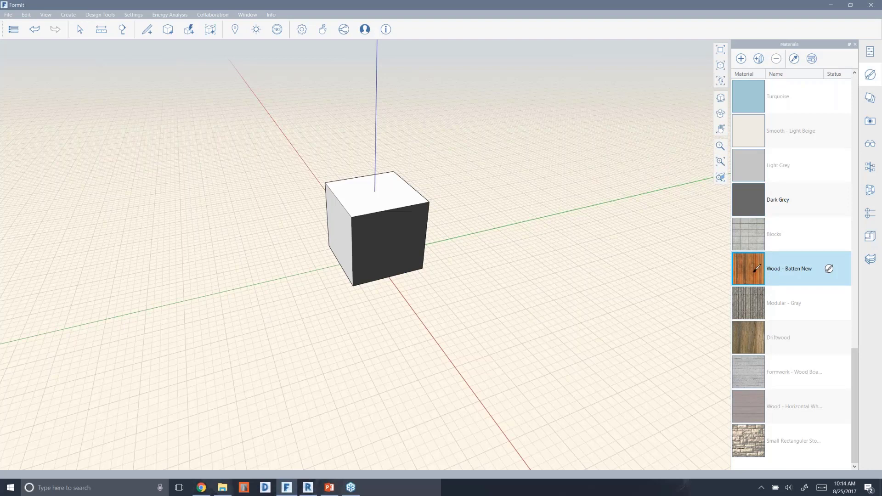
left_click(408, 206)
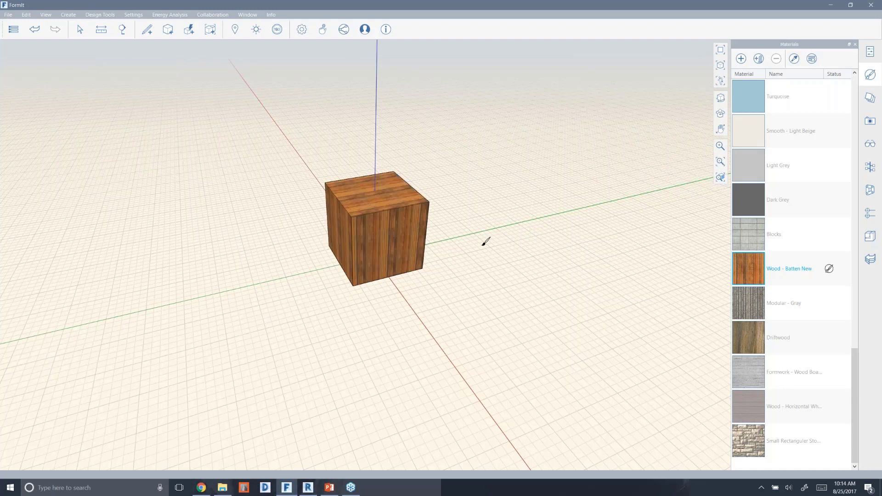
left_click(383, 233)
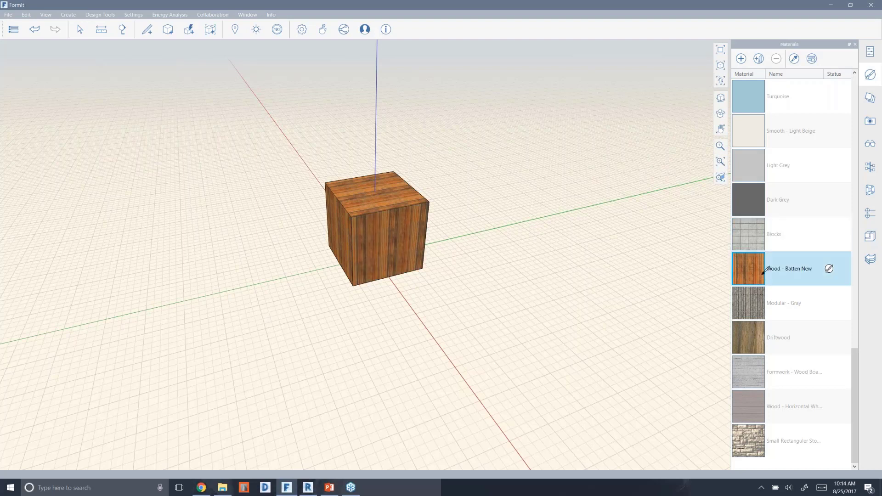
Step: Repaint the whole cube with the [Default] material and leave the paint tool
scroll(755, 236, "up", 5)
scroll(756, 236, "up", 2)
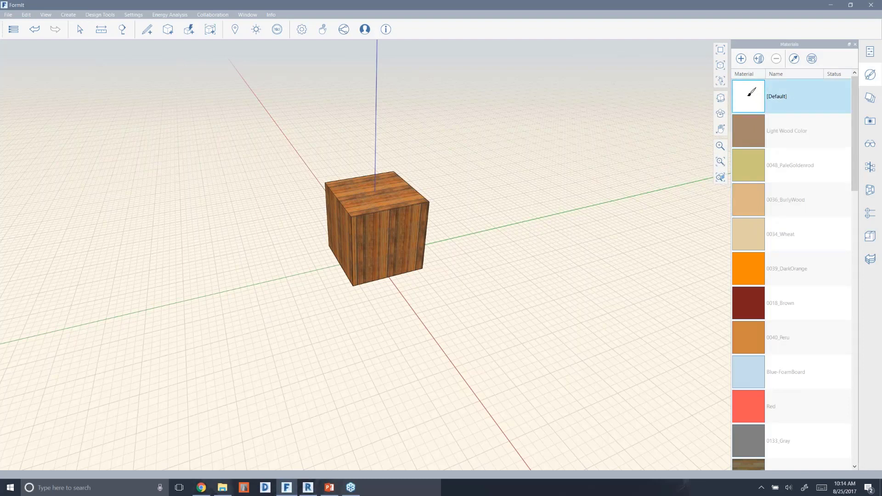
left_click(752, 93)
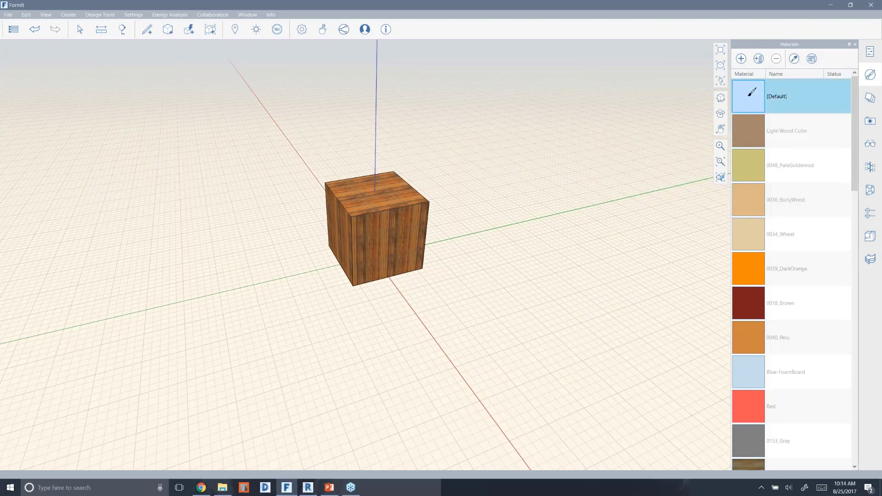
left_click(397, 232)
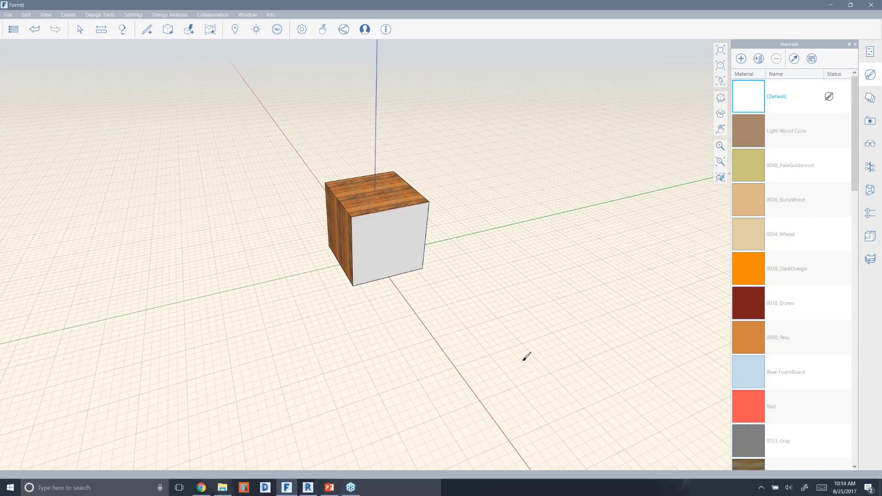
left_click(413, 197)
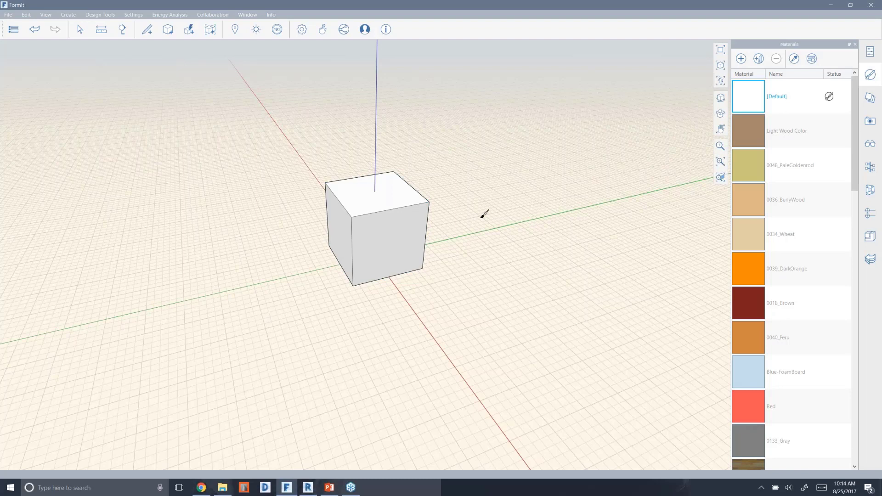
key("Escape")
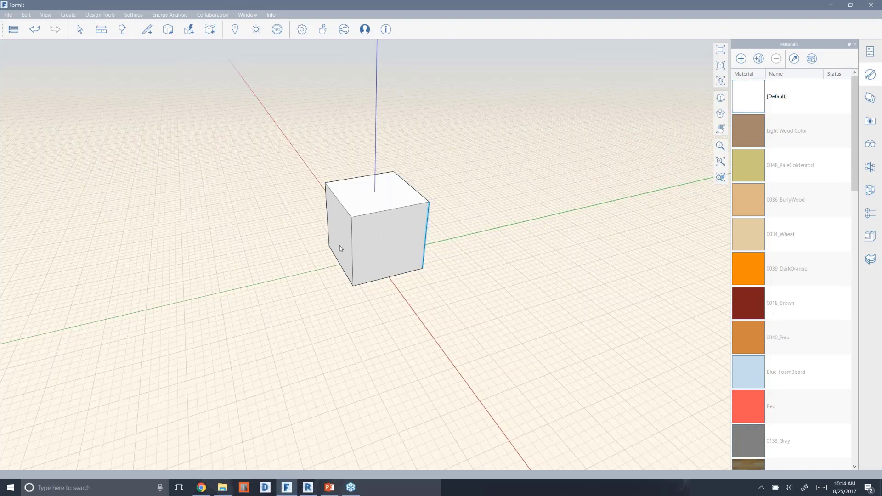
Step: Select the whole cube, make it a group, and paste a copy of the group beside it
left_click(399, 251)
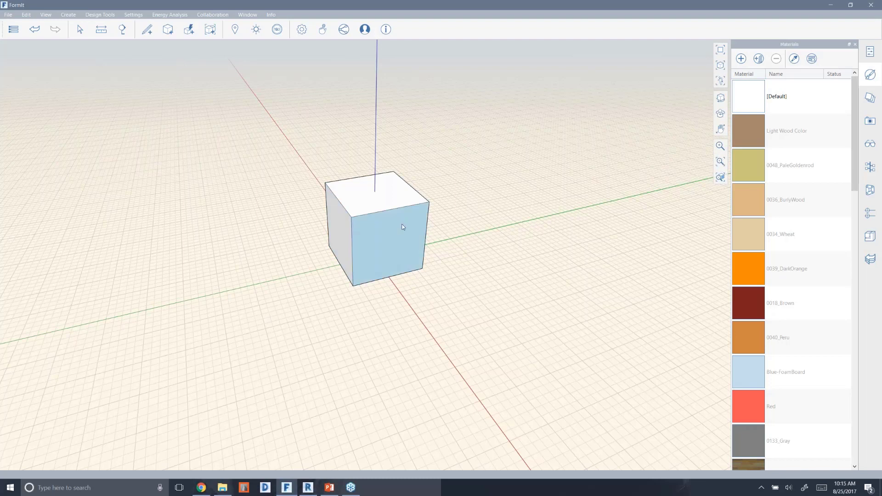
double_click(404, 226)
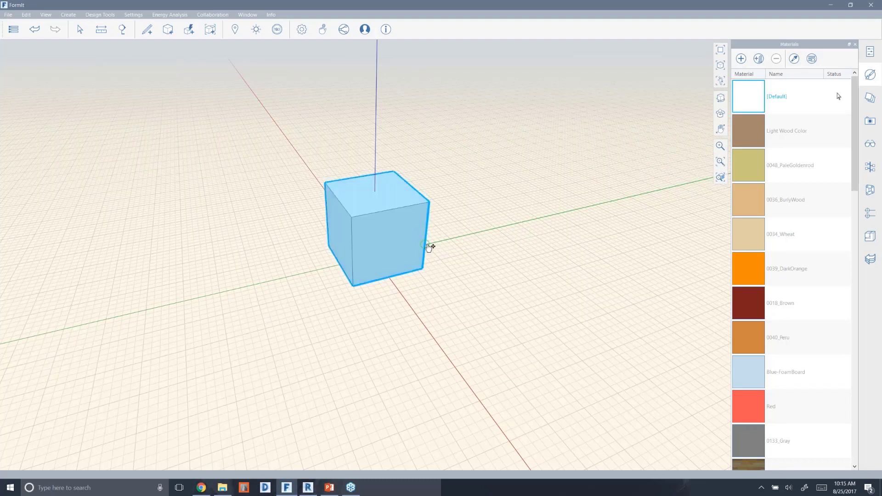
right_click(399, 244)
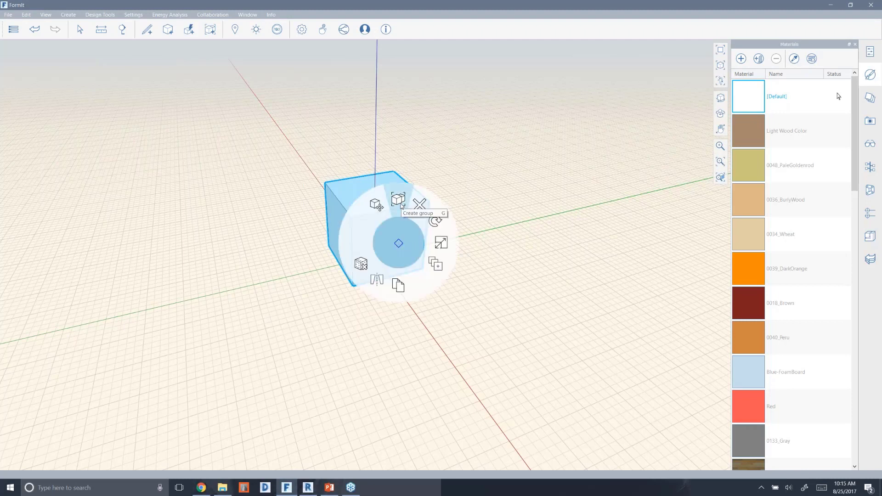
left_click(398, 200)
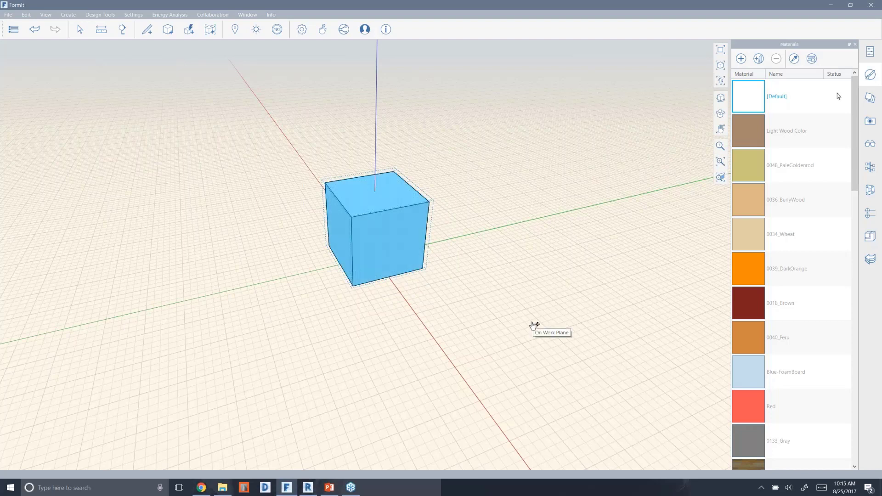
key("ctrl+c")
key("ctrl+v")
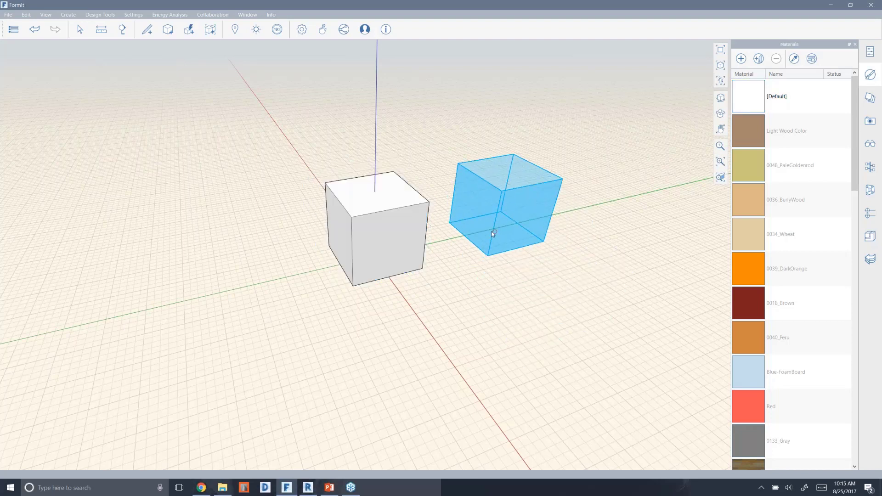
left_click(547, 334)
Step: Edit the original cube's group, extrude its front face outward to lengthen the block, and exit group editing
double_click(388, 250)
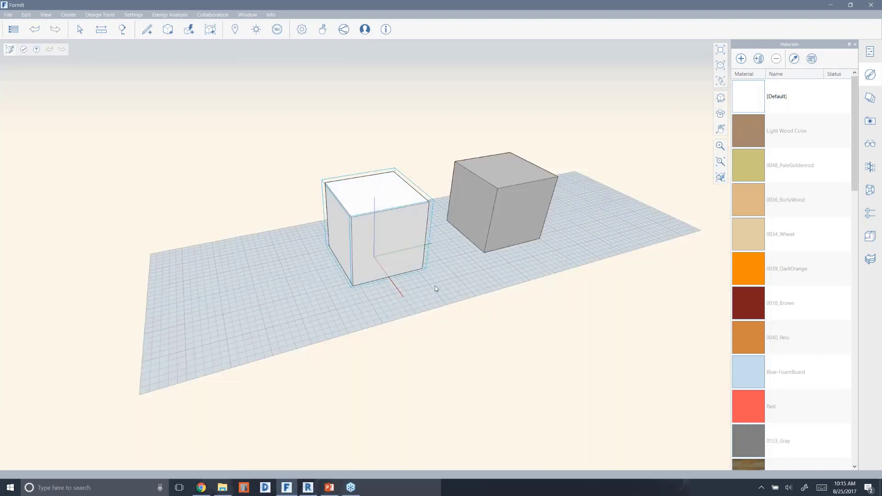
left_click_drag(400, 250, 468, 307)
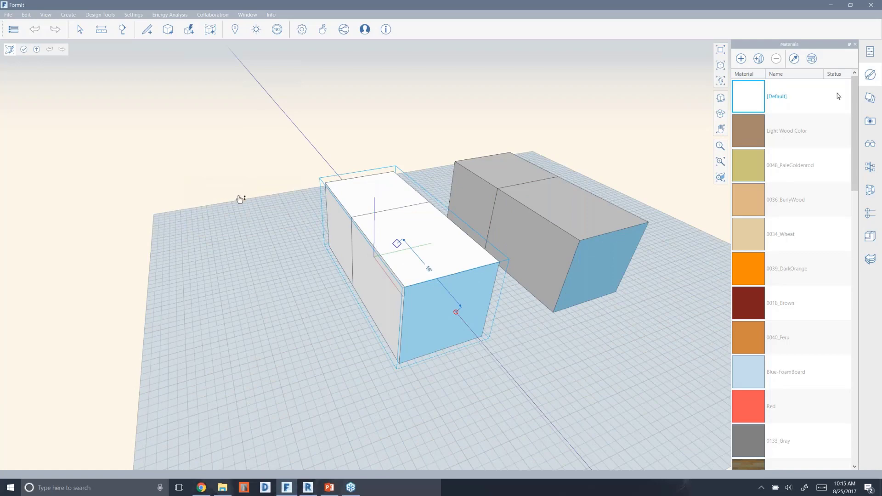
double_click(235, 194)
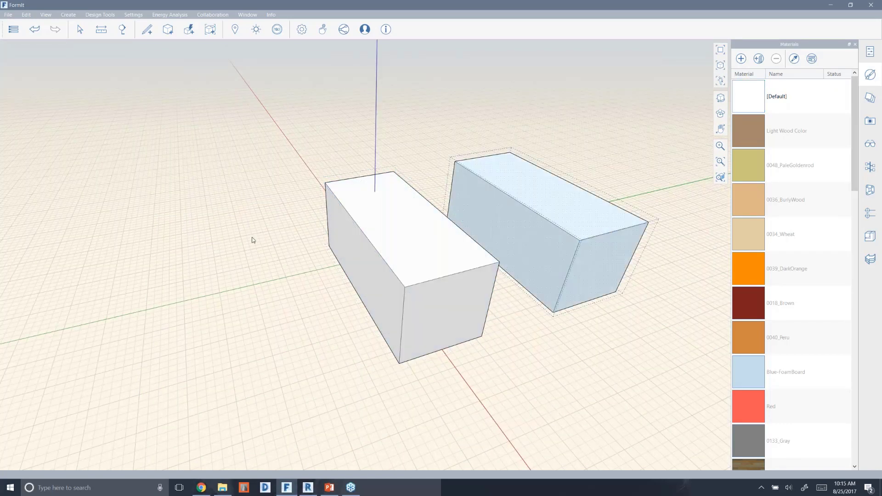
Step: Paint the copied block with 0018_Brown and the original block at the origin with 0036_BurlyWood
scroll(271, 233, "down", 2)
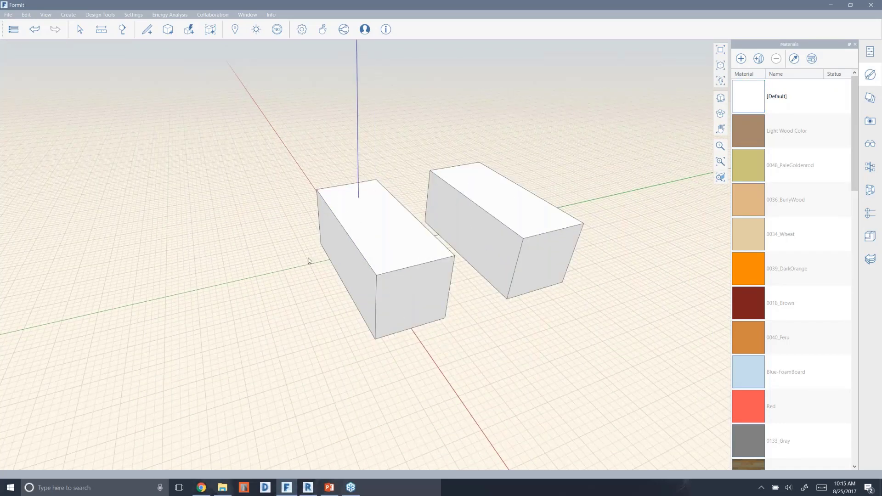
left_click(785, 303)
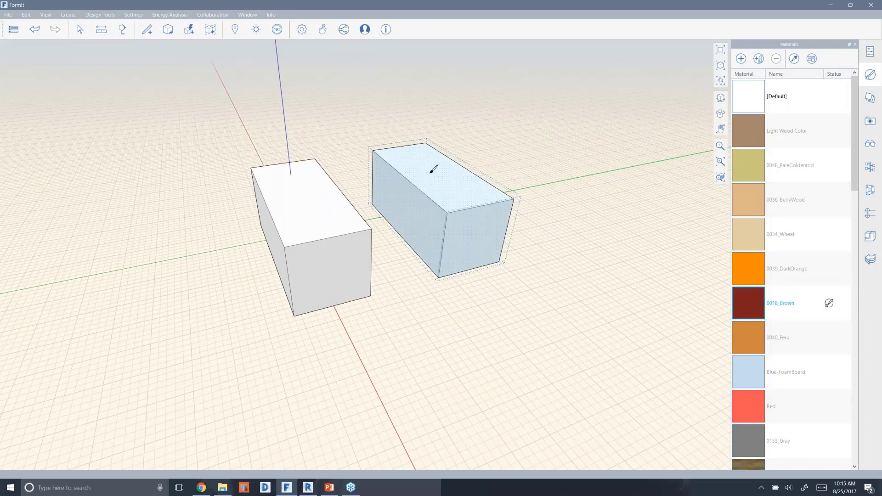
left_click(547, 182)
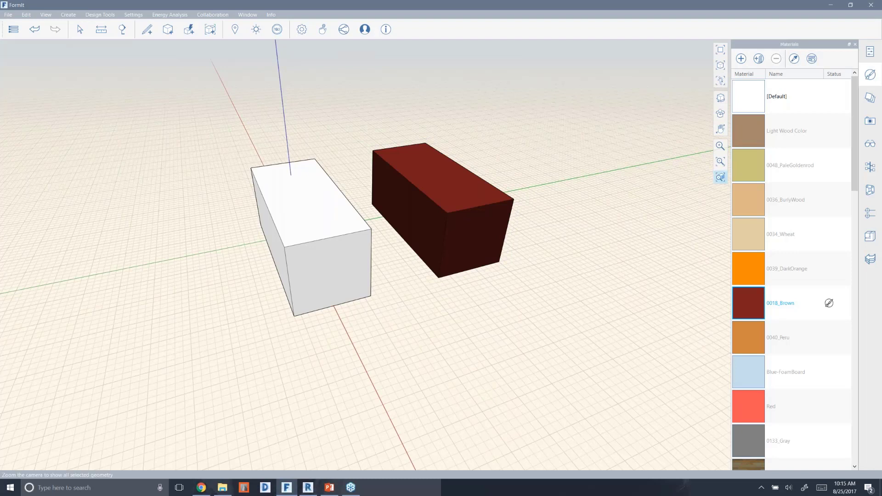
left_click(748, 198)
left_click(296, 216)
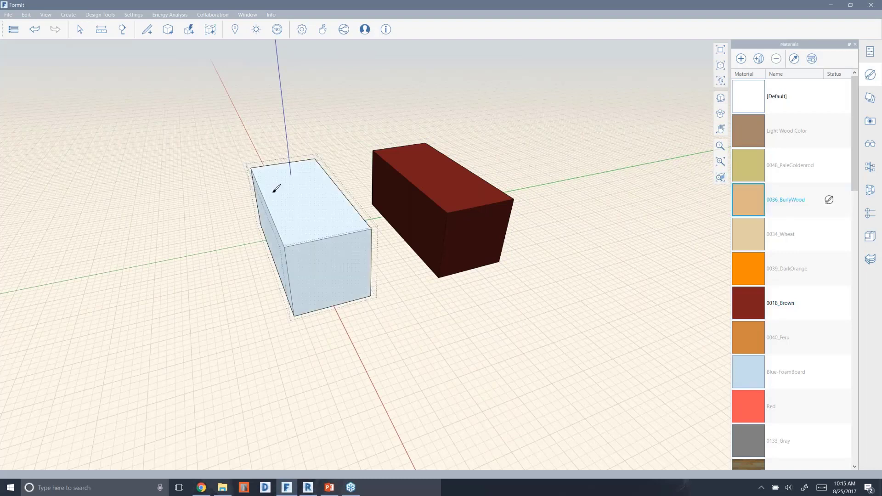
left_click(421, 340)
key("Escape")
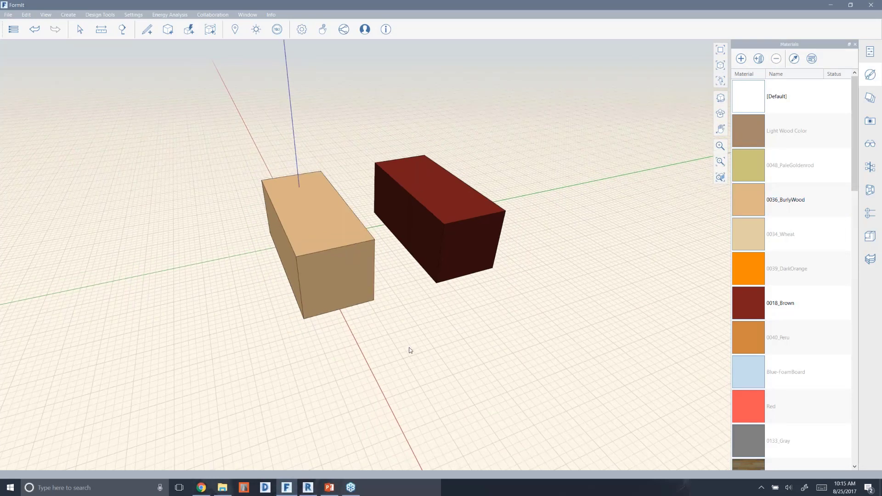
middle_click_drag(410, 350, 456, 349)
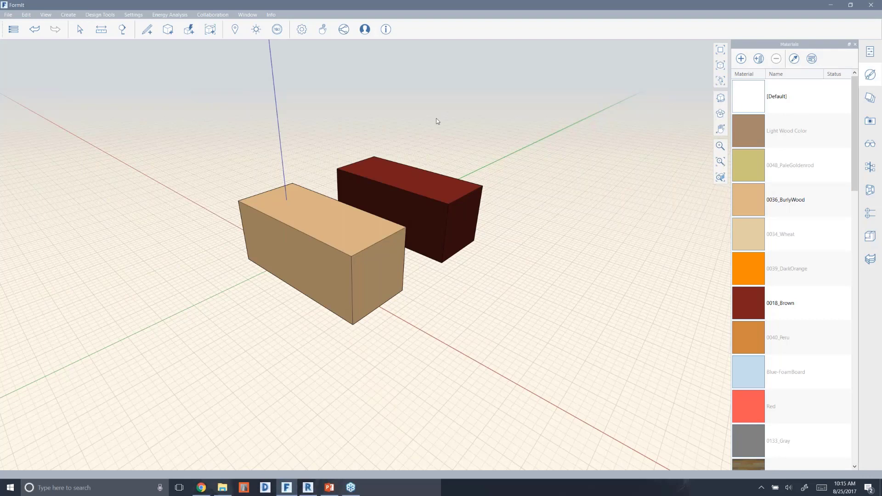
Step: Start a new sketch and discard the unsaved changes
left_click(11, 33)
left_click(18, 46)
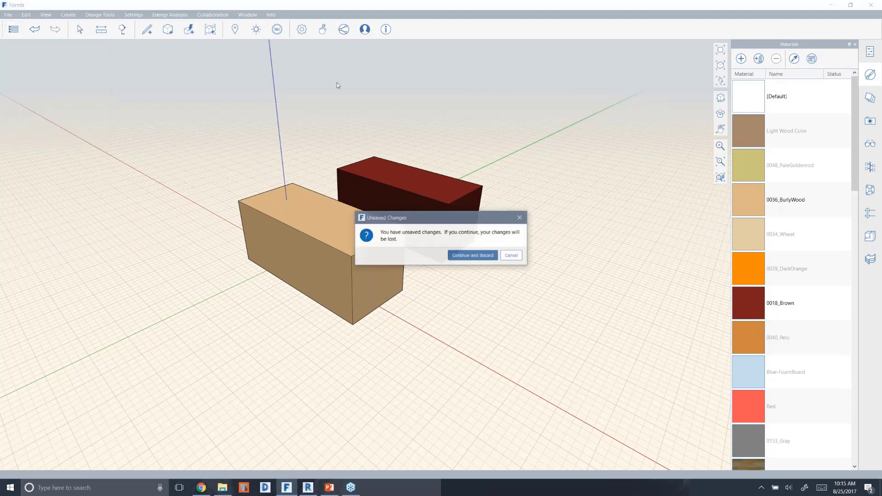
left_click(457, 255)
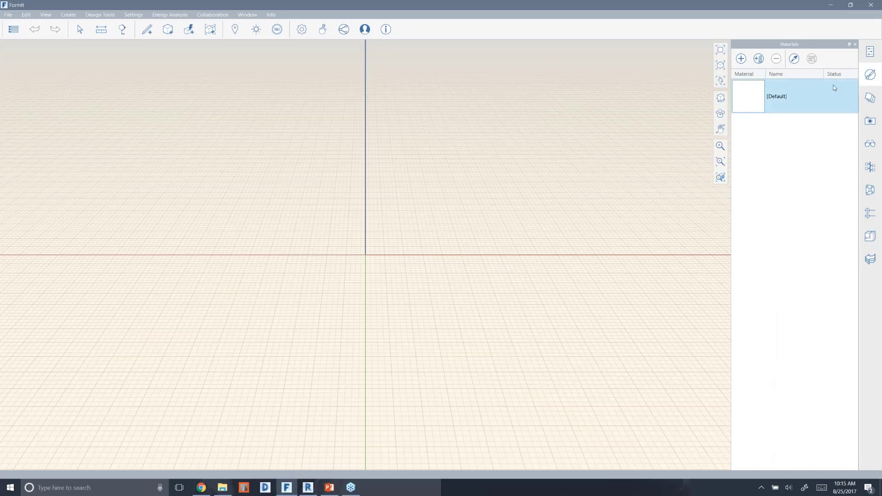
Step: Open the Program_Cubes folder of the FormItContent library in the content library
left_click(870, 236)
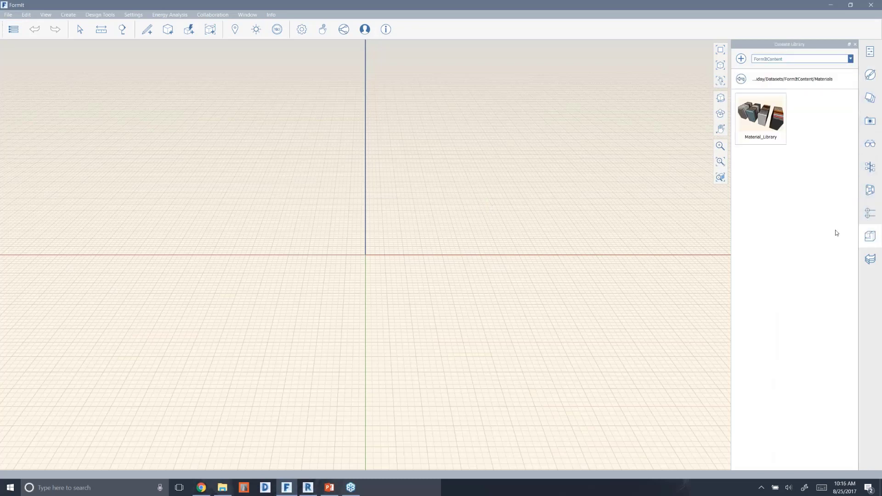
left_click(741, 80)
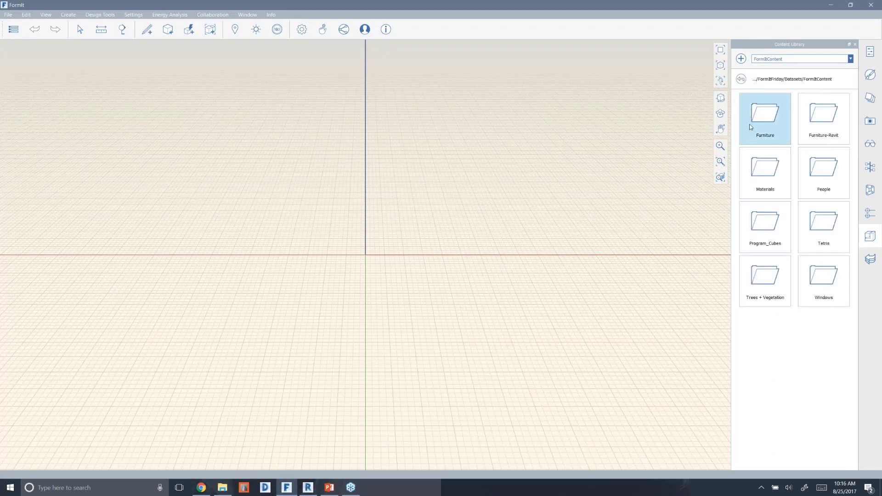
double_click(763, 227)
left_click(763, 226)
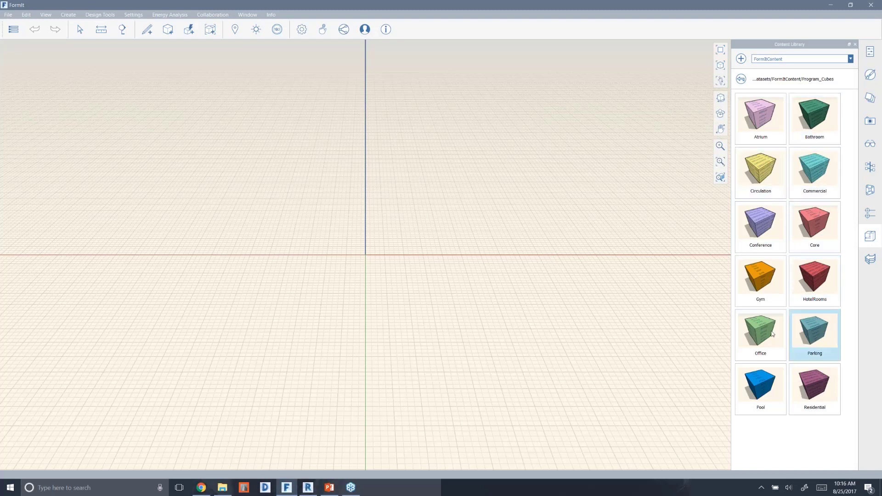
Step: Place the Parking program cube from the library with its base corner at the origin
left_click_drag(773, 334, 312, 236)
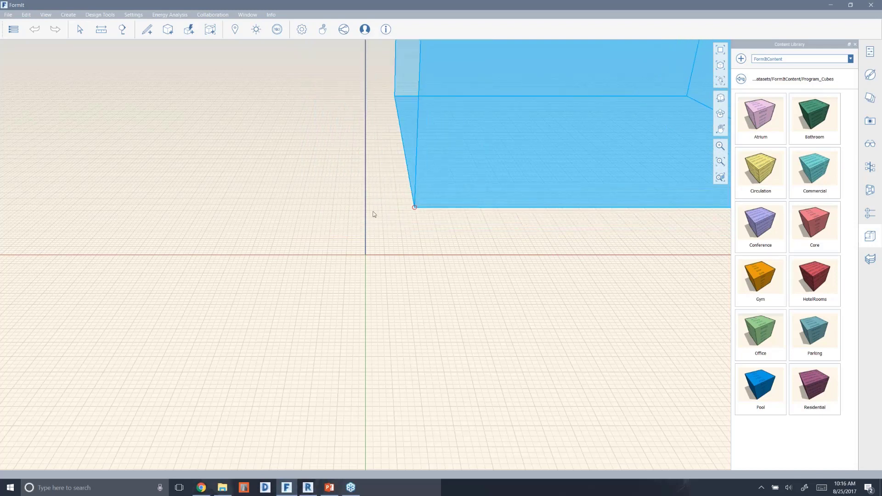
scroll(263, 259, "down", 2)
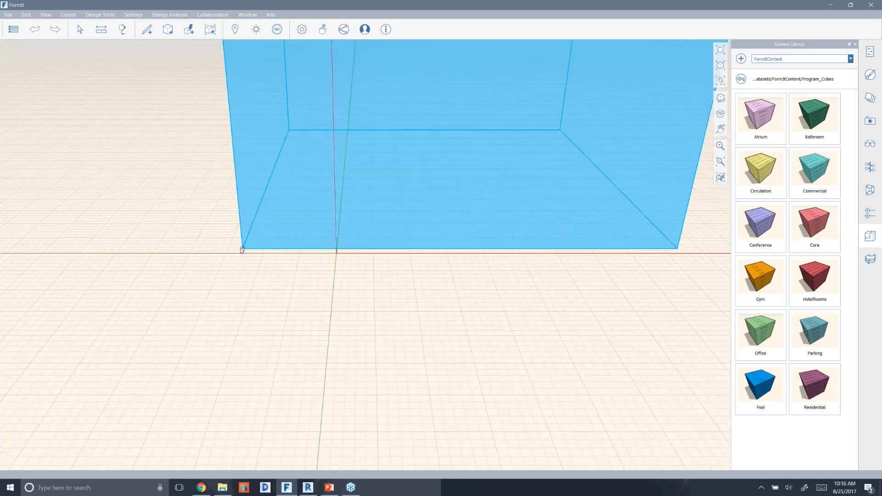
scroll(241, 249, "down", 2)
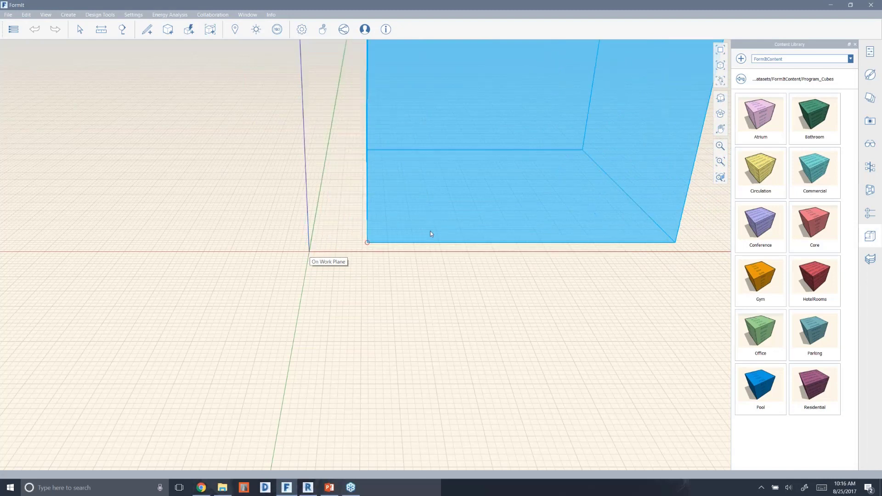
right_click_drag(430, 231, 354, 205)
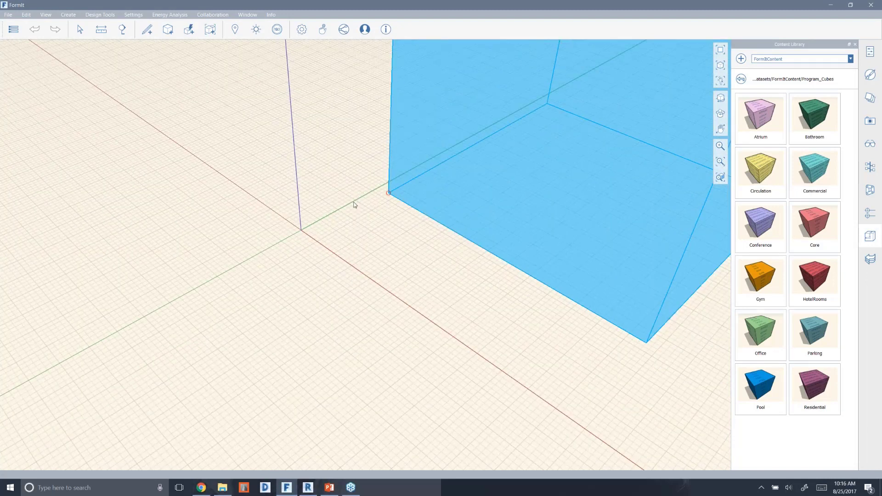
left_click(216, 337)
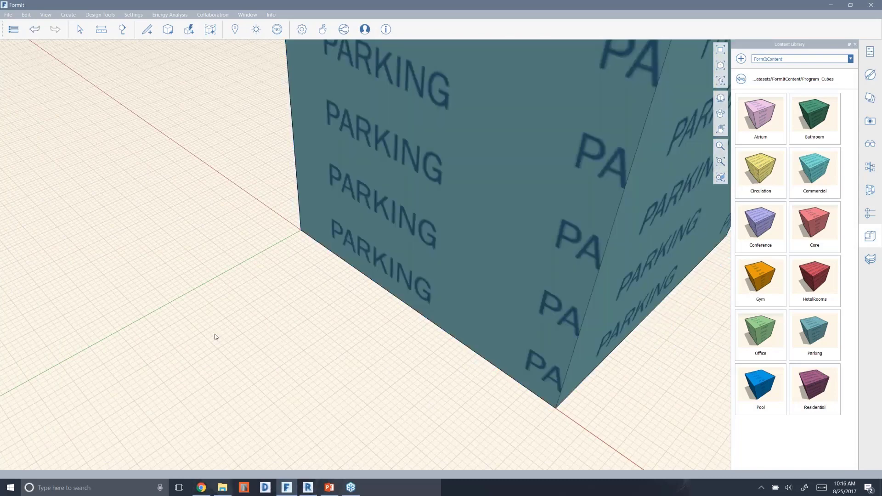
Step: Enable levels on the Parking cube with Levels 1 to 5 all applied, and clear the selection
scroll(205, 321, "down", 5)
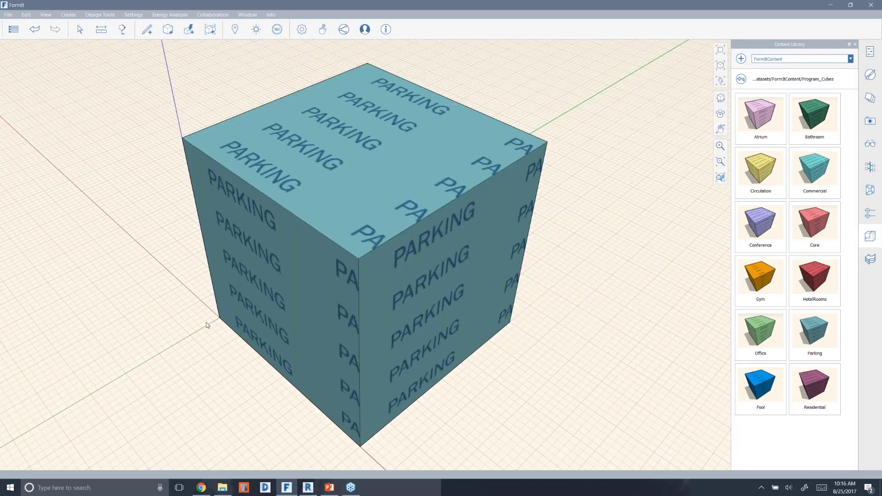
scroll(206, 325, "down", 3)
left_click(241, 210)
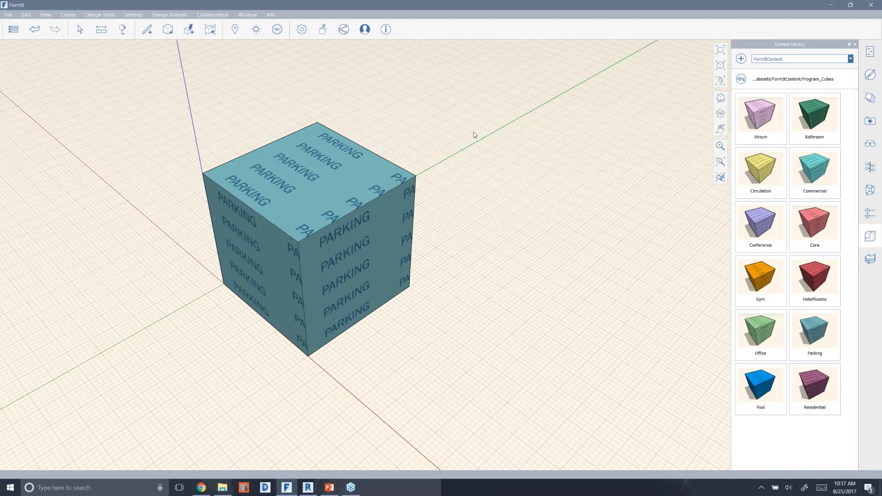
left_click(348, 172)
left_click(870, 51)
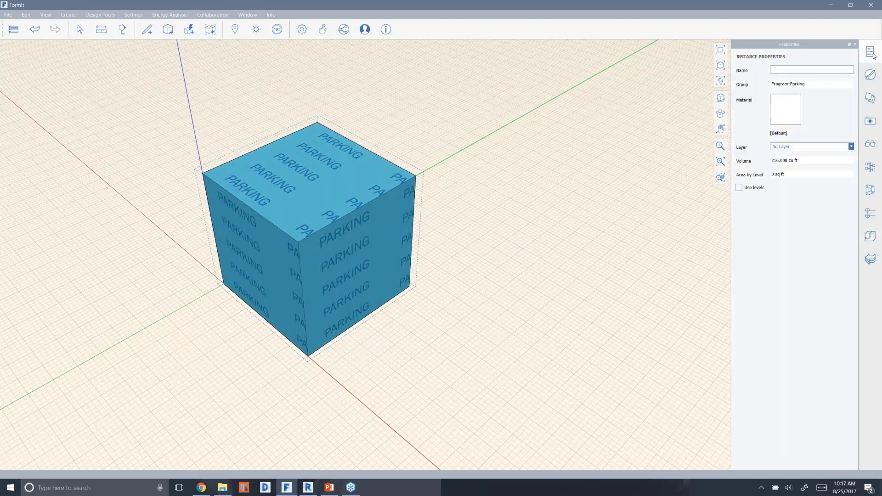
left_click(739, 188)
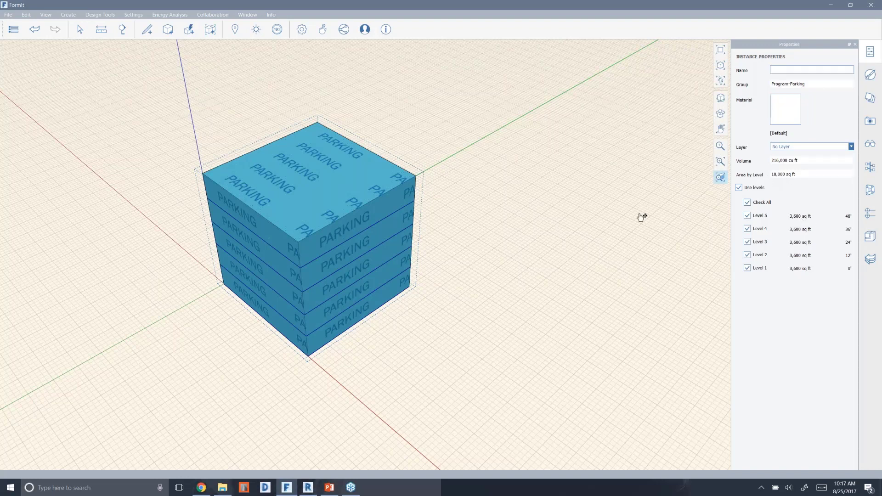
left_click(606, 212)
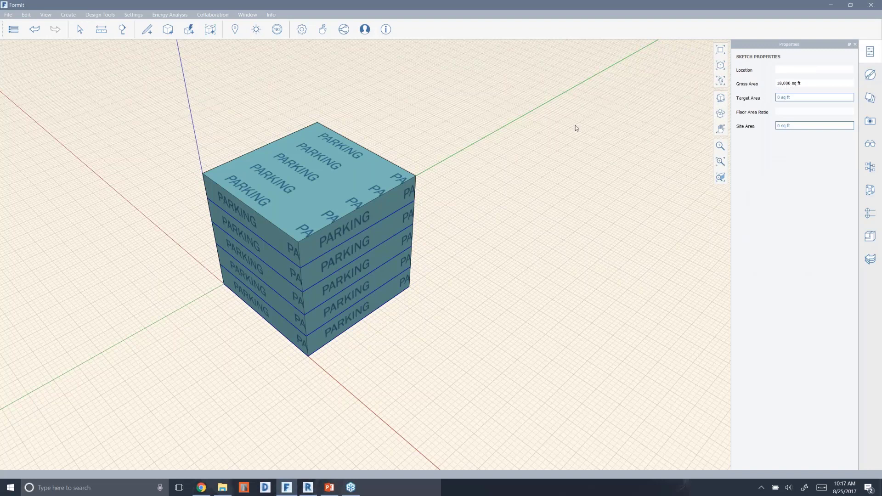
scroll(525, 172, "down", 1)
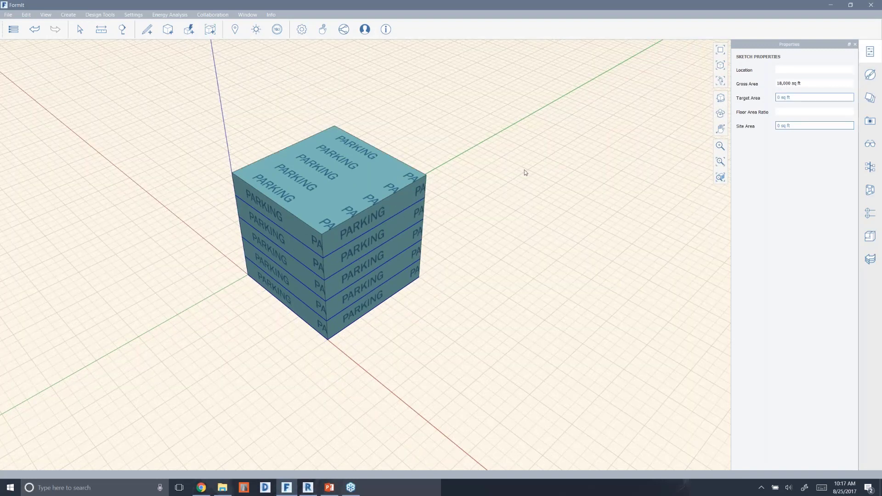
Step: Edit the Parking cube group and lengthen the block by pulling one of its end faces outward
right_click_drag(526, 173, 496, 197)
double_click(337, 237)
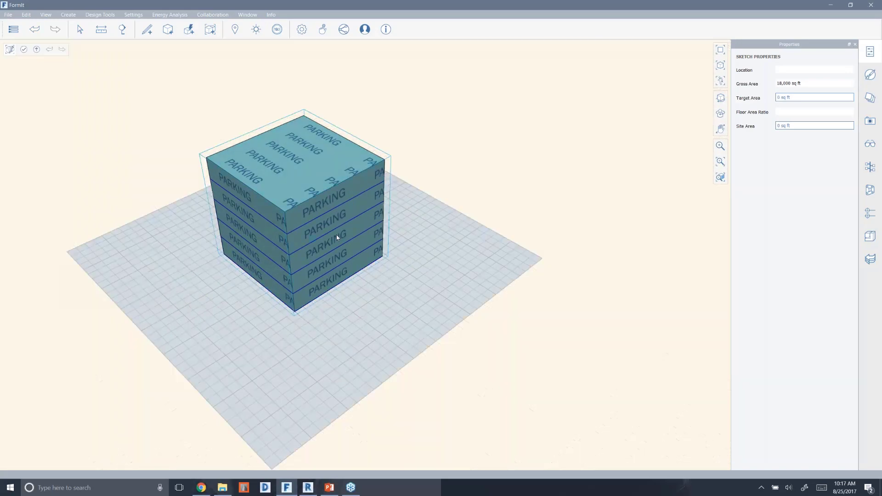
left_click(338, 237)
left_click_drag(337, 237, 436, 291)
left_click(570, 193)
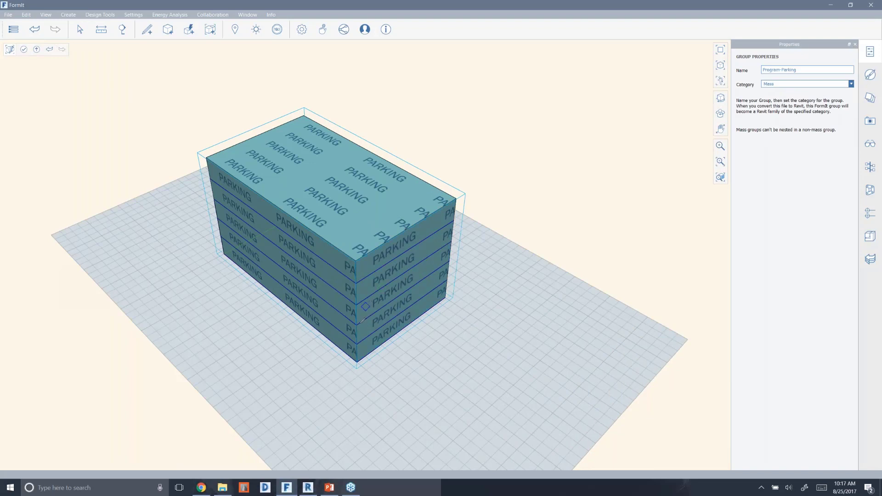
Step: Split the Parking block's end face with a line along Level 3 and push the upper part back through the block's full length
left_click(357, 325)
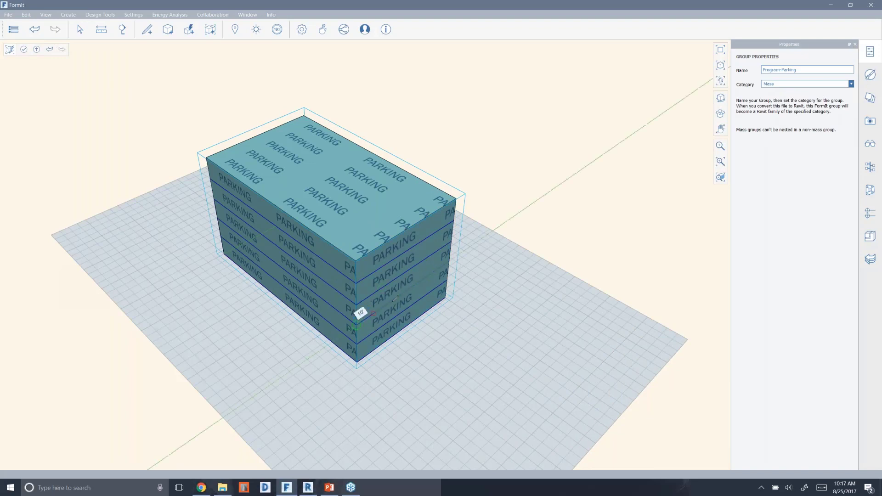
left_click(449, 261)
key("Escape")
left_click_drag(400, 260, 185, 144)
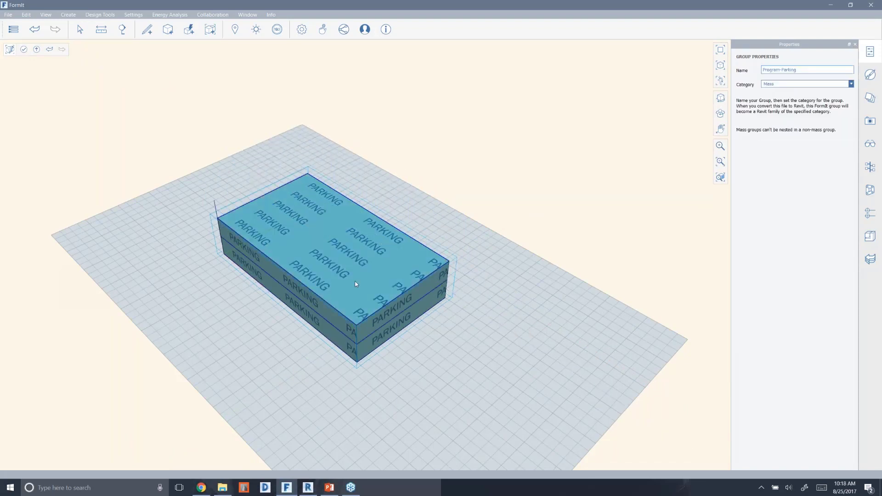
Step: Pull the lowered Parking block's end face out by about 72', finish editing the group, and check its area by level
mouse_move(404, 309)
left_mouse_down()
mouse_move(405, 324)
mouse_move(534, 401)
left_mouse_up()
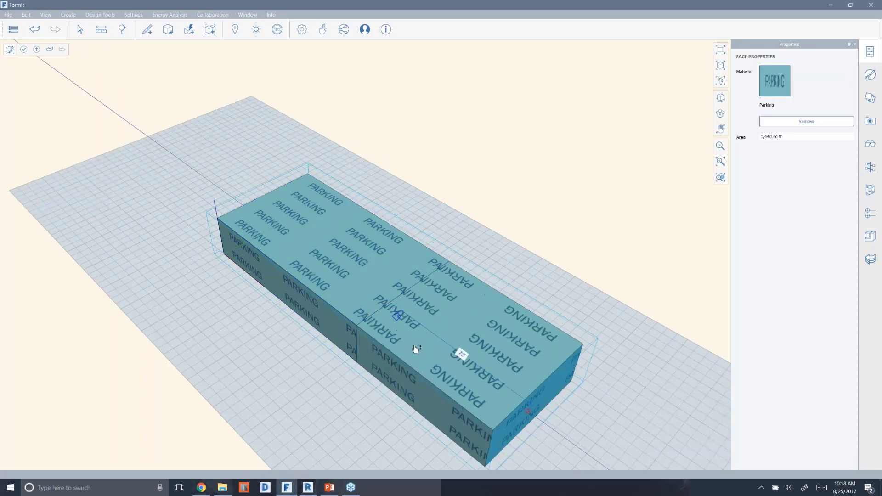
double_click(551, 192)
scroll(389, 212, "down", 3)
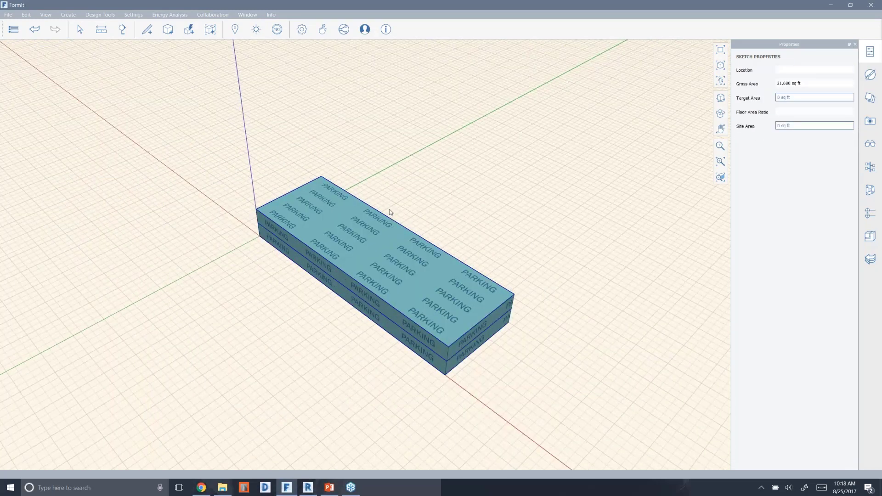
mouse_move(515, 271)
middle_mouse_down()
mouse_move(439, 241)
mouse_move(326, 260)
mouse_move(355, 248)
middle_mouse_up()
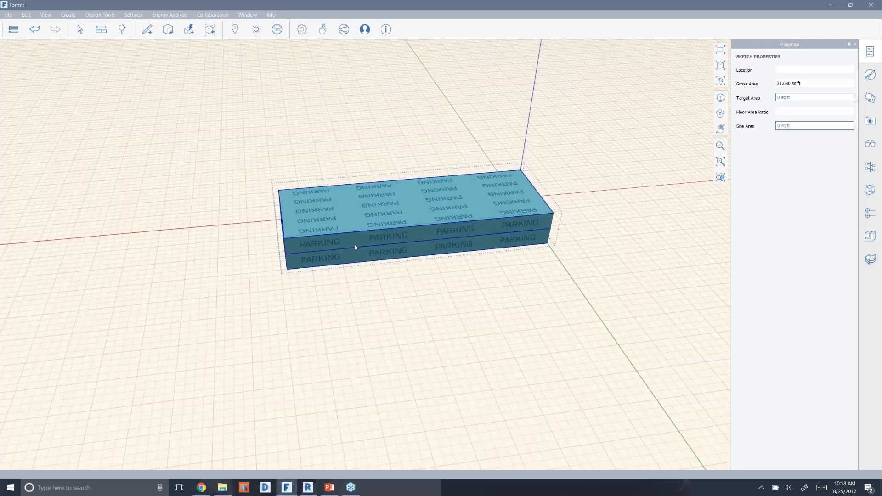
left_click(350, 252)
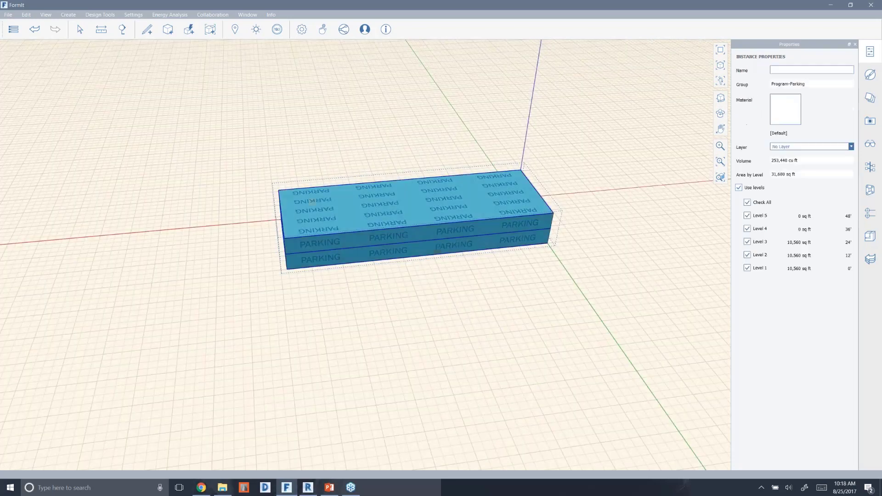
left_click(339, 284)
scroll(316, 266, "down", 1)
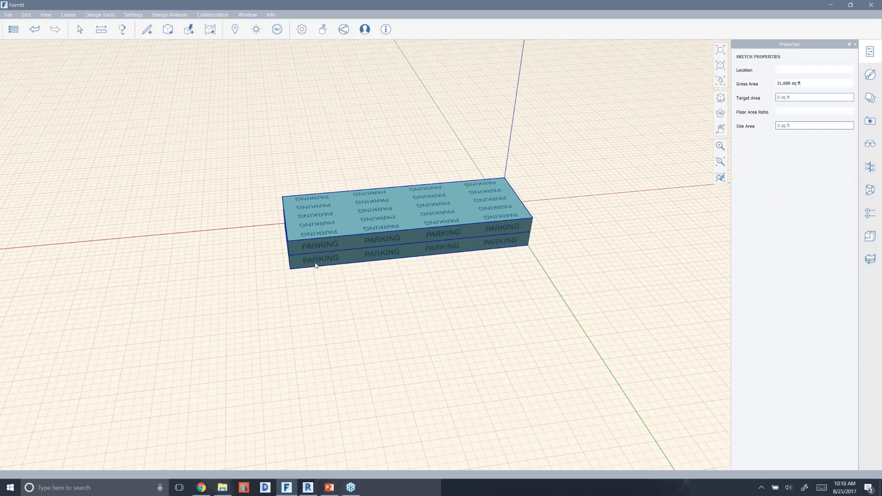
Step: Place two more Parking cubes from the content library, set end to end at the corner of the existing block
middle_click_drag(315, 266, 384, 299, "shift")
left_click(870, 238)
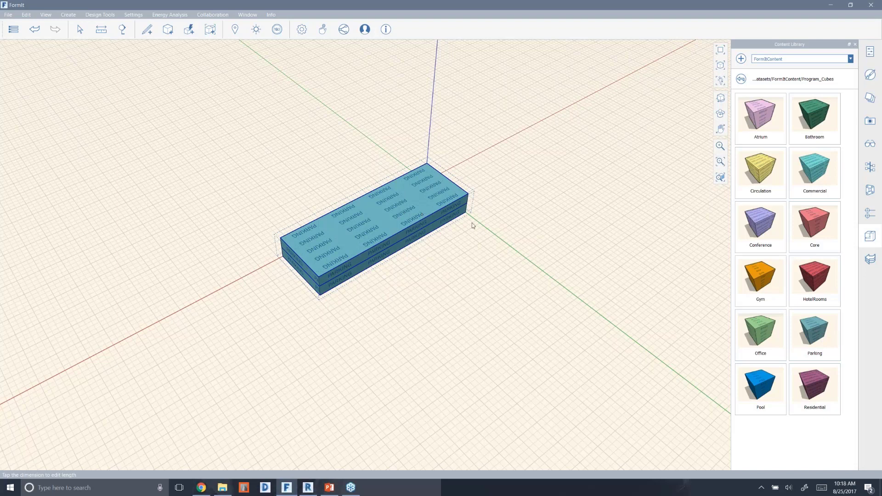
left_click_drag(837, 340, 459, 216)
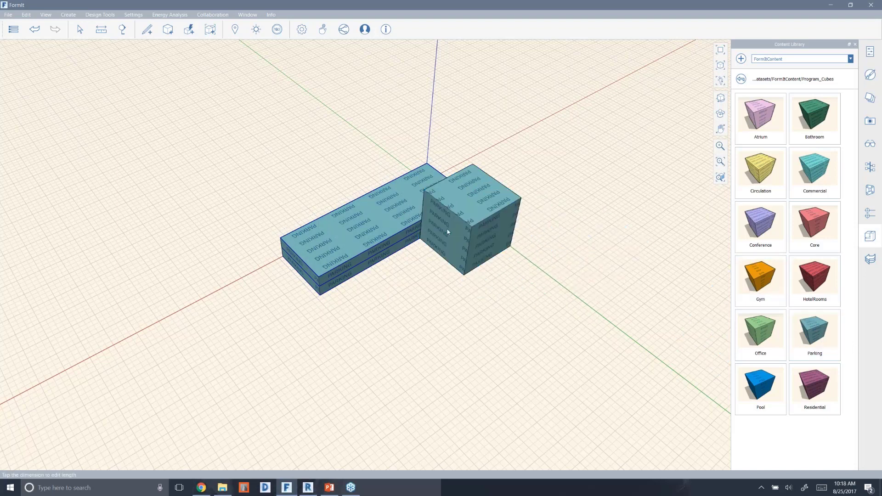
left_click(361, 238)
left_click(574, 357)
left_click(440, 225)
left_click(820, 336)
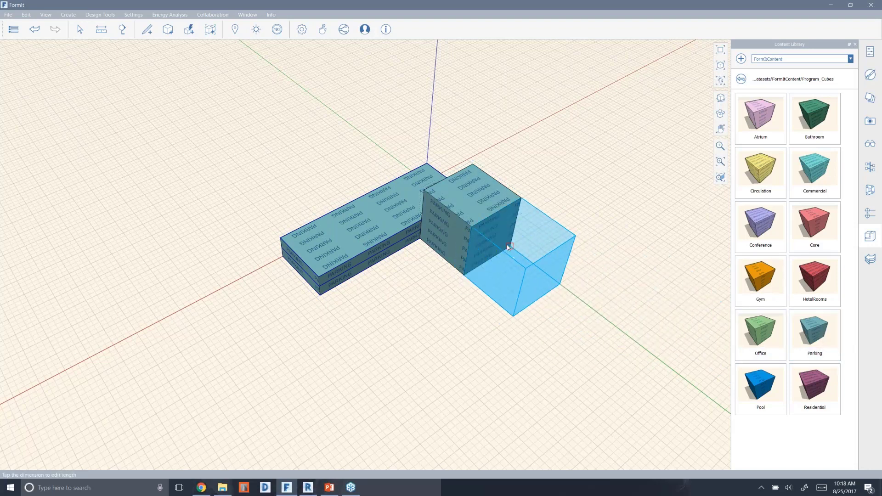
left_click(528, 264)
left_click(421, 321)
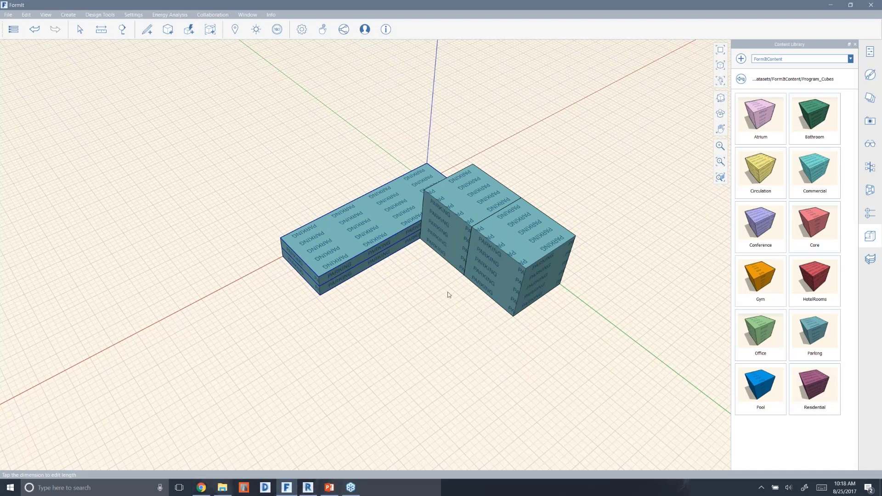
Step: Edit the nearer new Parking cube and pull its side face outward to stretch both linked copies
double_click(434, 233)
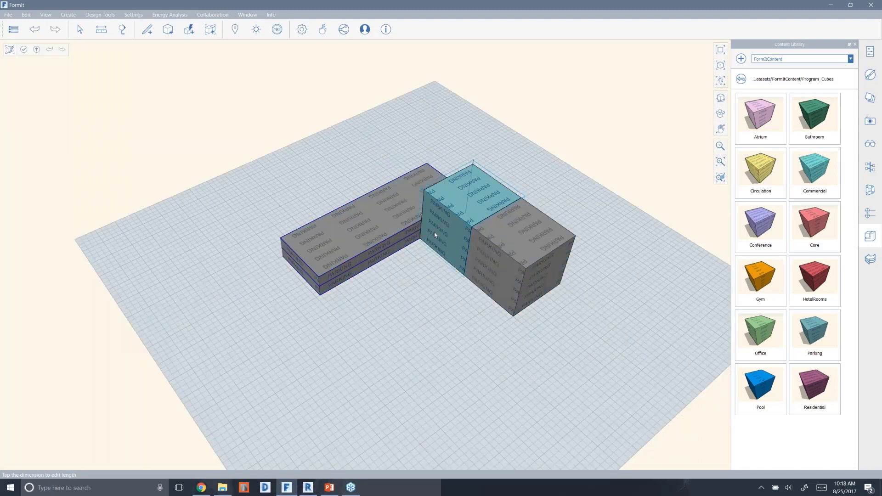
left_click_drag(434, 233, 365, 314)
double_click(372, 375)
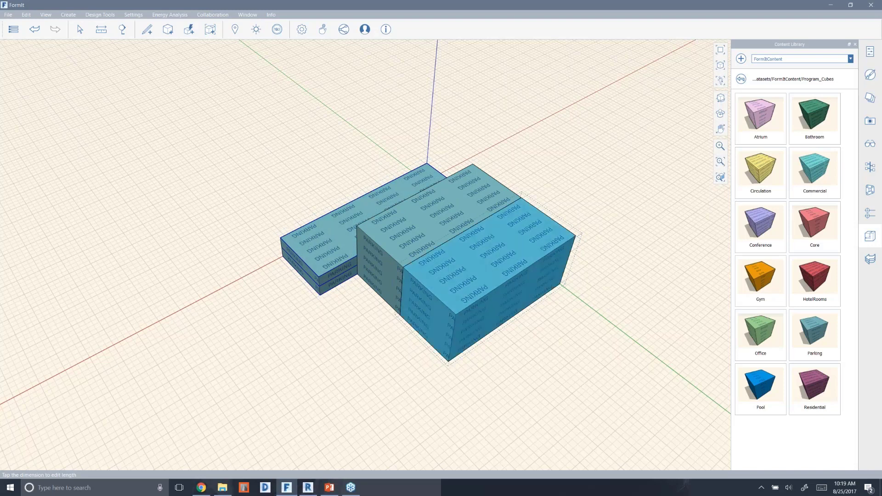
Step: Make the outer new Parking cube a unique group and shorten it by pushing its end face back
right_click(454, 293)
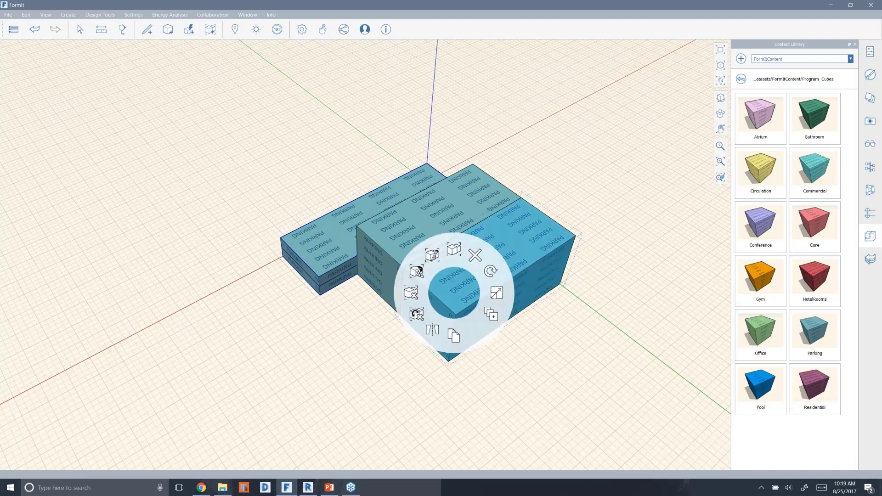
left_click(420, 274)
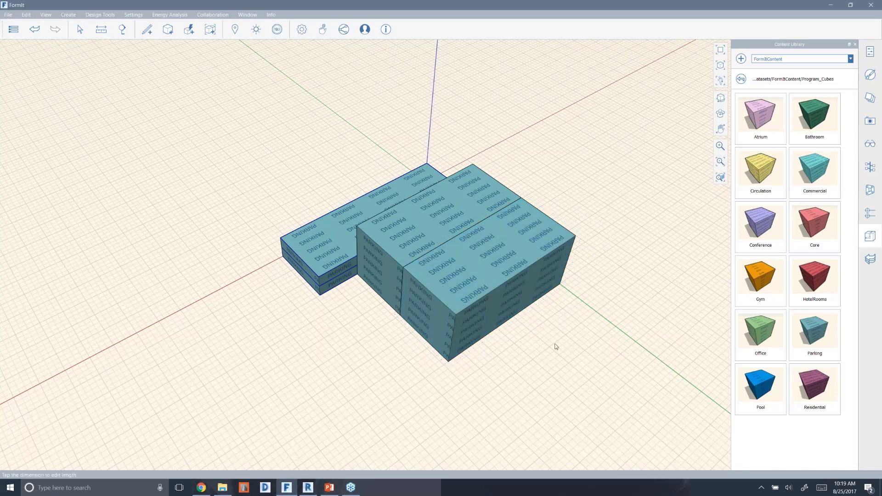
double_click(429, 319)
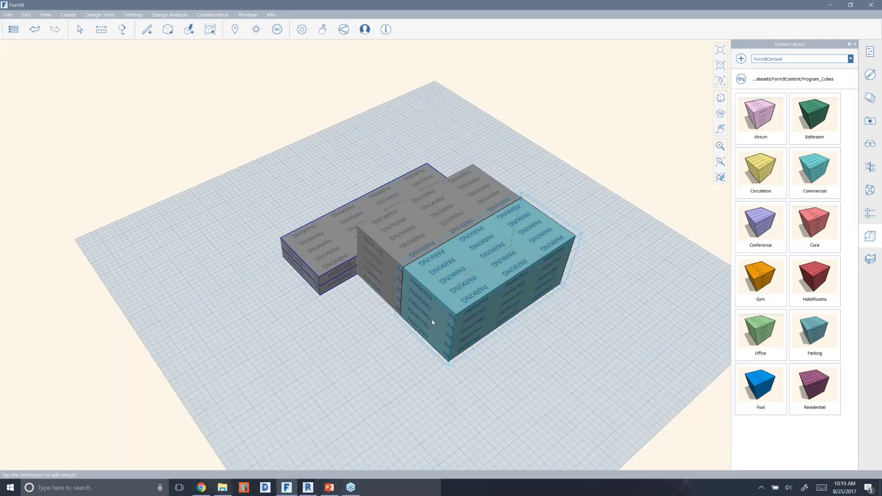
left_click_drag(419, 316, 465, 235)
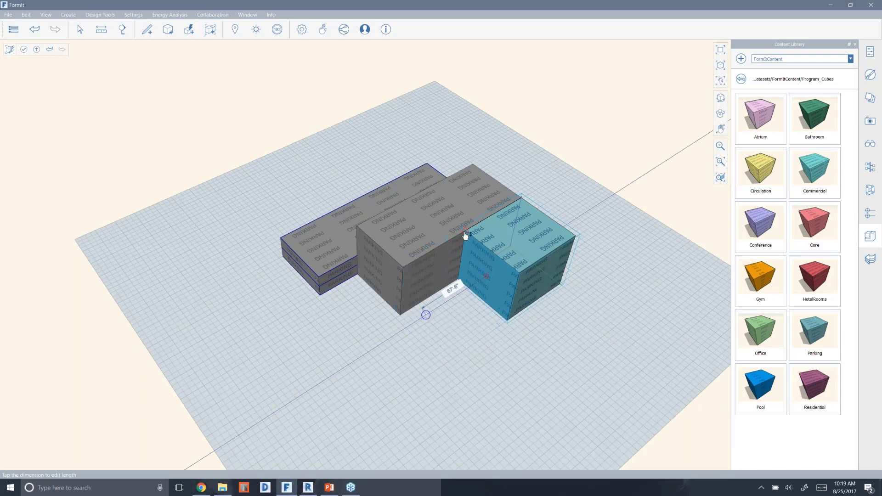
double_click(527, 374)
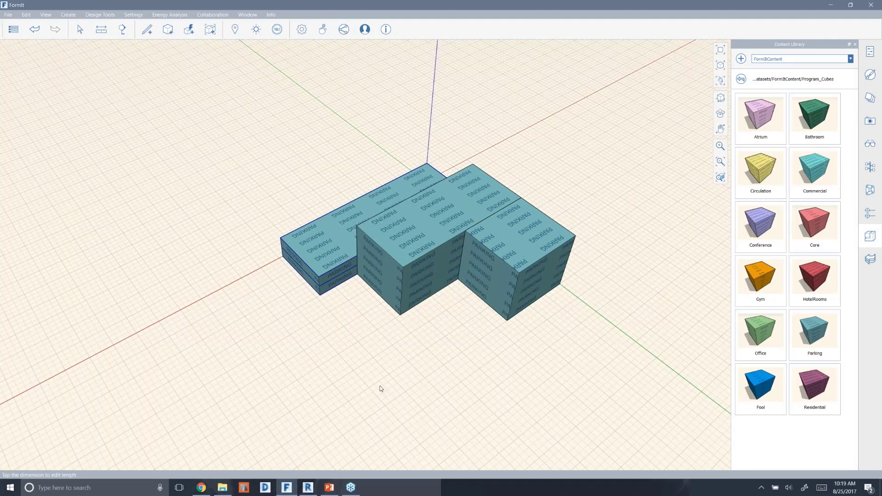
Step: Delete both additional Parking cubes, keeping only the two-level block
left_click(501, 245)
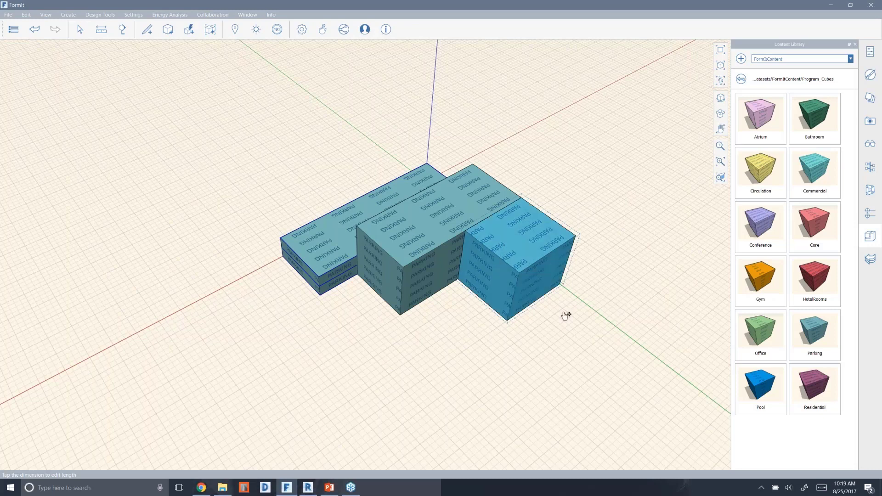
key("Delete")
left_click(401, 269)
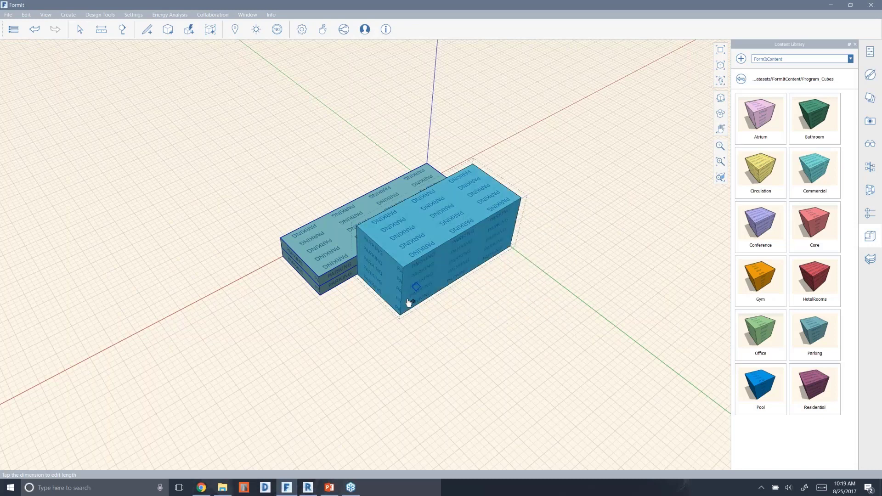
key("Delete")
Step: Edit the remaining Parking block and widen it by pulling its long side face outward
double_click(362, 270)
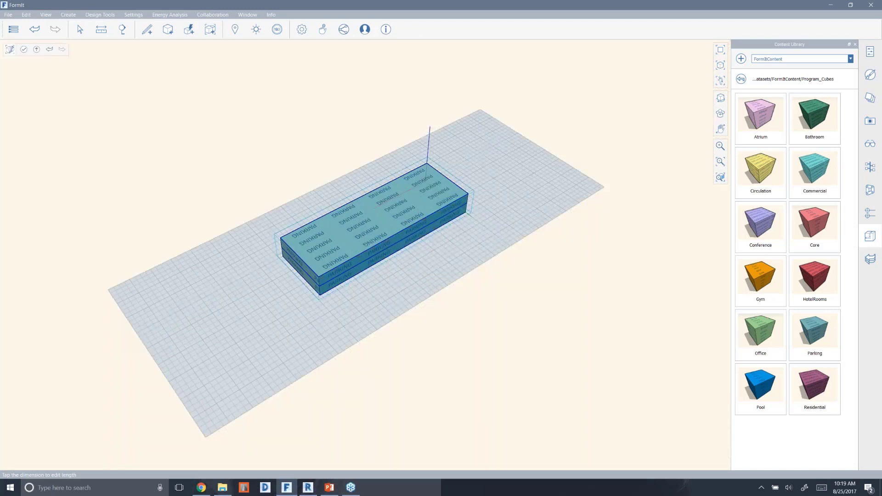
left_click_drag(348, 271, 416, 314)
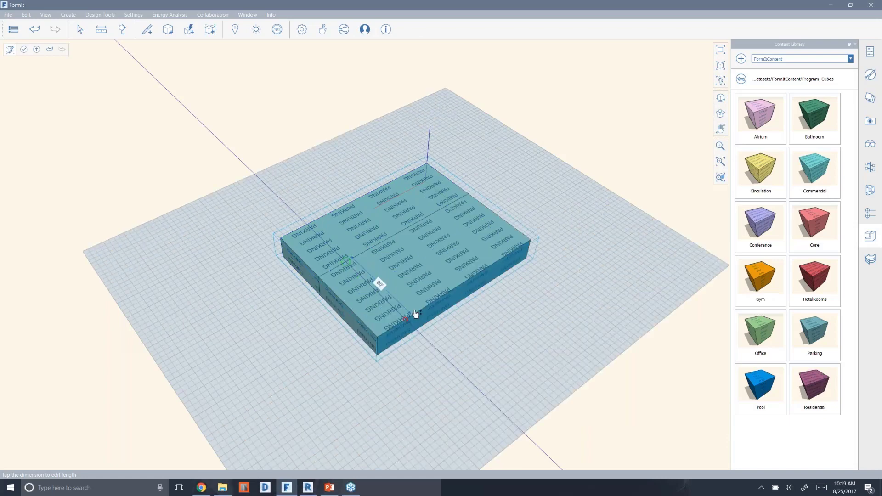
key("Escape")
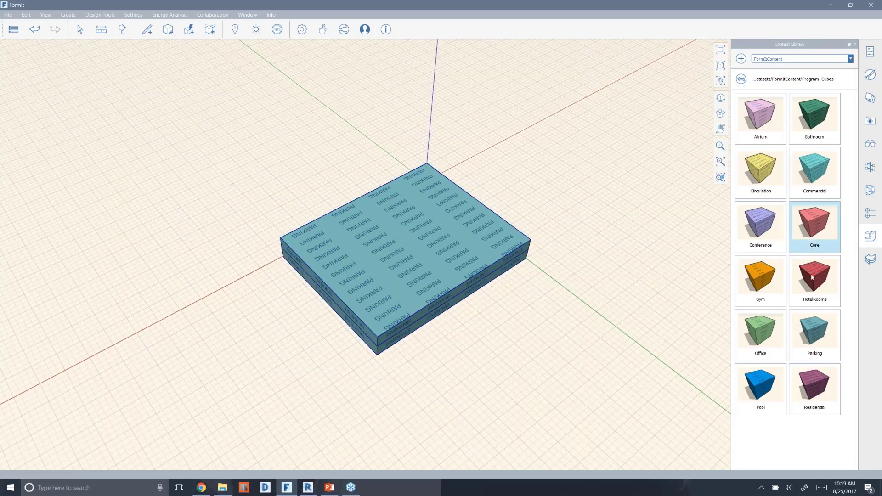
Step: Place Residential, Atrium and Residential cubes in a row along the Parking block's edge, and lower the last one to the ground
left_click(818, 395)
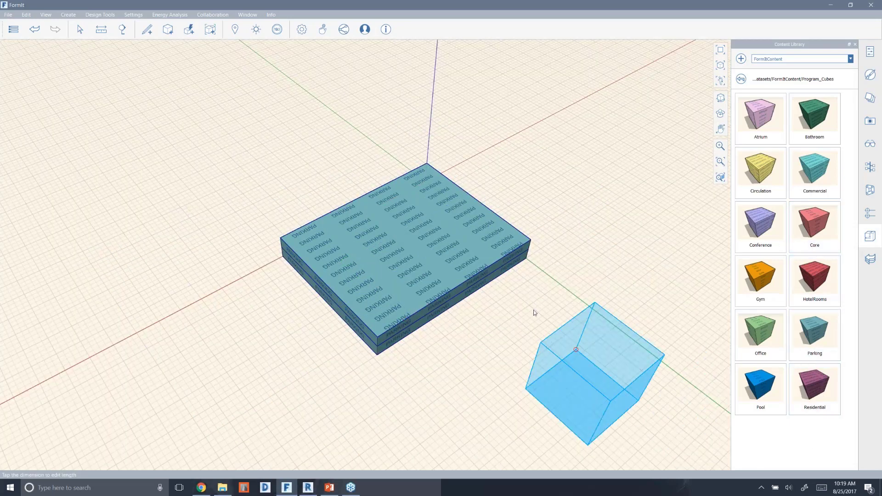
left_click(528, 263)
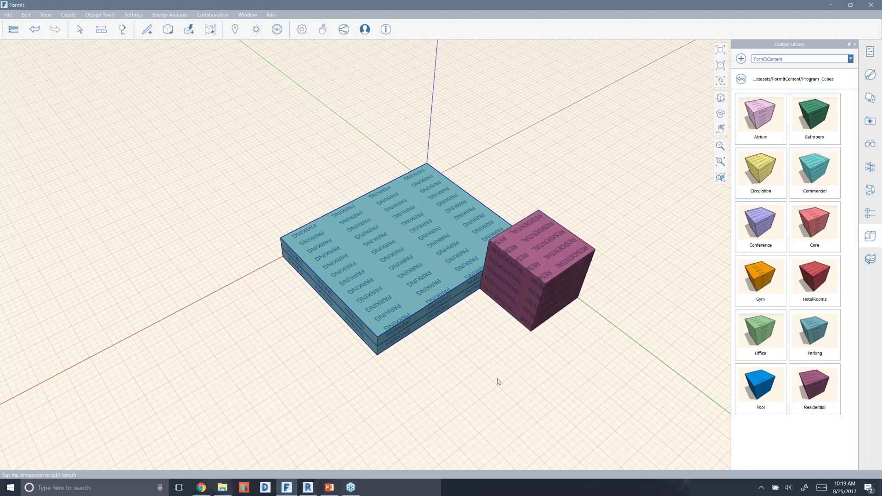
left_click(767, 120)
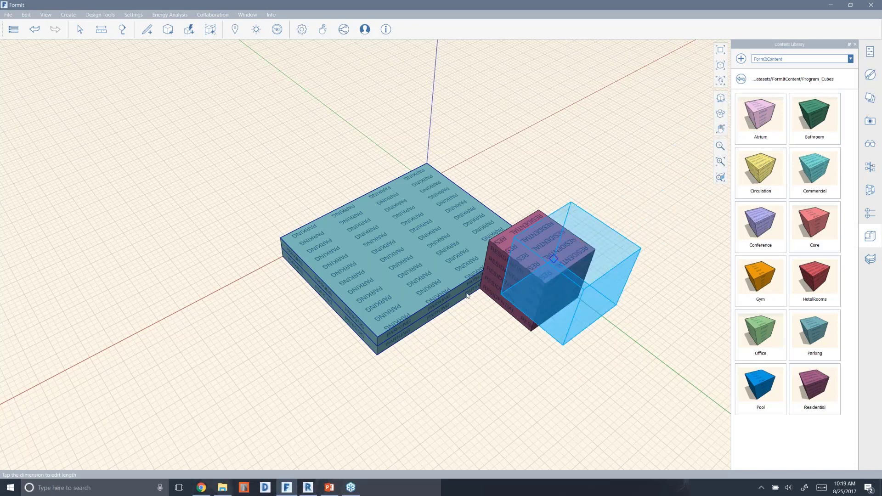
left_click(571, 341)
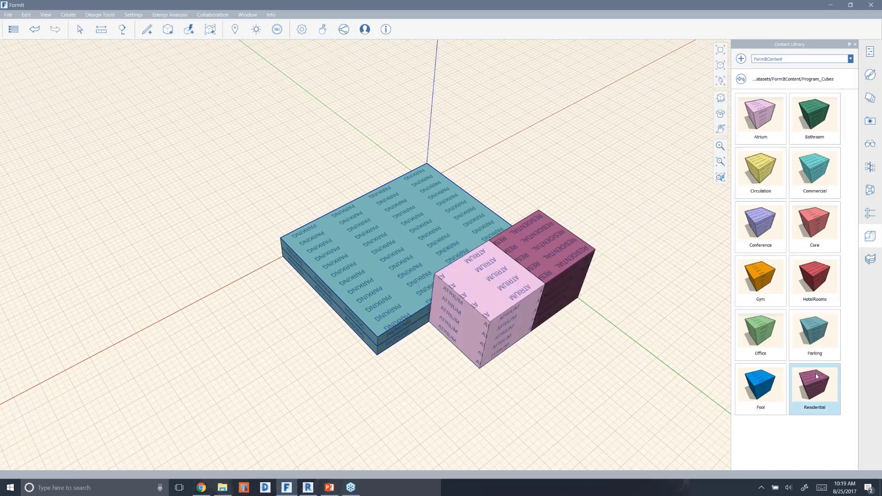
left_click(761, 386)
left_click(441, 347)
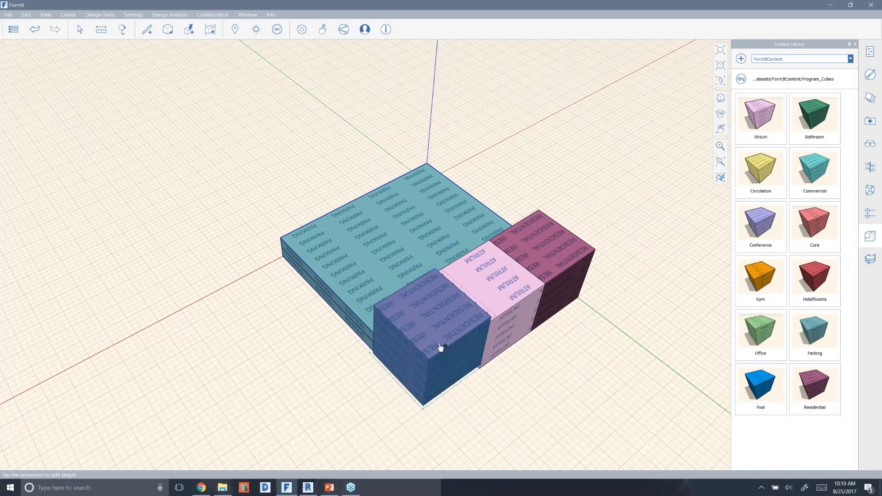
middle_click_drag(393, 366, 496, 354)
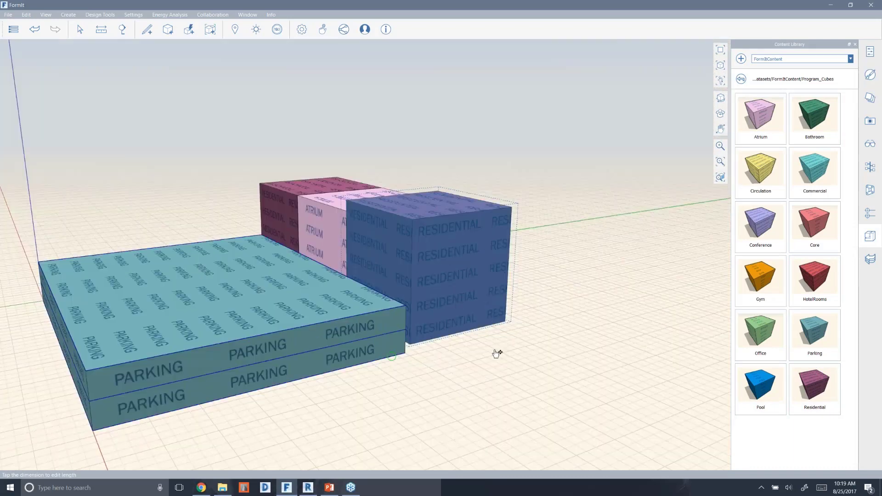
left_click_drag(413, 348, 392, 363)
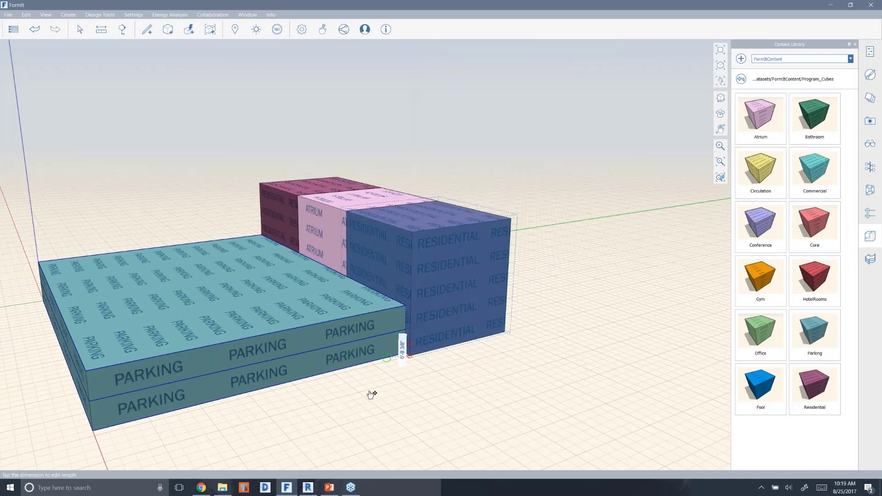
Step: Edit the Parking block and pull its end face out flush with the end Residential cube
left_click(339, 349)
double_click(346, 351)
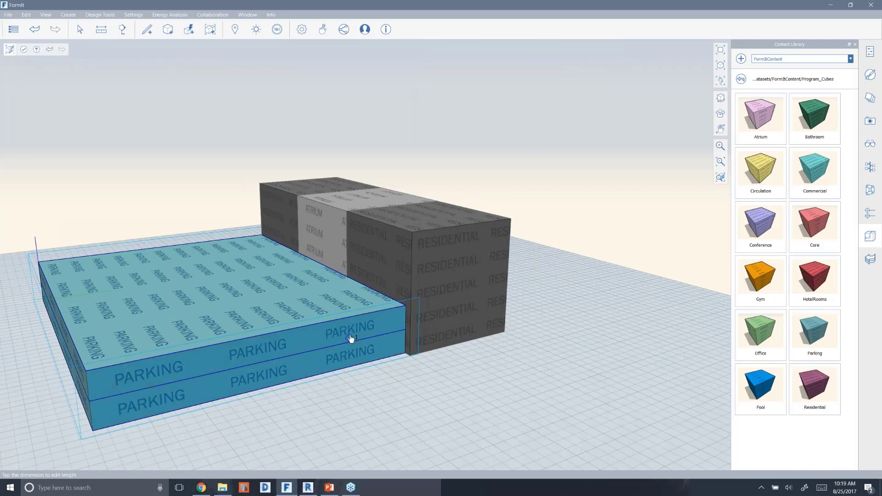
double_click(576, 327)
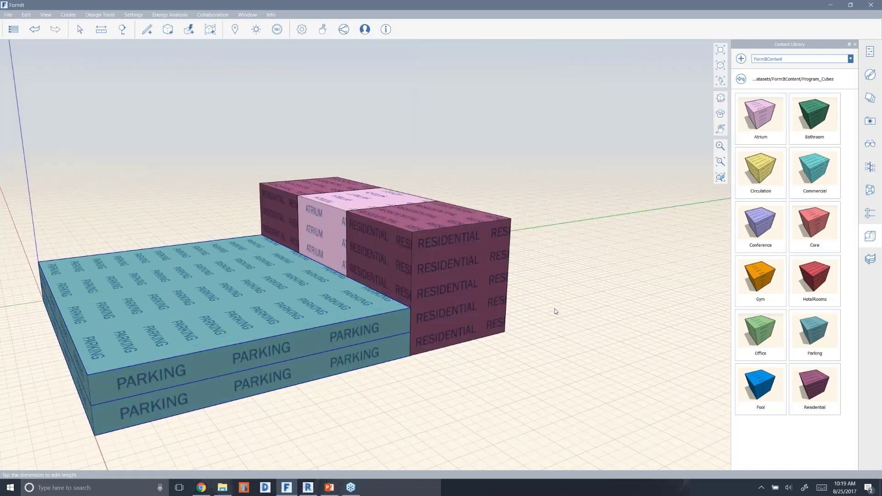
scroll(555, 311, "down", 2)
right_click_drag(635, 305, 565, 342)
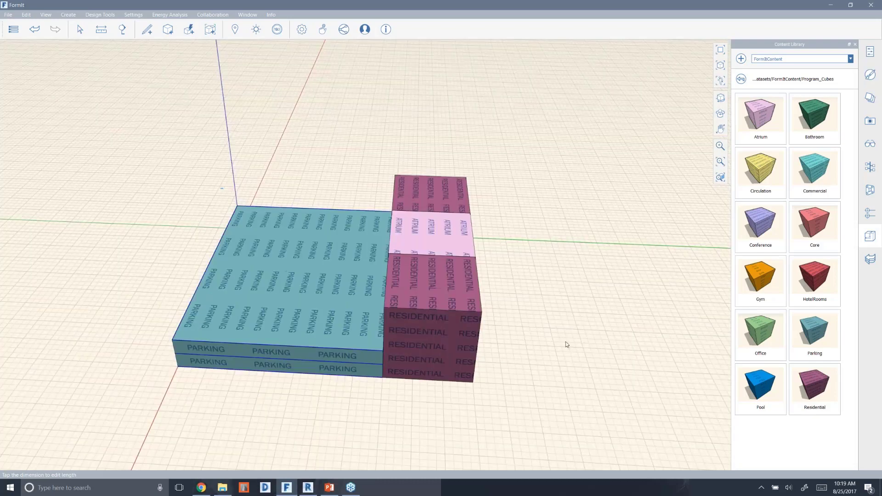
Step: Place an Office cube on the corner of the Parking block and pull its side faces out to cover the whole block
left_click(761, 335)
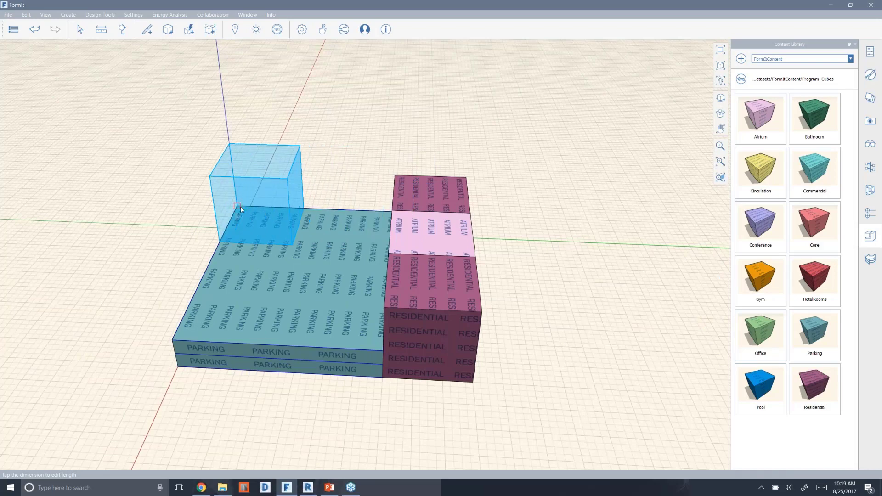
left_click(250, 238)
double_click(248, 212)
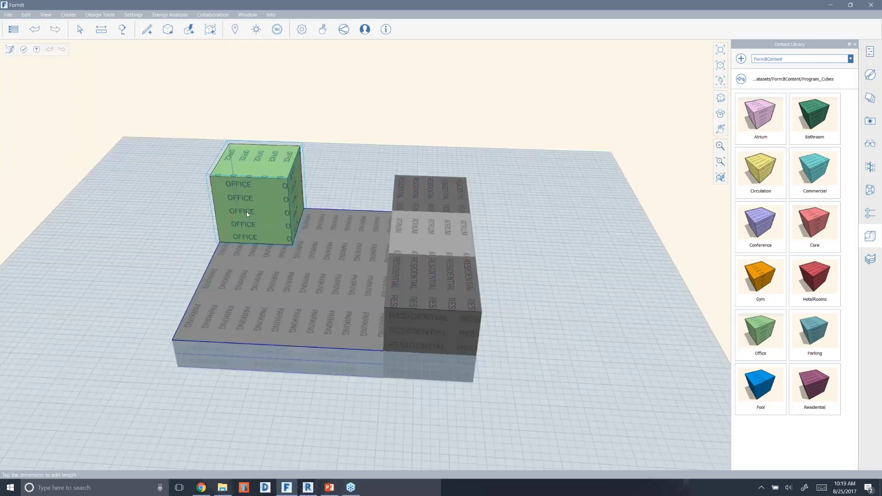
left_click_drag(248, 212, 315, 349)
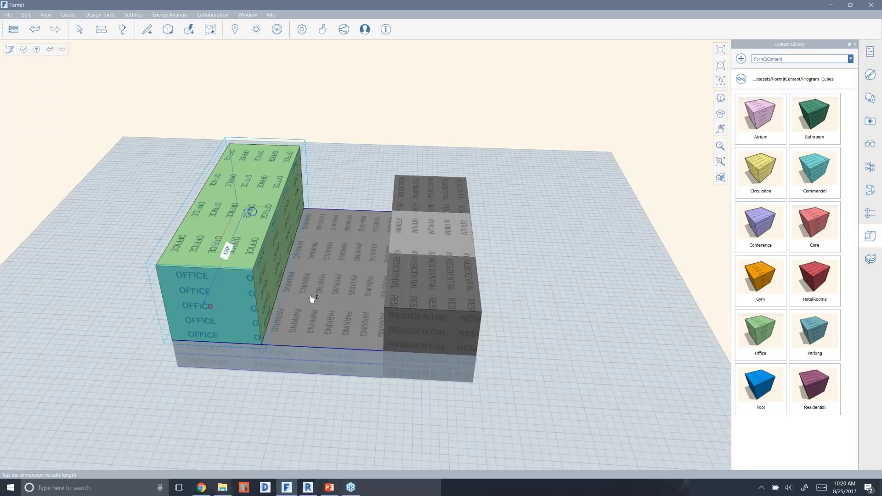
right_click_drag(311, 299, 301, 264)
left_click_drag(301, 264, 370, 315)
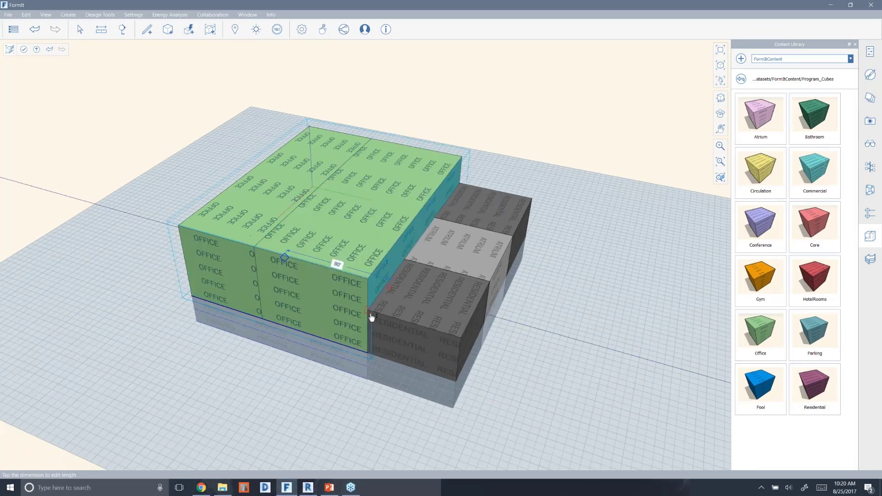
double_click(547, 248)
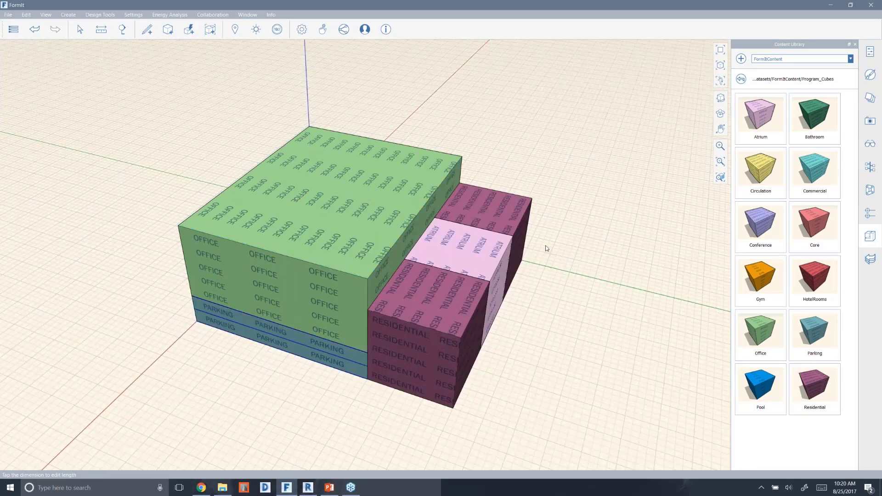
Step: Apply the existing levels to the Office block and to the Residential, Atrium and Residential cubes beside it
scroll(546, 249, "down", 2)
middle_click_drag(494, 329, 337, 288)
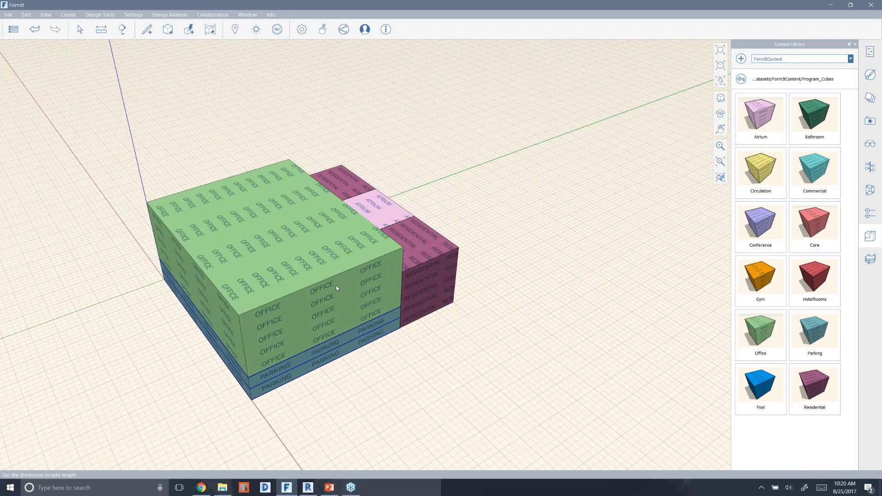
left_click(337, 288)
middle_click_drag(449, 320, 294, 294)
left_click(400, 315)
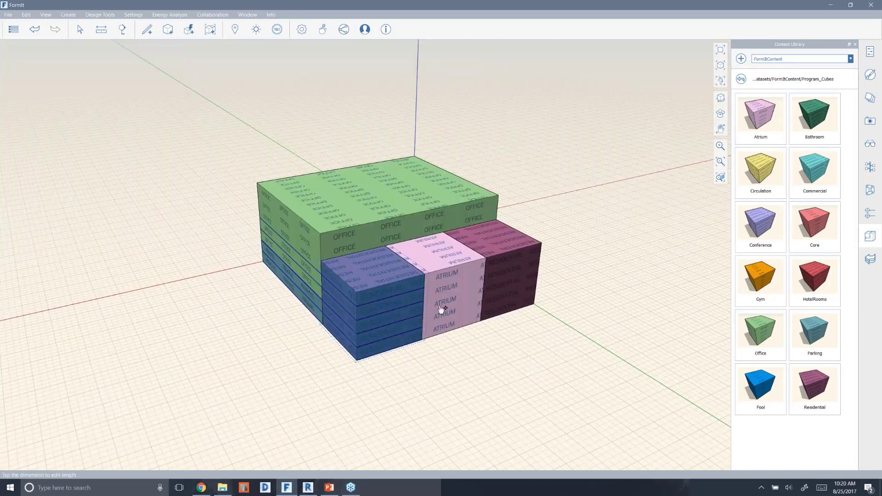
left_click_drag(440, 306, 450, 325)
key("Escape")
key("Escape")
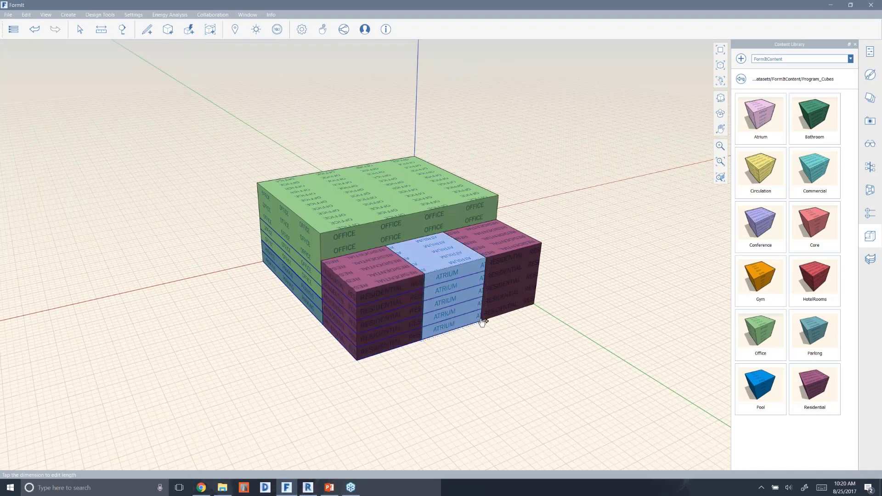
left_click(514, 287)
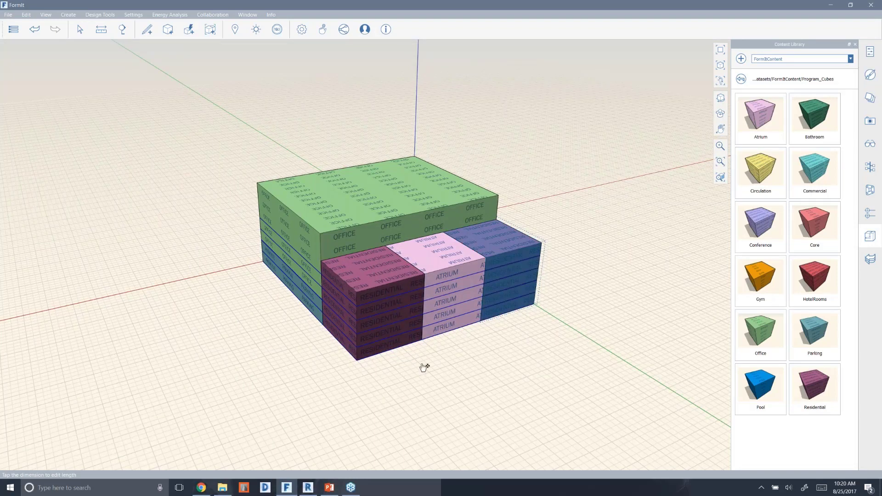
Step: Add two levels at 60' and 72' to divide the upper part of the Office block into floors
middle_click_drag(514, 373, 363, 259)
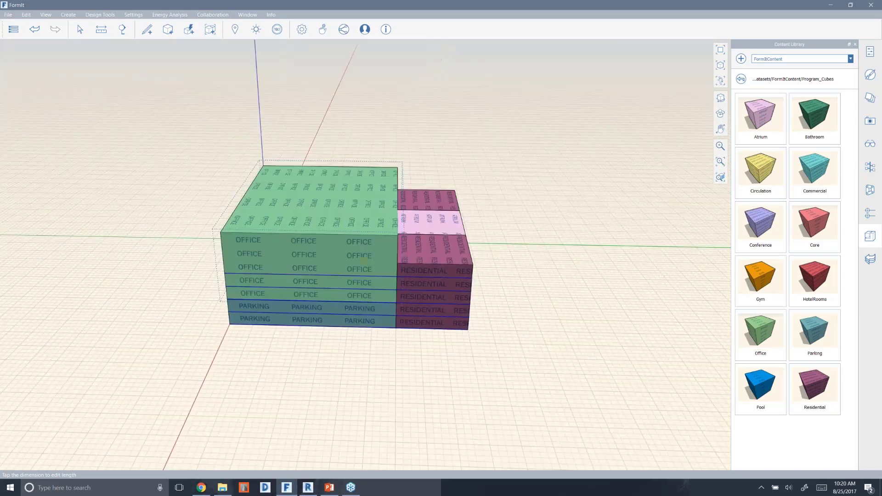
left_click(364, 251)
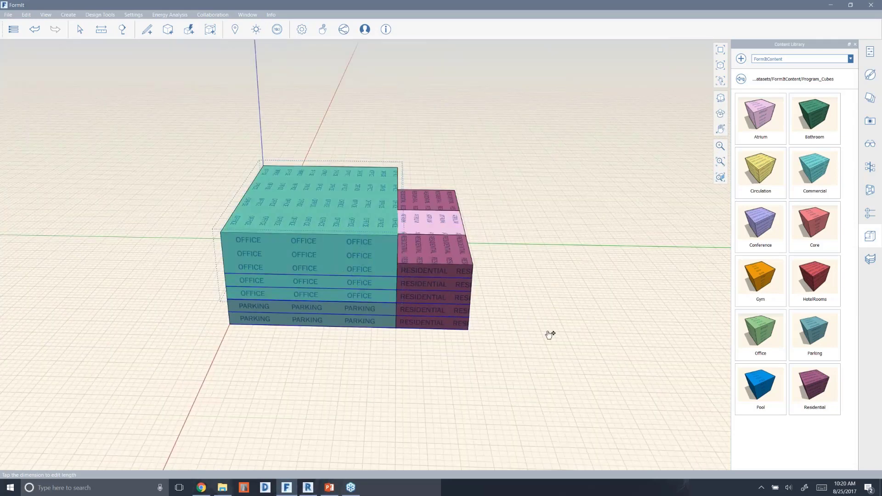
middle_click_drag(551, 335, 575, 345)
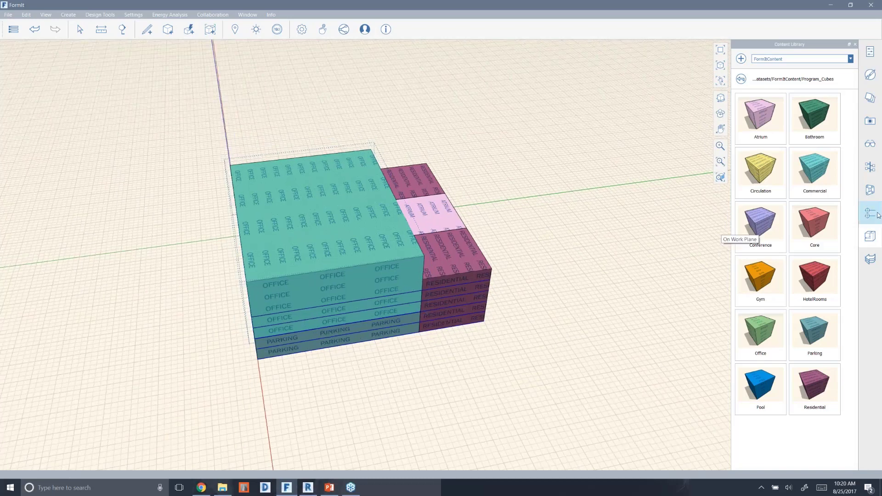
left_click(878, 215)
left_click(741, 60)
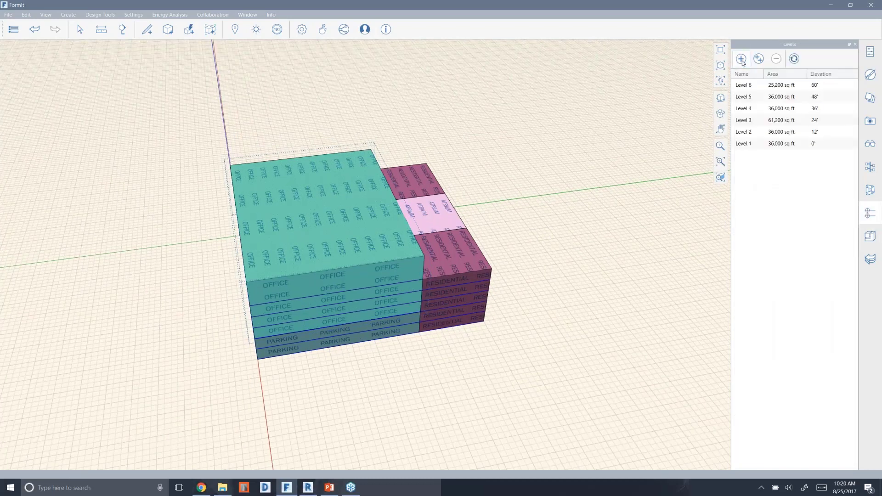
left_click(741, 60)
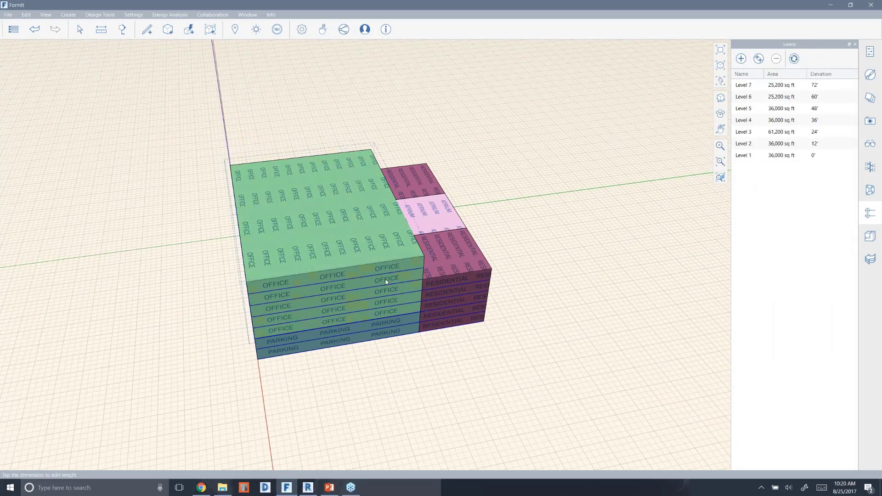
middle_click_drag(398, 286, 256, 288)
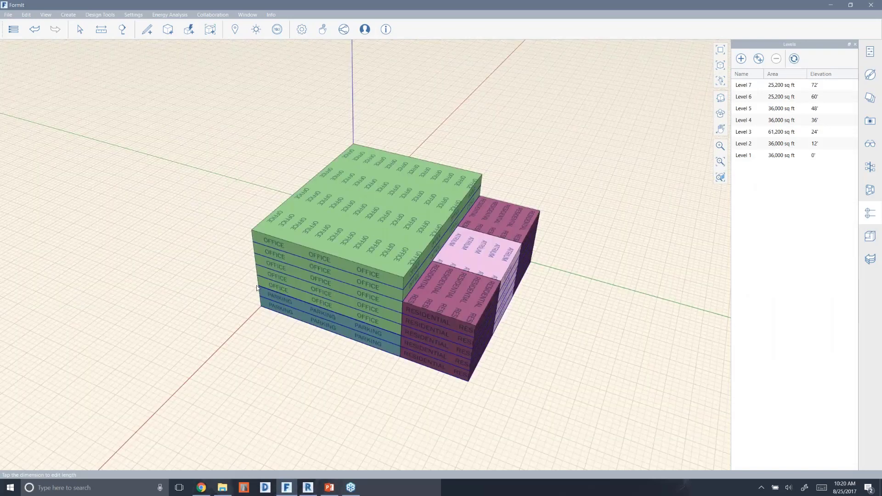
middle_click_drag(431, 303, 500, 110)
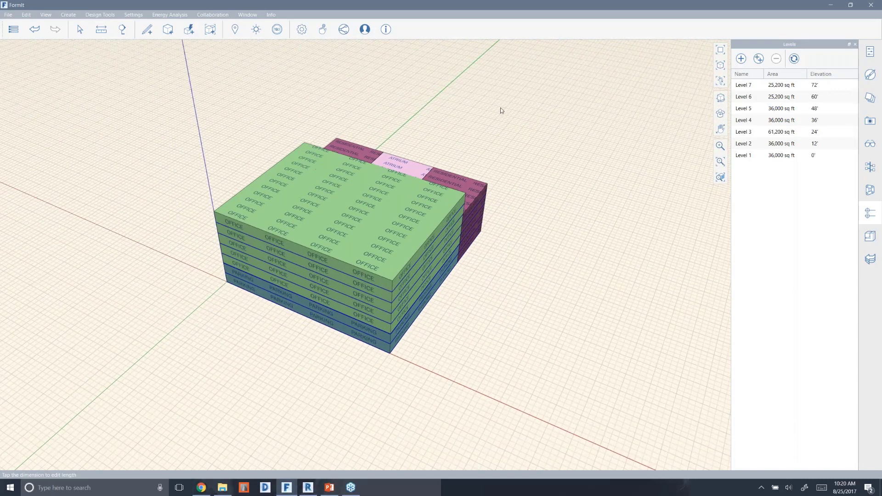
Step: Save the sketch locally as Programming in the FormItFriday folder on the desktop
left_click(13, 29)
mouse_move(26, 72)
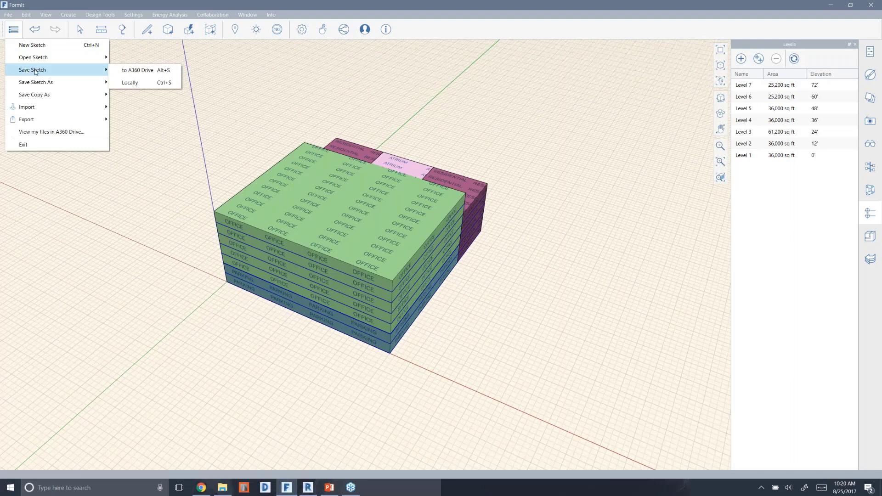
left_click(126, 83)
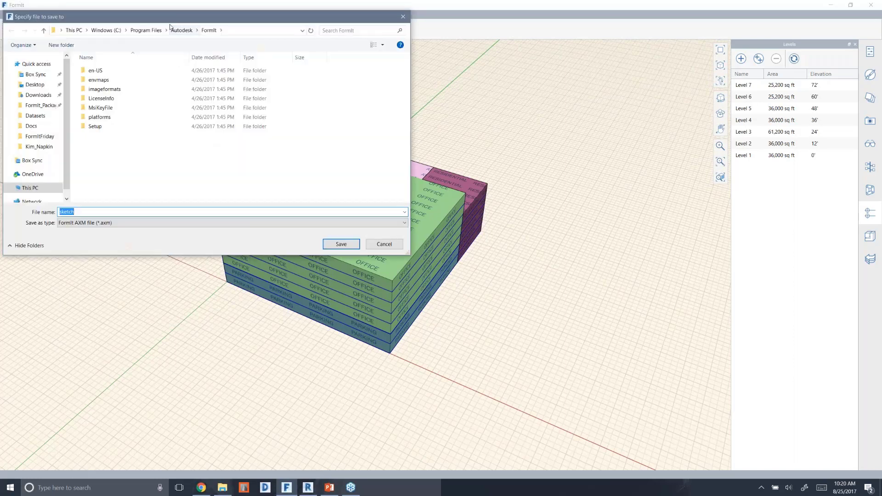
left_click(35, 85)
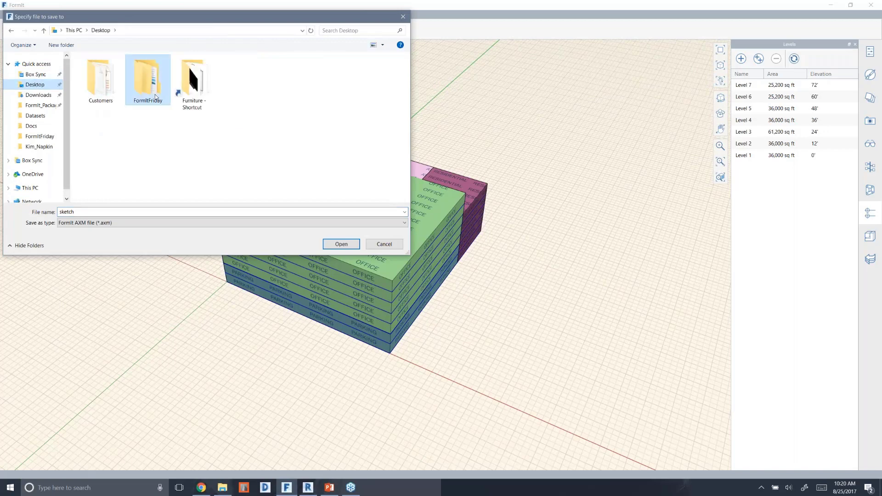
double_click(155, 97)
double_click(135, 212)
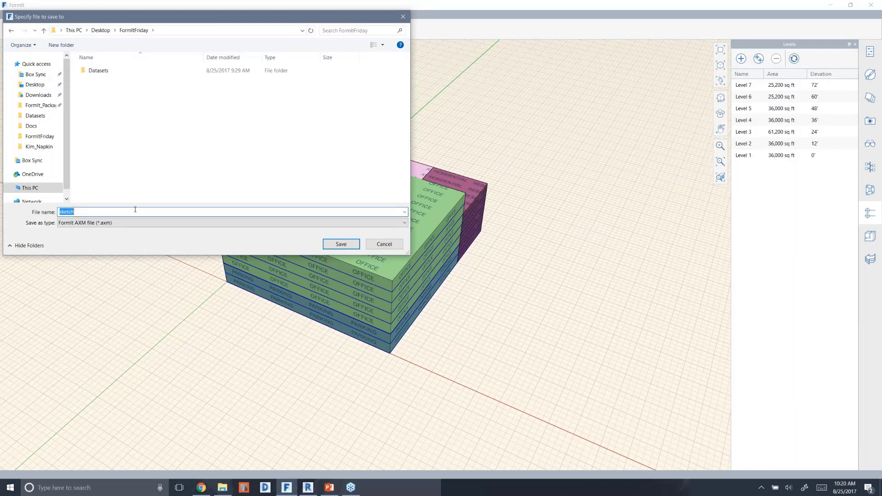
type("Programming")
key("Return")
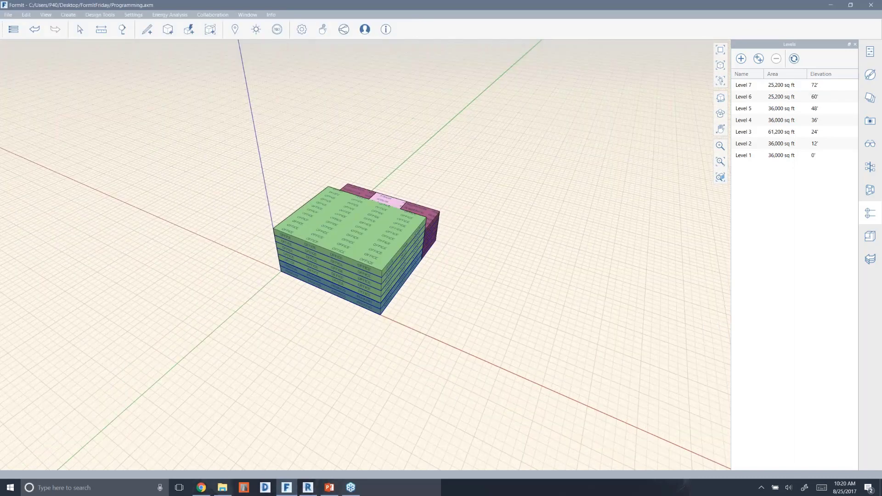
Step: Switch to Revit and create a new project from a template other than the preset Construction Template
left_click(312, 491)
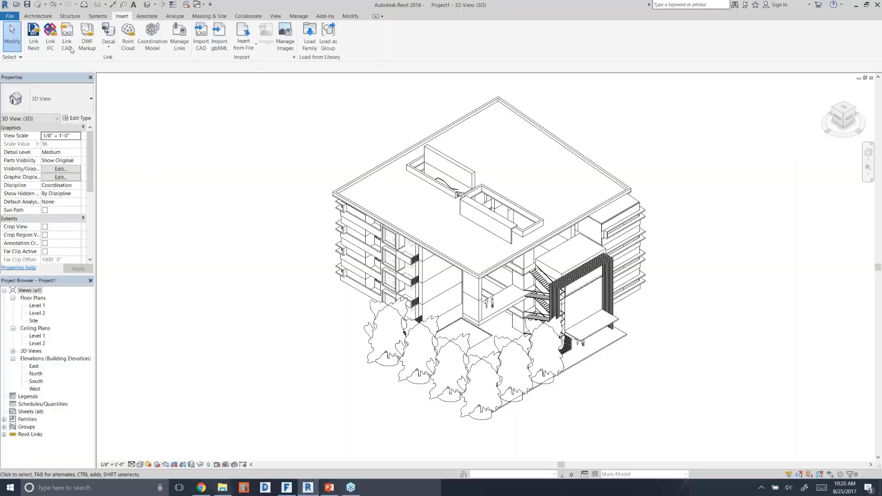
left_click(8, 17)
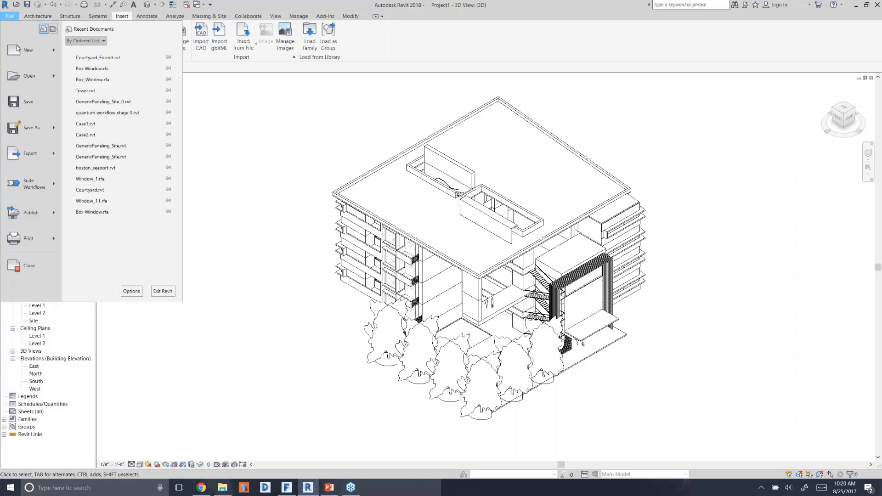
left_click(18, 49)
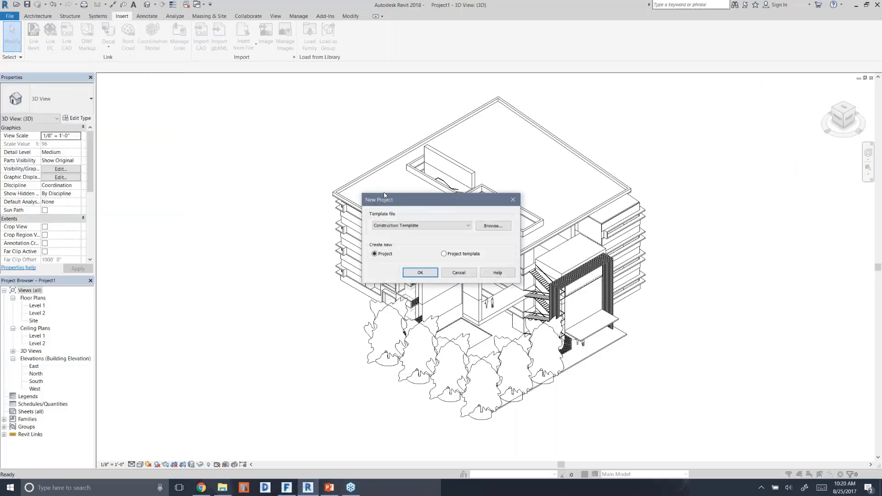
left_click(394, 227)
left_click(395, 246)
left_click(413, 269)
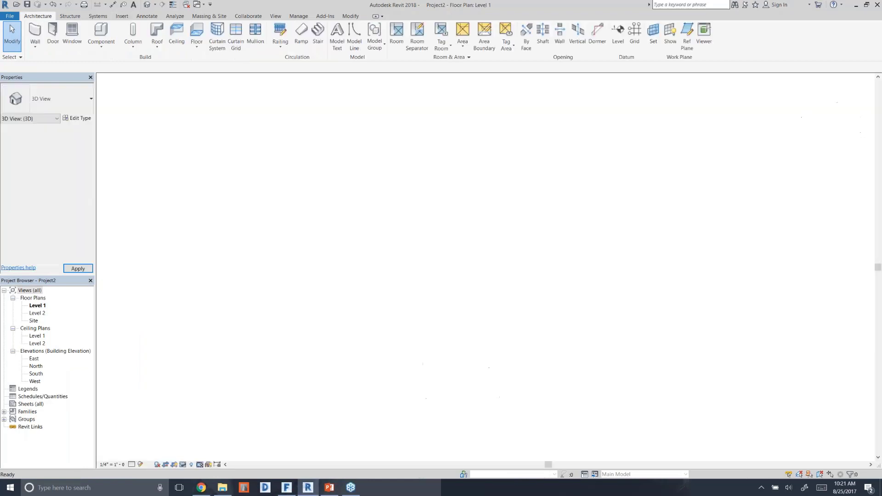
Step: Show the FormIt converter's Import FormIt to RVT option and leave it without importing
left_click(317, 19)
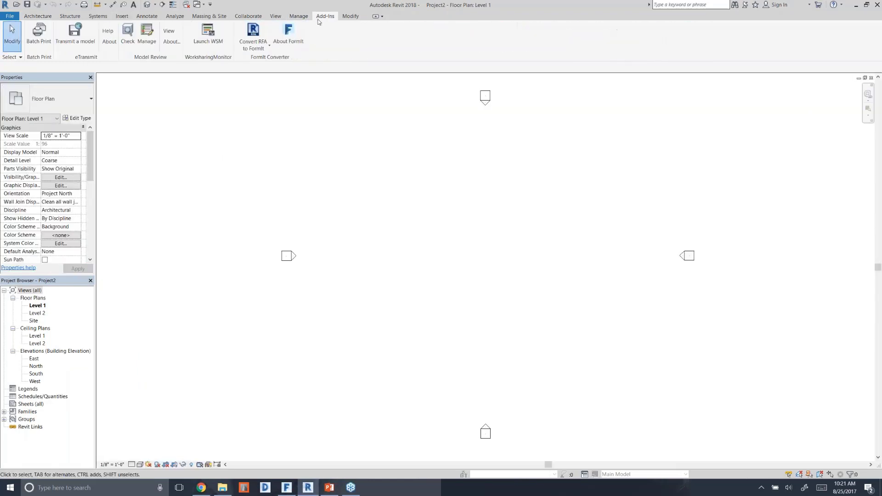
left_click(265, 48)
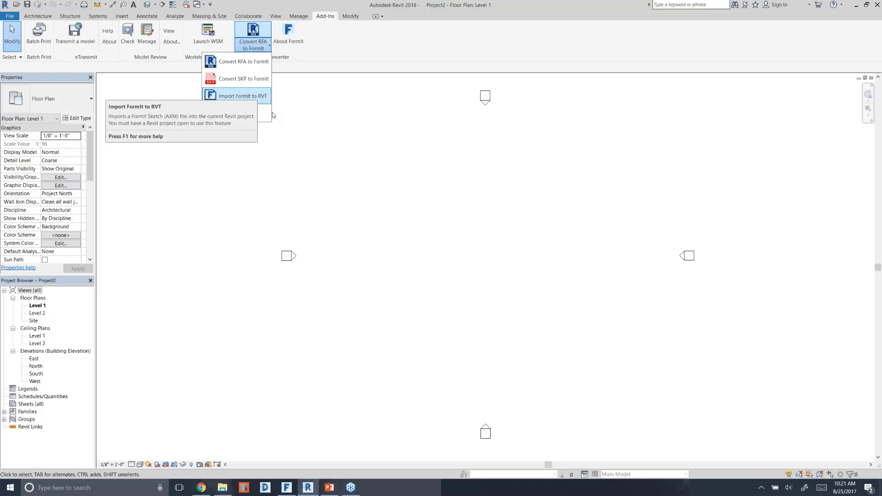
left_click(438, 194)
Step: Switch to FormIt, examine the Office material (Material 60 2) in the Material Editor, and close the editor without changes
left_click(279, 489)
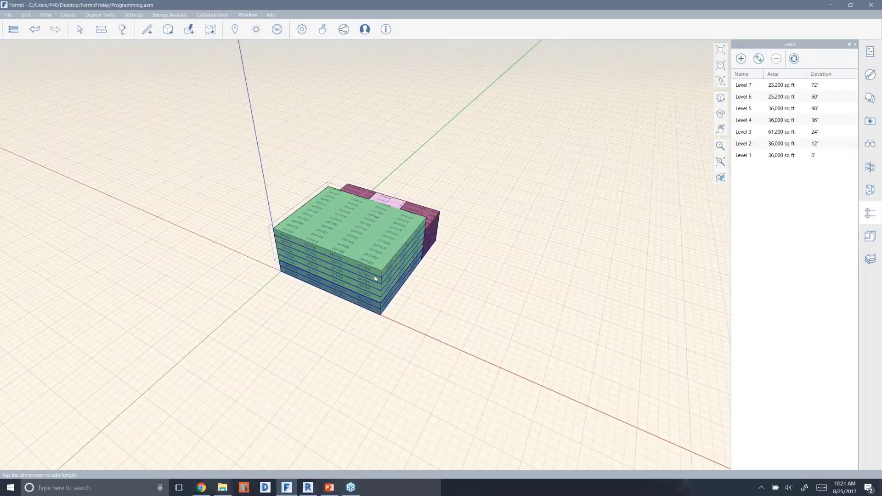
scroll(375, 278, "up", 1)
scroll(376, 278, "up", 5)
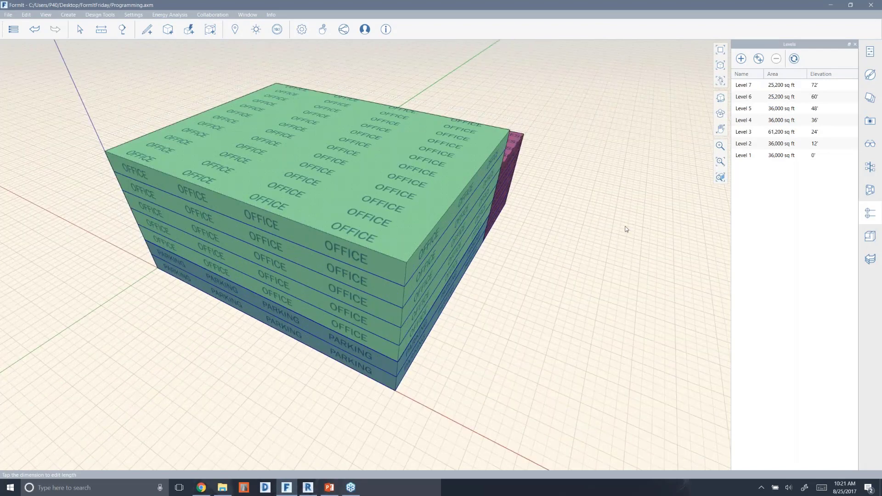
left_click(870, 74)
left_click(755, 133)
left_click(748, 199)
left_click(745, 235)
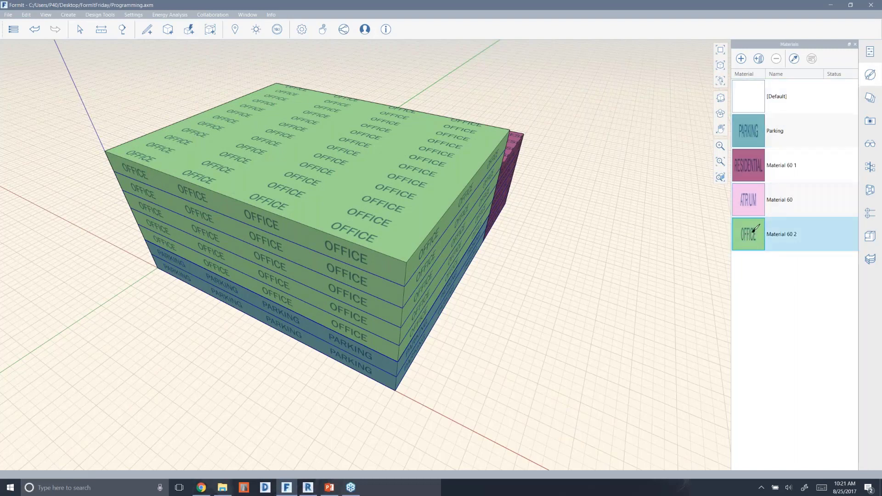
left_click(754, 231)
double_click(754, 232)
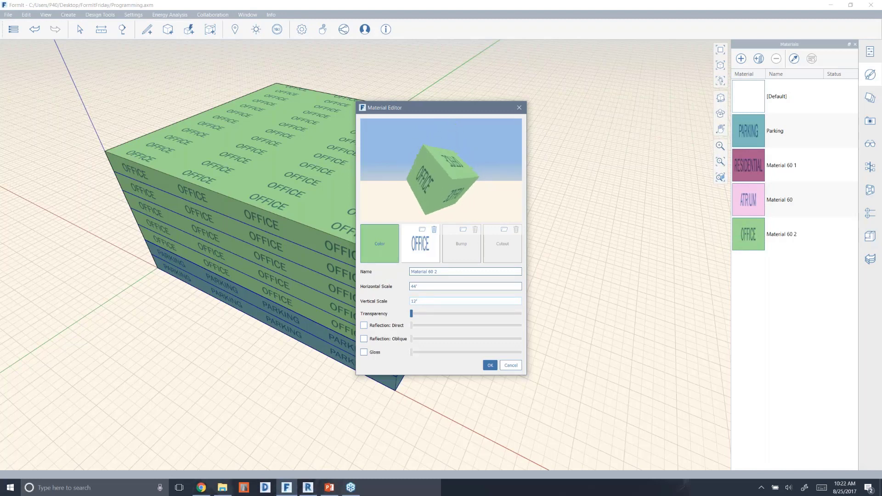
left_click(514, 369)
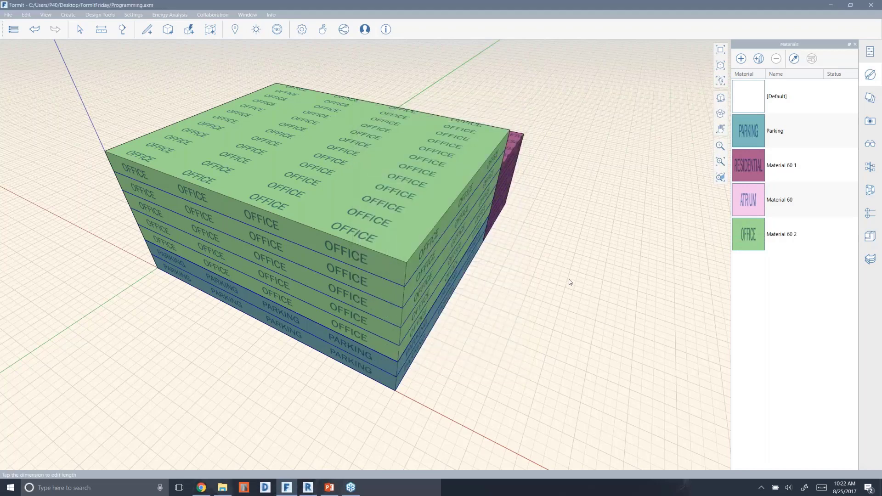
Step: Switch to Revit and import the FormIt file Programming from the FormItFriday folder on the desktop into the project
key("alt+Tab")
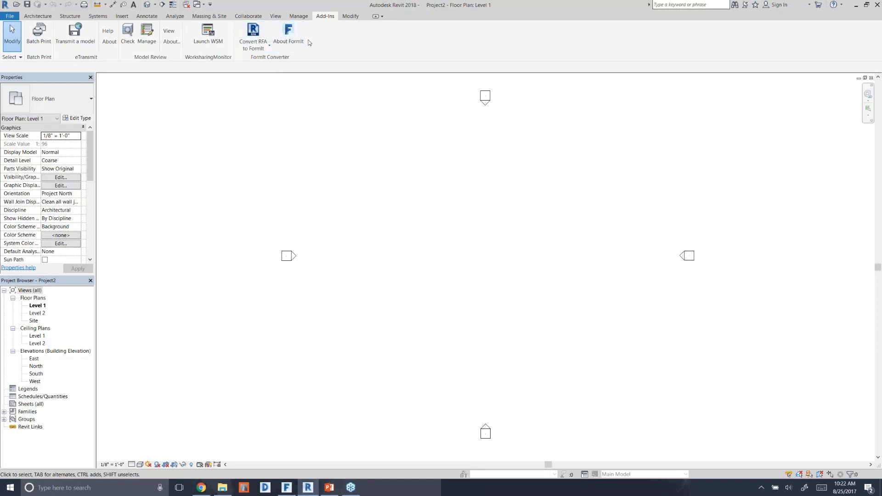
left_click(260, 49)
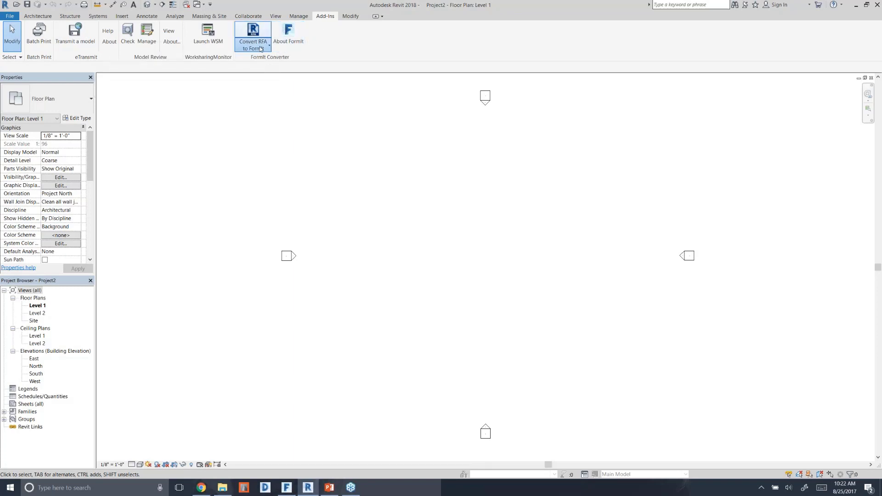
left_click(260, 49)
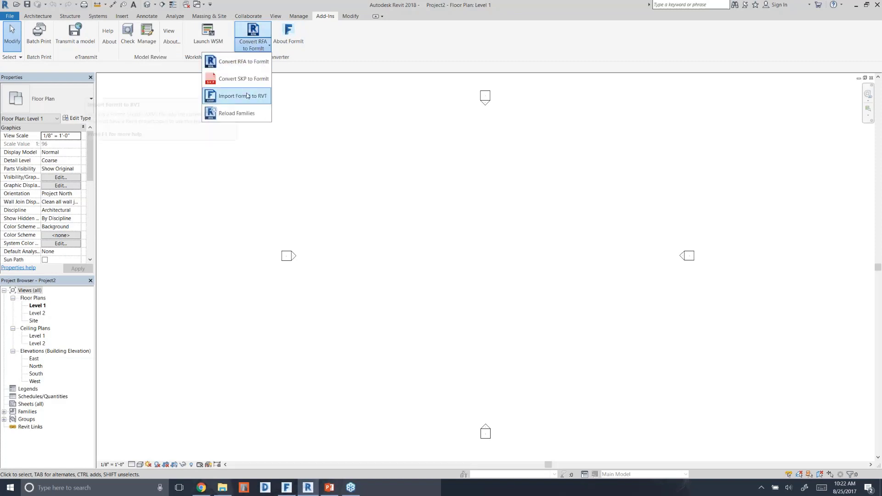
left_click(230, 96)
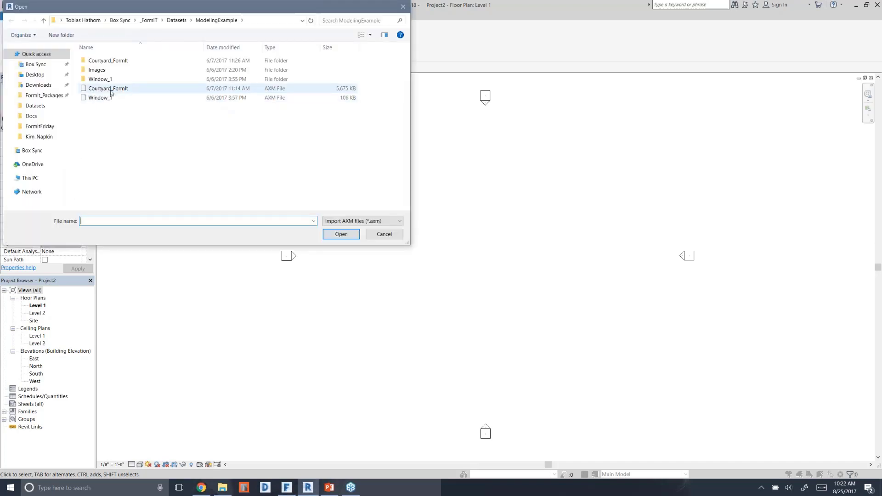
left_click(47, 76)
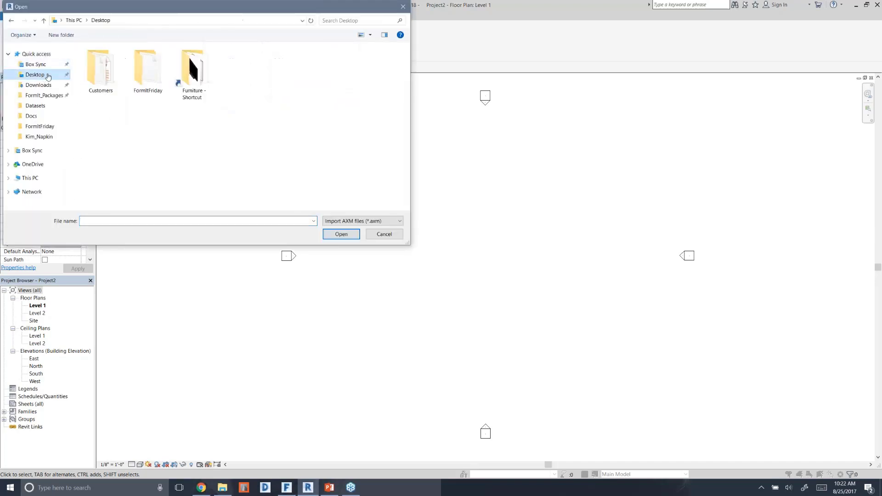
double_click(147, 69)
left_click(100, 72)
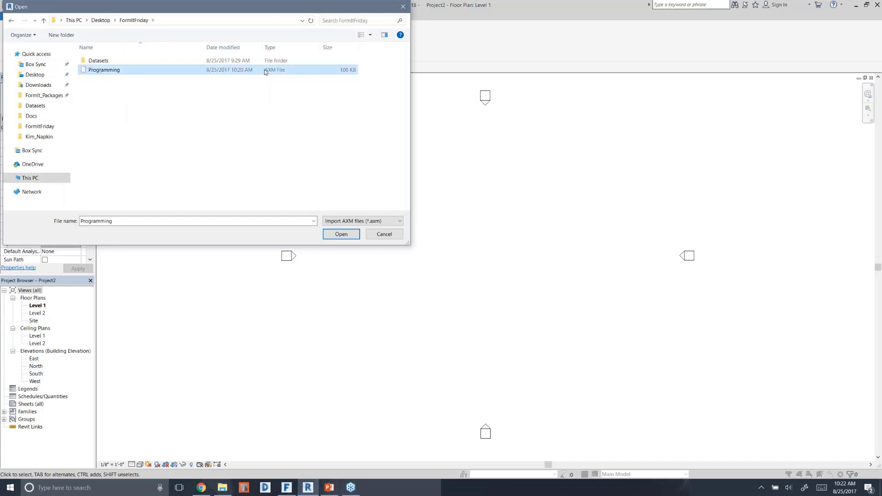
left_click(340, 233)
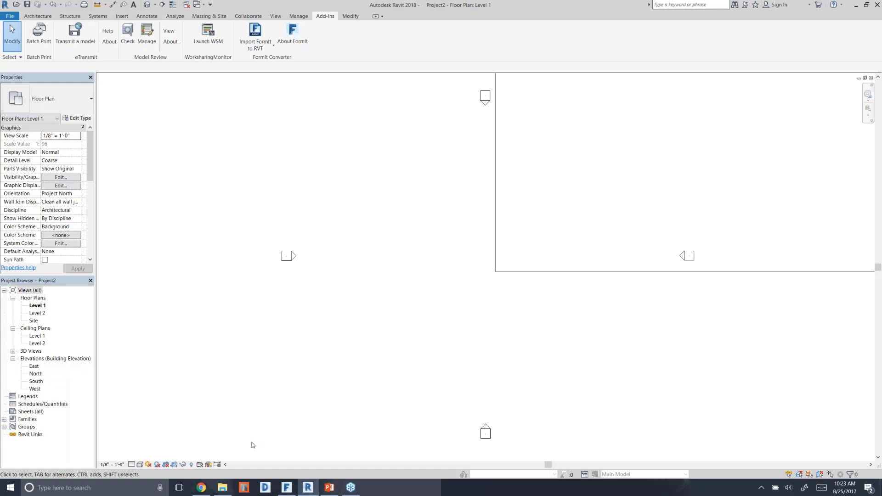
Step: Reveal the hidden elements in the Level 1 plan to check the imported mass against the origin, and leave that mode
left_click(190, 466)
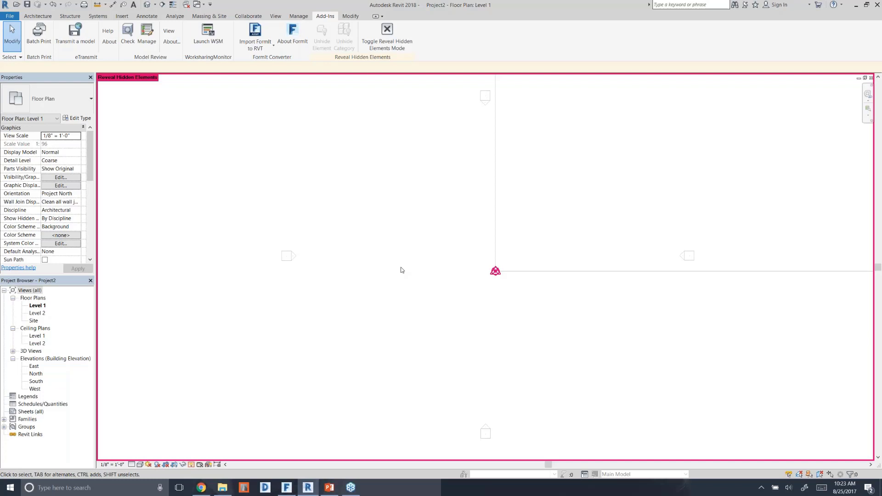
left_click(386, 37)
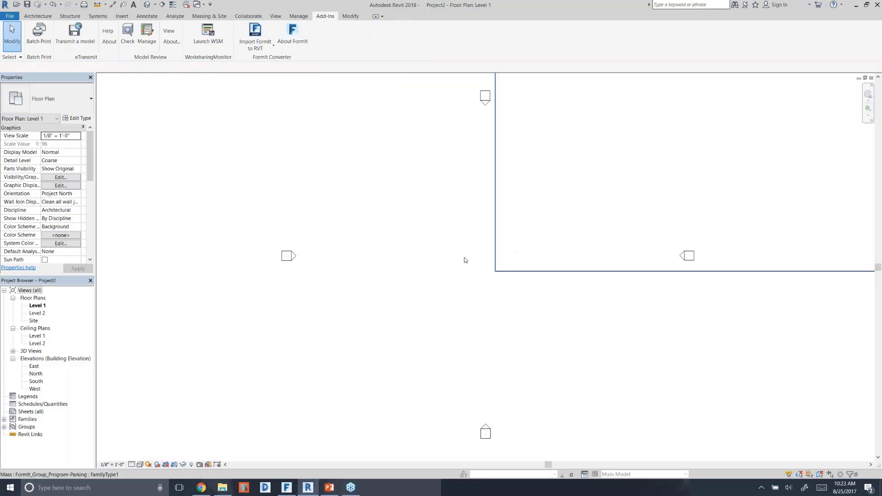
Step: Open the default 3D view of the imported masses and set its visual style to Realistic
left_click(146, 5)
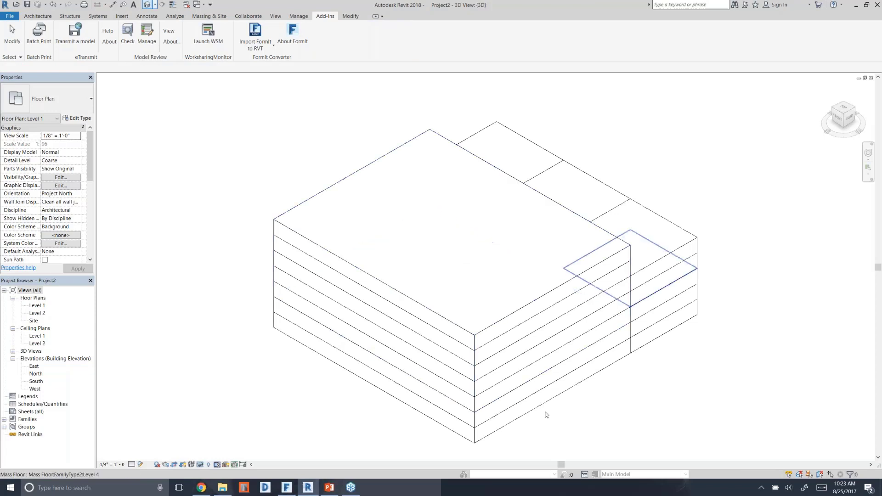
left_click(141, 464)
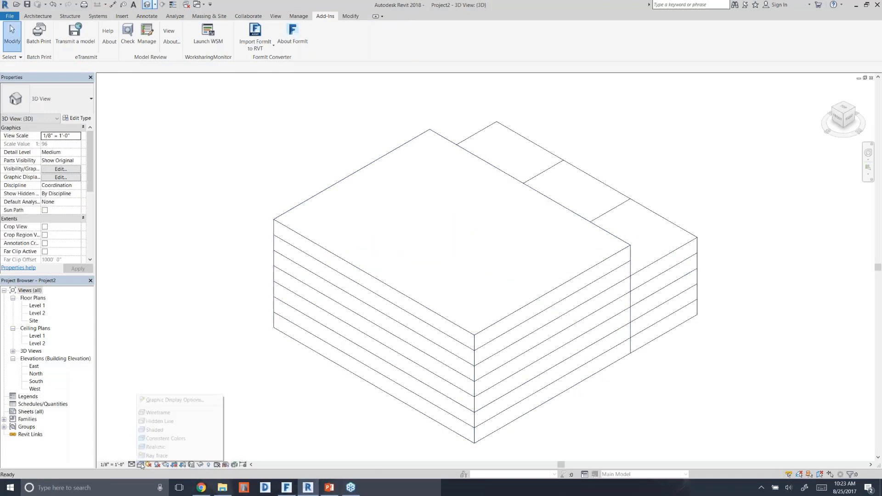
left_click(155, 447)
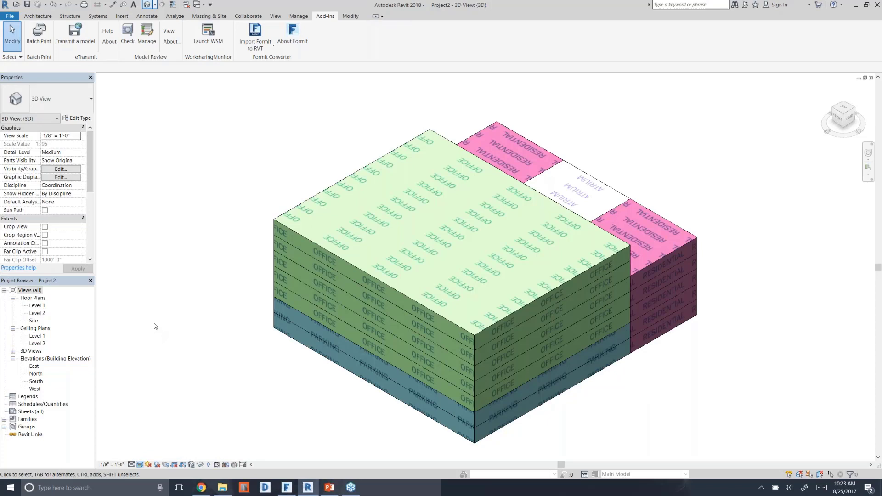
scroll(157, 322, "down", 2)
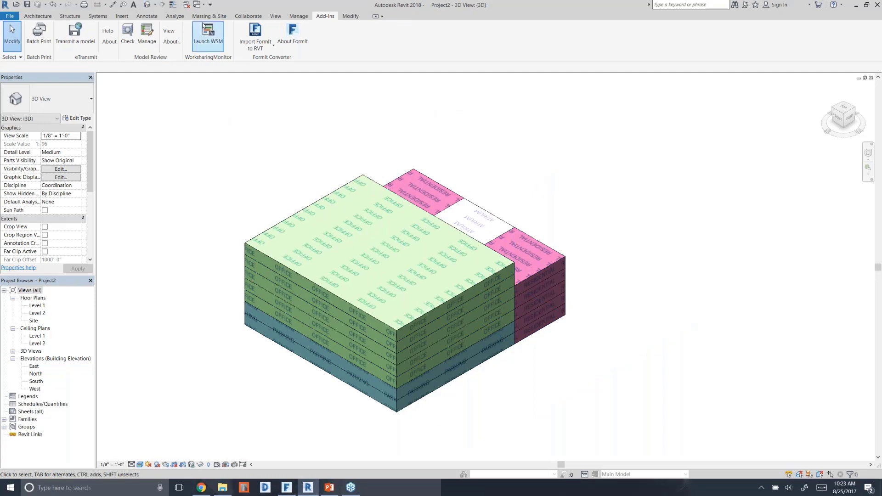
Step: Create Generic - 12" floors by face from all mass floors of the imported building
left_click(209, 18)
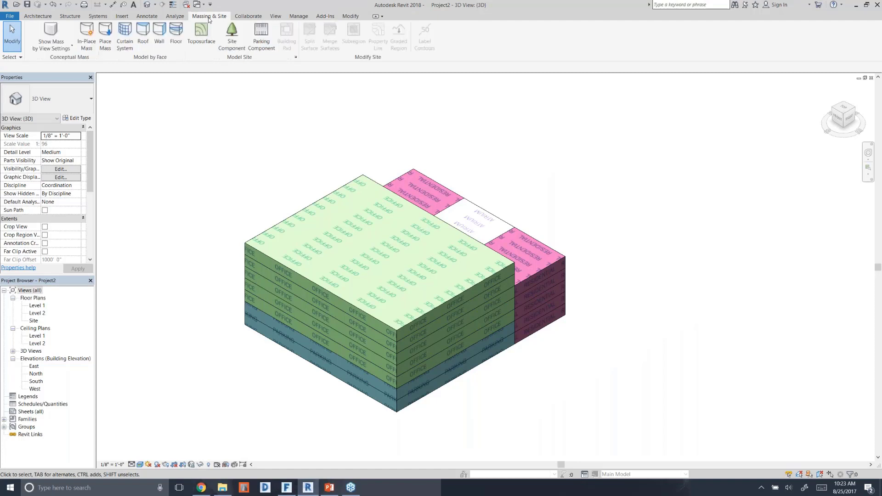
left_click(176, 37)
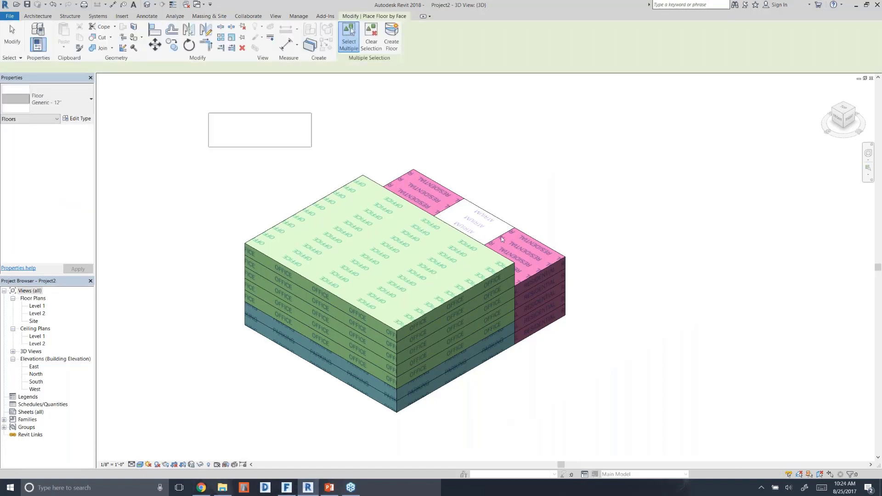
left_click_drag(502, 239, 666, 443)
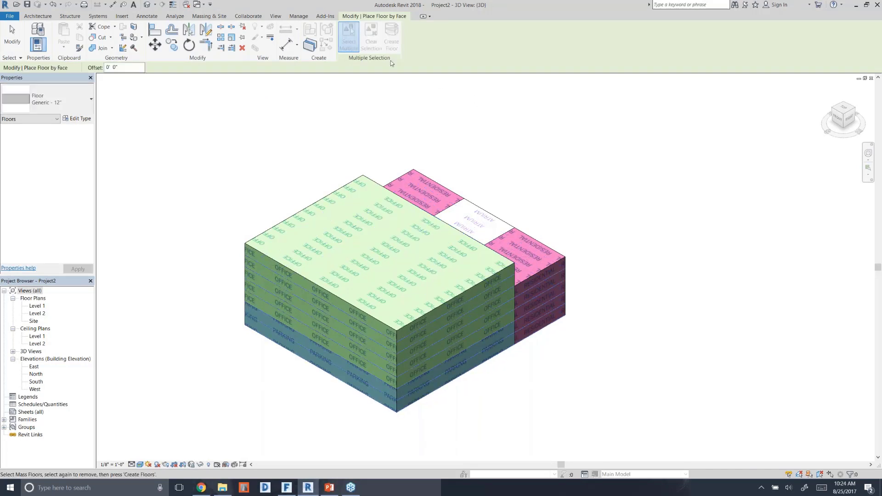
left_click(392, 39)
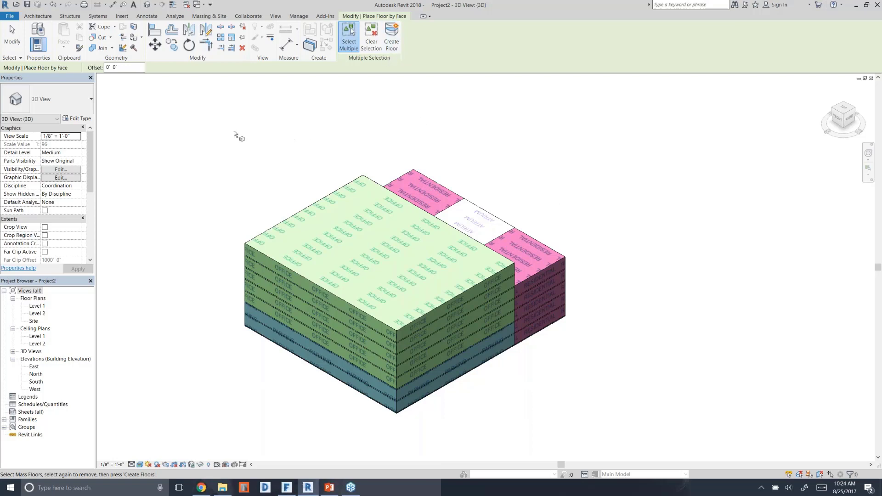
key("Escape")
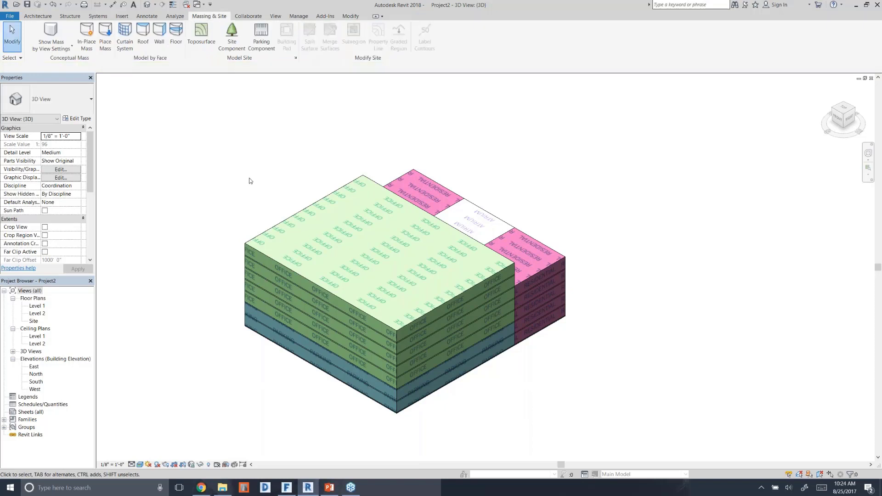
Step: Hide the Mass category in the 3D view through its Visibility/Graphic Overrides, and close the overrides after applying
key("v")
key("v")
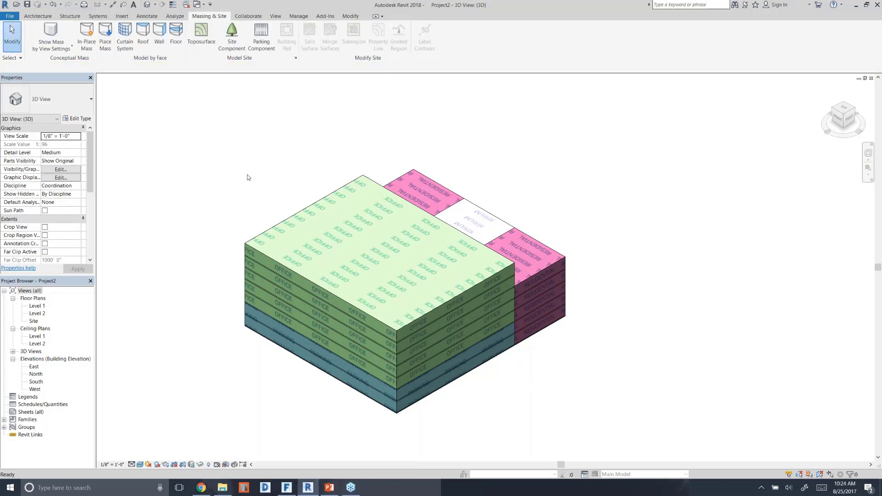
left_click(524, 203)
key("m")
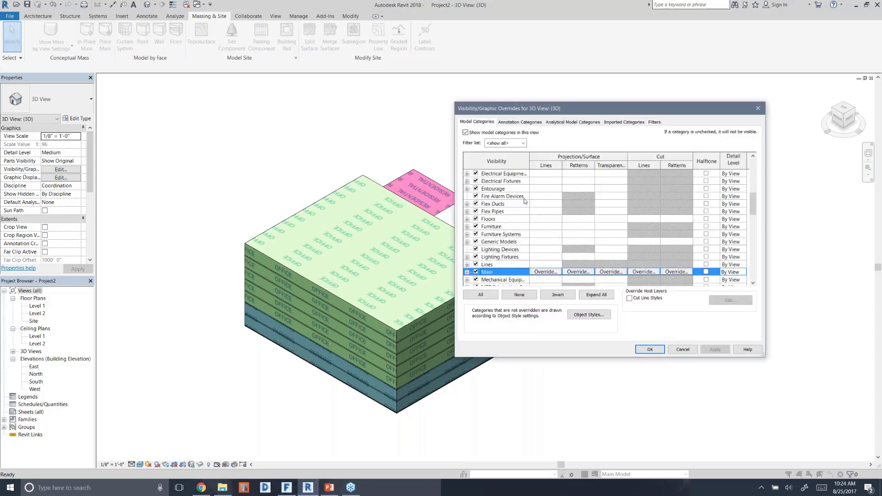
left_click(476, 272)
left_click(713, 350)
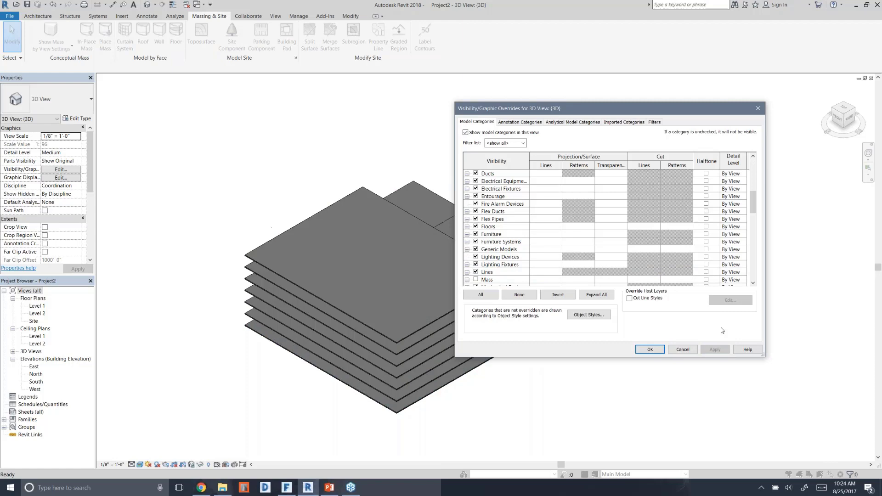
left_click_drag(700, 112, 725, 99)
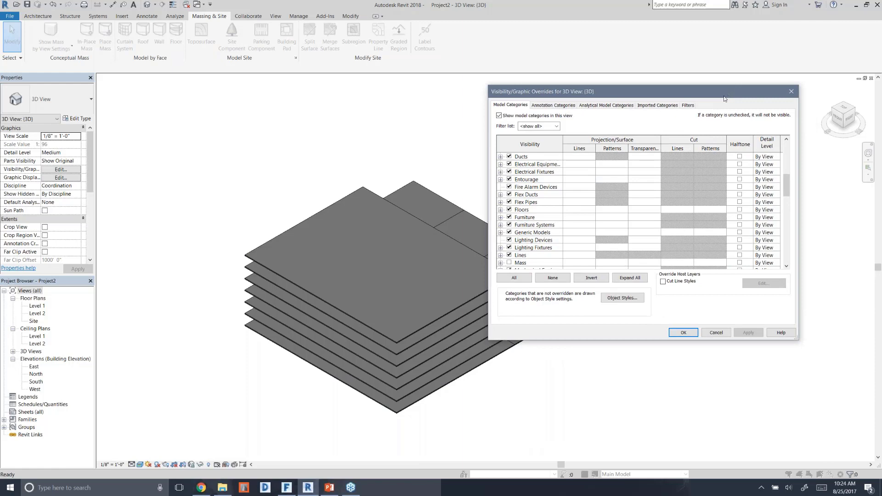
left_click(718, 333)
Step: Close the views of Project2 and discard the project's changes
left_click(871, 80)
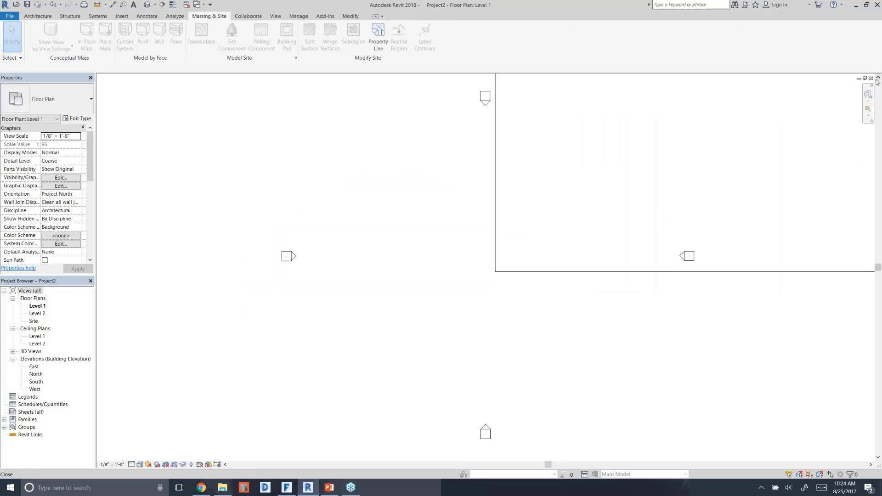
left_click(871, 79)
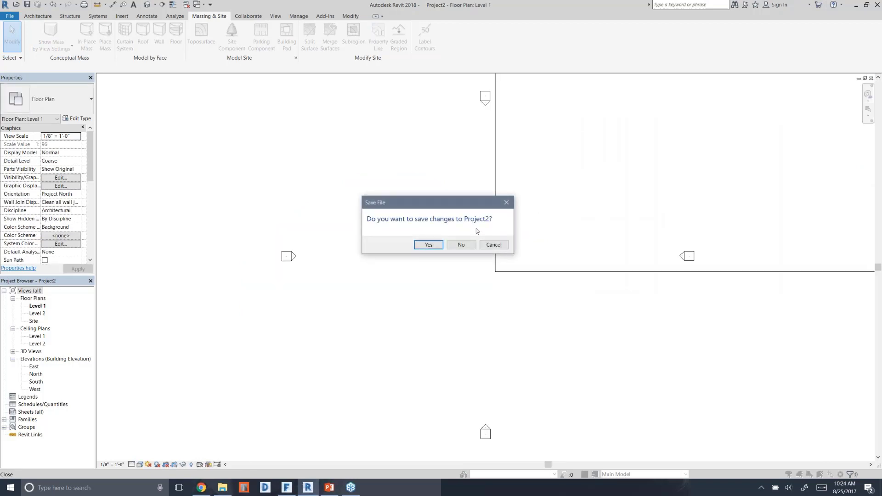
left_click(461, 245)
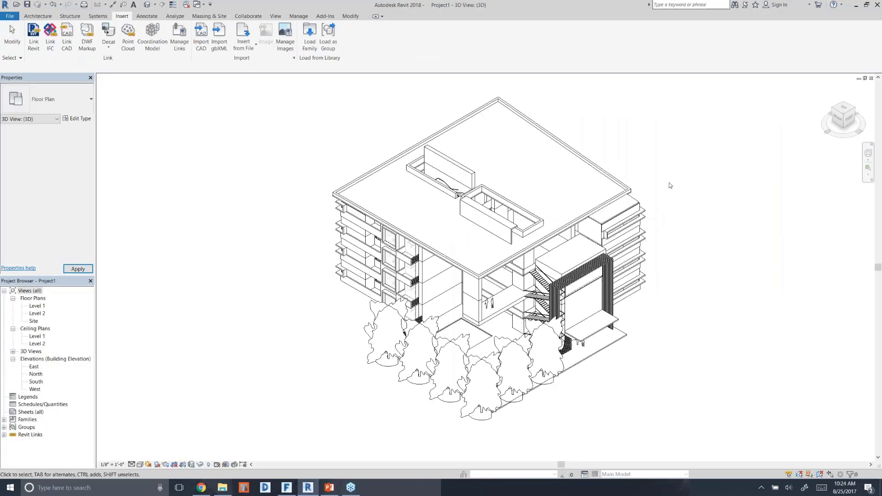
Step: Switch to PowerPoint and present the slide "I have Content! Or is it Stuff?" in slide show view
left_click(329, 489)
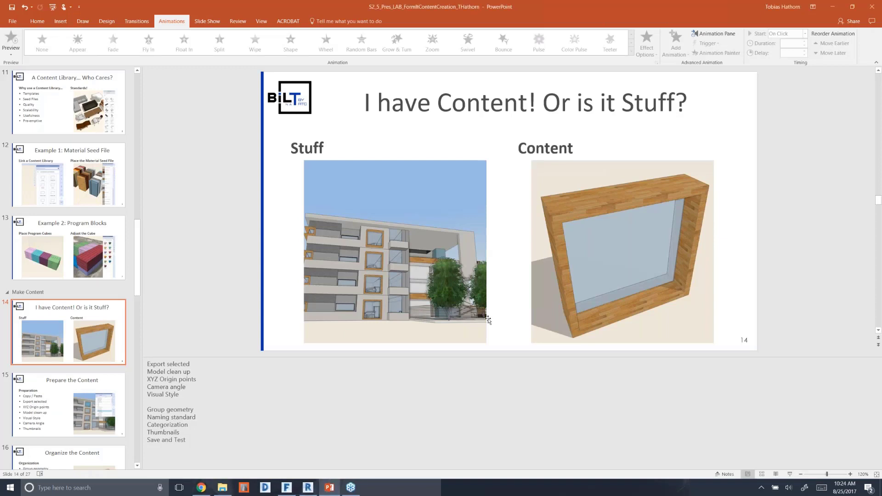
left_click(789, 474)
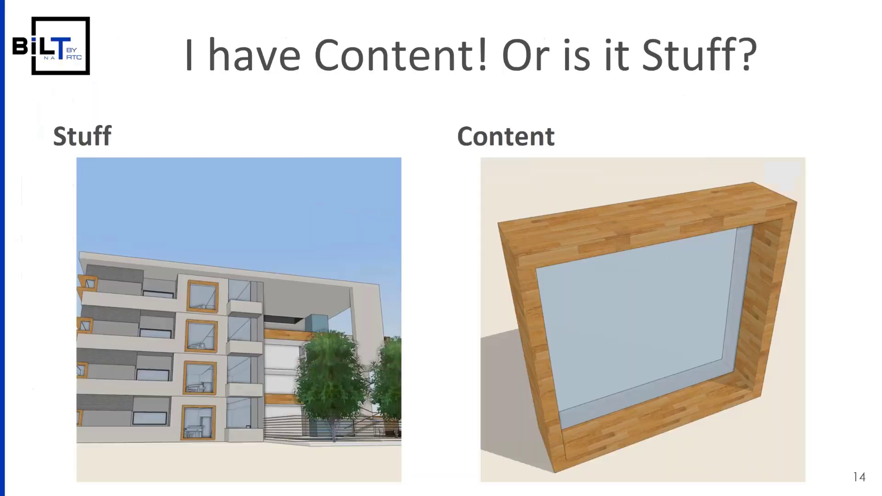
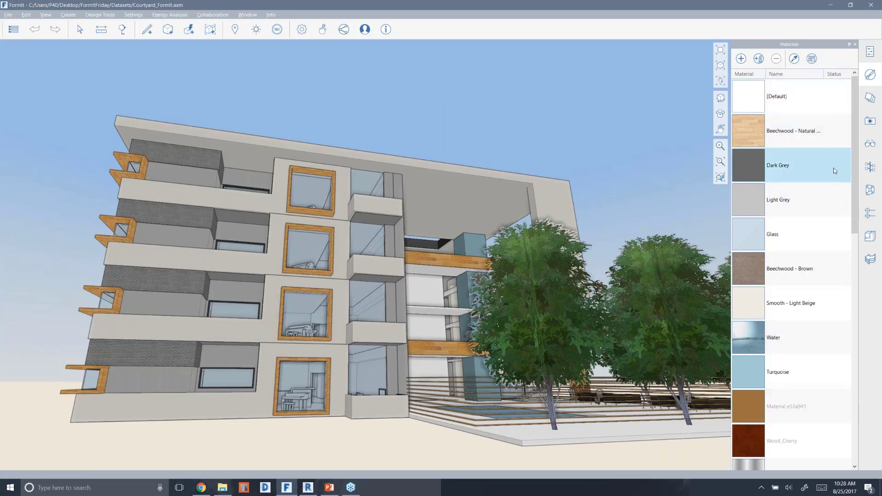
Step: Show the saved scenes of the Courtyard_FormIt model and play the scene animation from Int 1, stopping at the wood-framed window
left_click(870, 121)
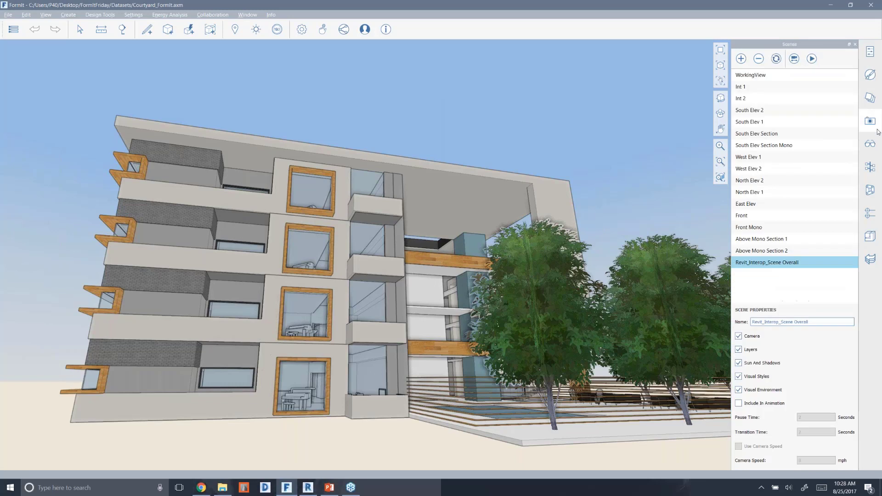
left_click(769, 90)
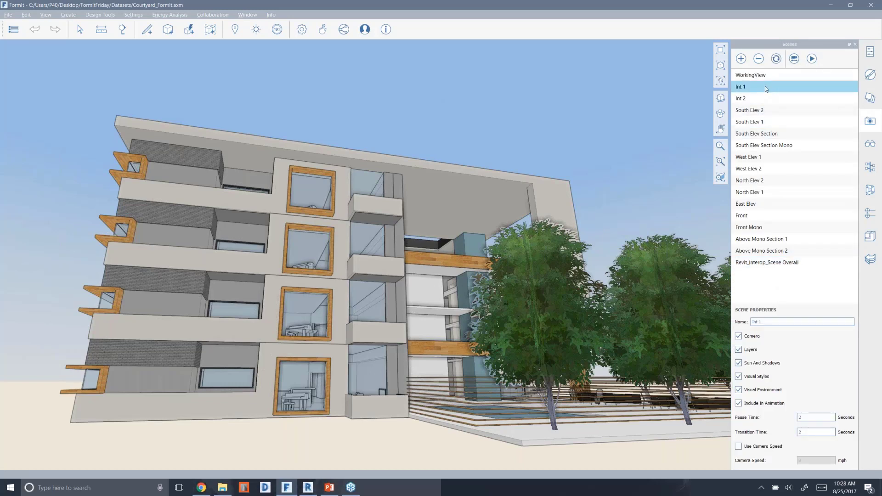
left_click(812, 59)
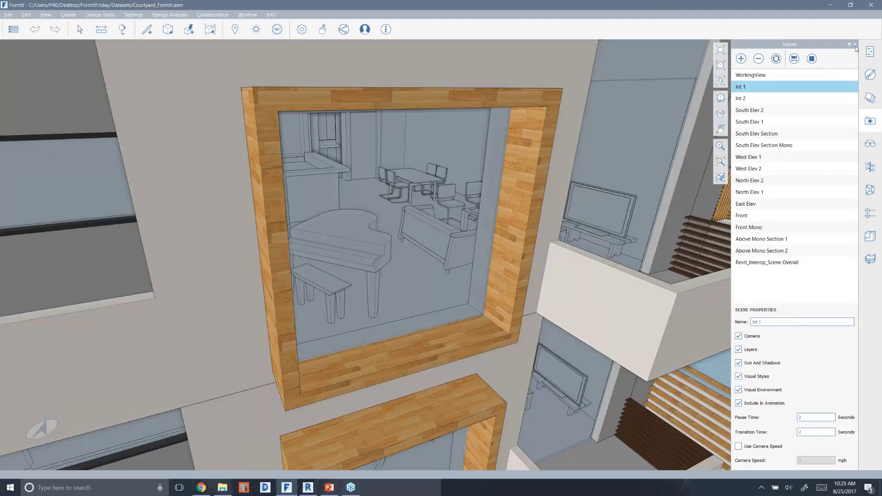
left_click(812, 59)
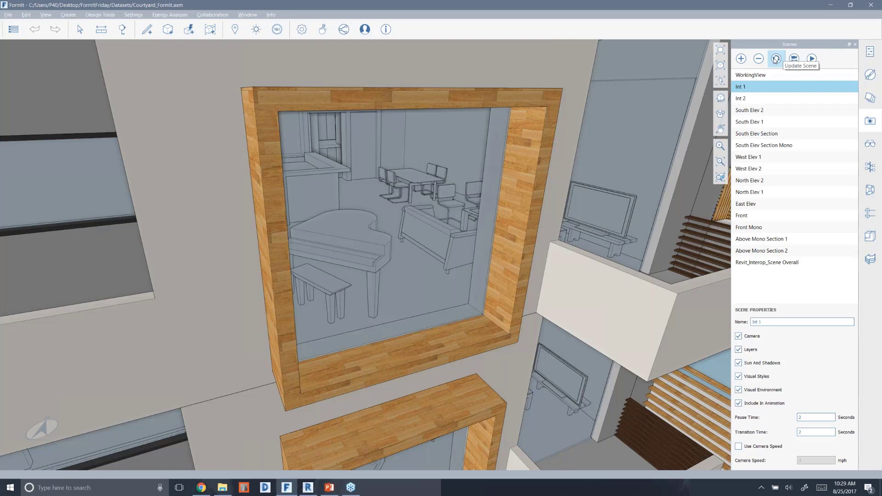
Step: Select the wood-framed window group and export only the selected objects in AXM format
left_click(493, 114)
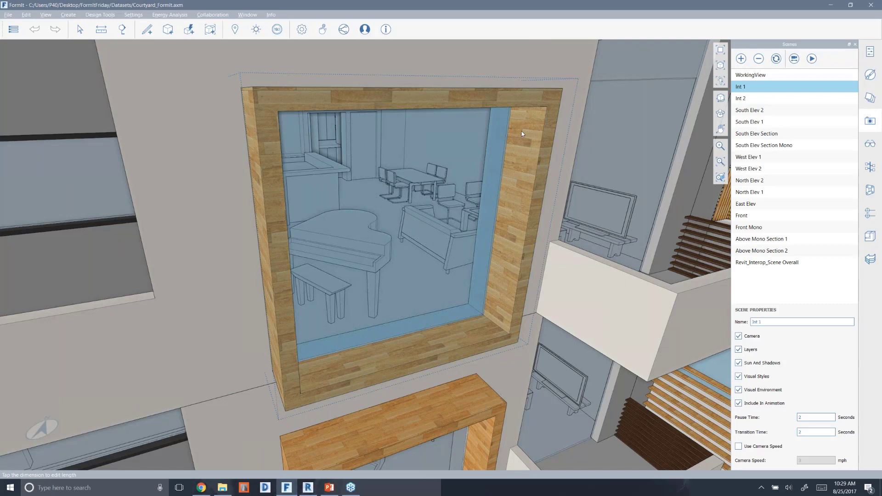
left_click(522, 131)
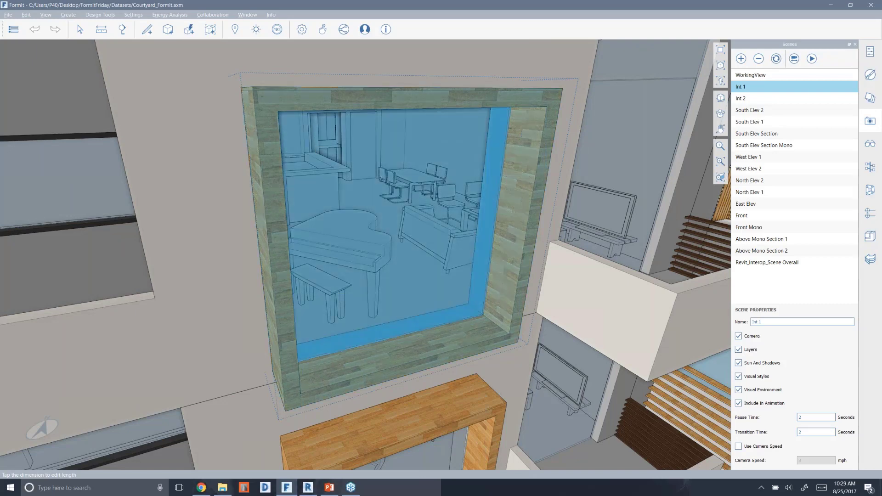
left_click(522, 131)
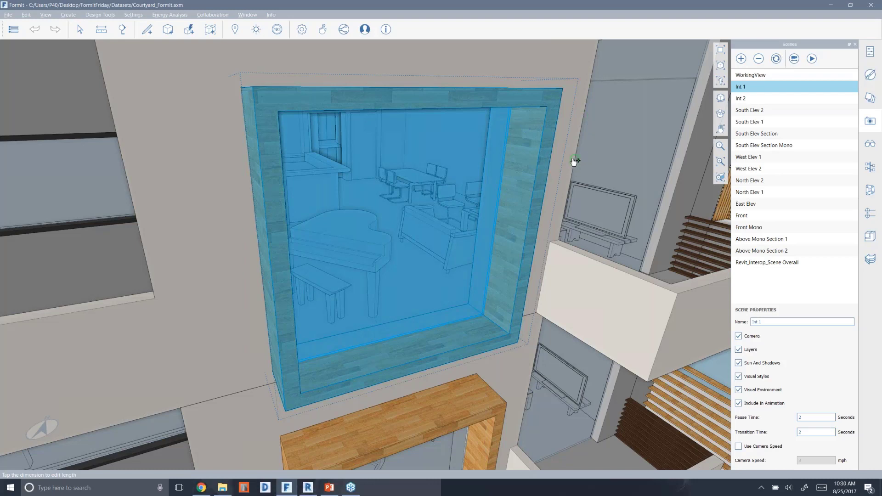
key("alt+Tab")
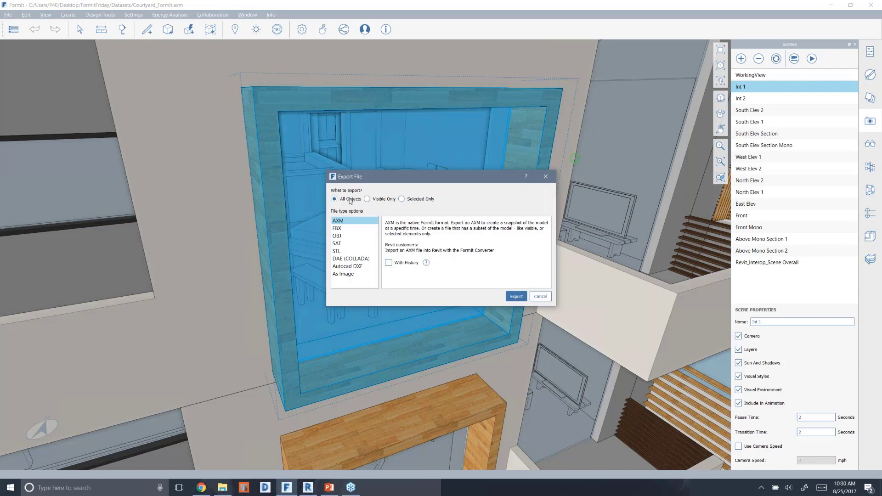
left_click(367, 200)
left_click(402, 199)
left_click(513, 297)
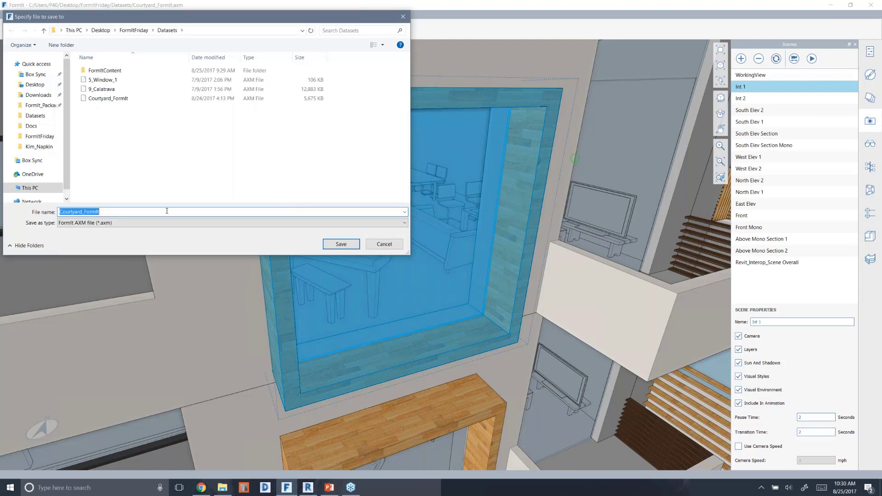
Step: Save the exported window as Box-Window in the FormItFriday folder
left_click(138, 30)
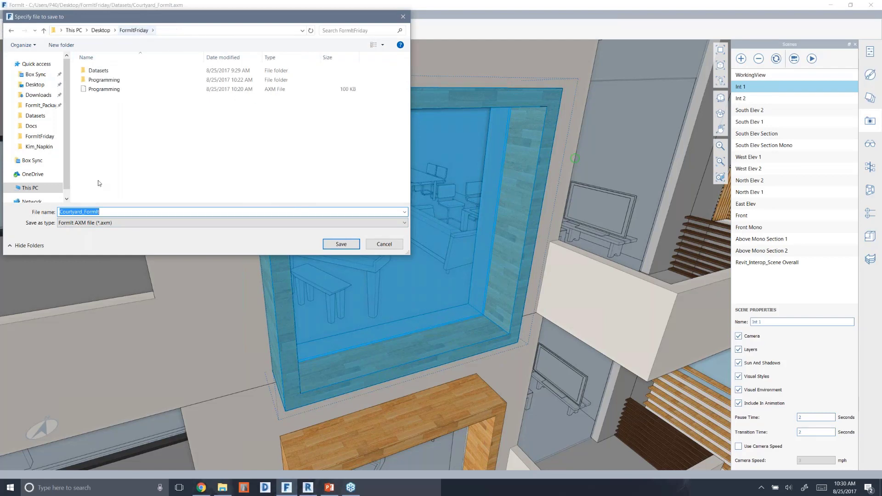
type("W")
key("BackSpace")
type("Box-W")
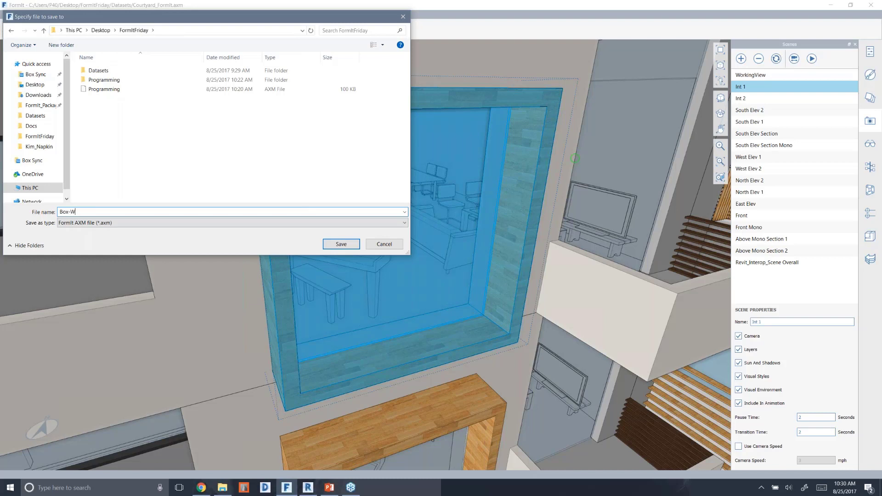
type("indow")
left_click(346, 244)
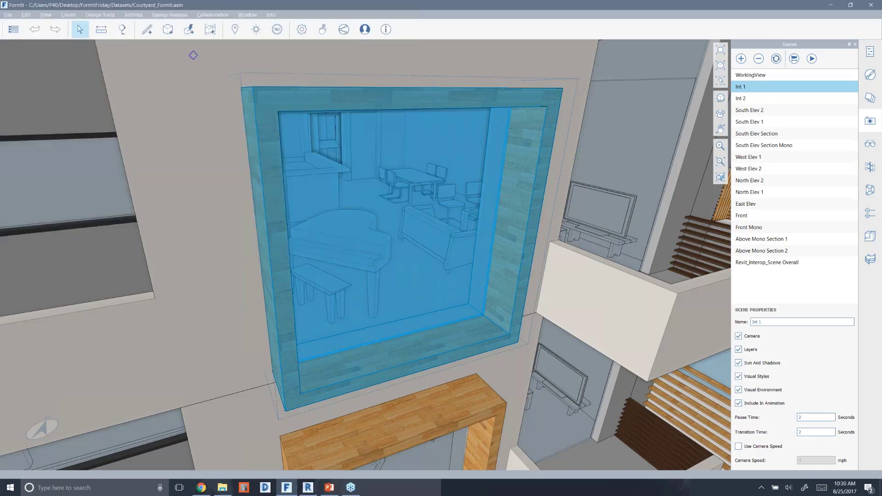
Step: Start a new sketch and paste the copied window at the origin
left_click(18, 32)
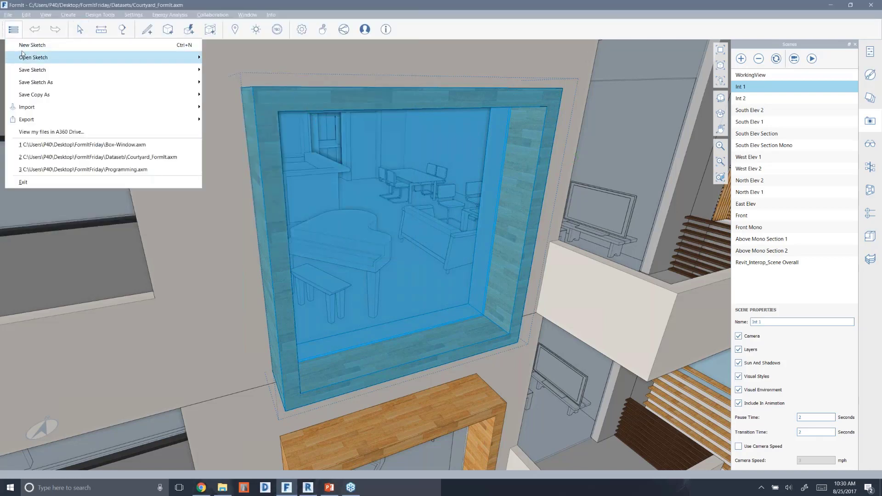
left_click(21, 47)
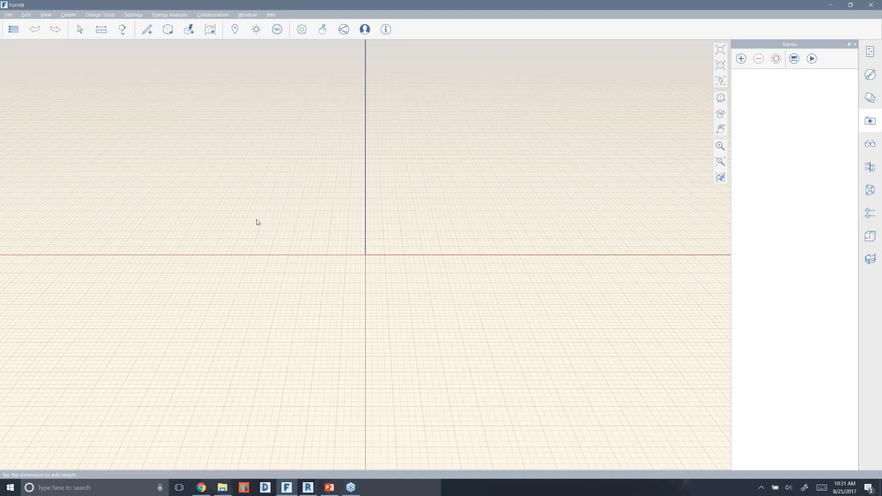
key("ctrl+v")
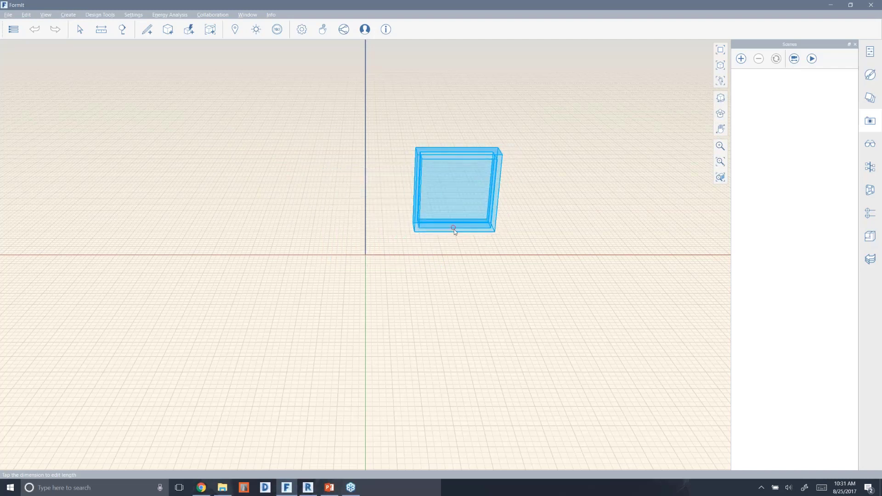
left_click(367, 255)
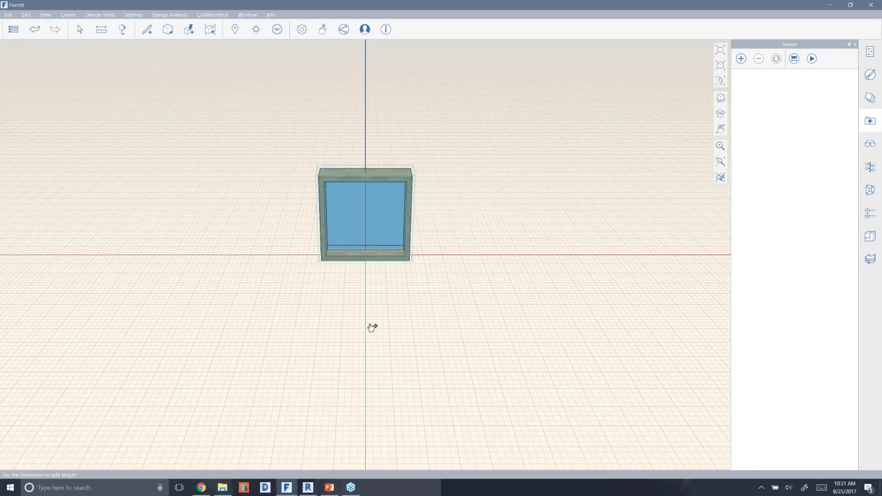
left_click(348, 323)
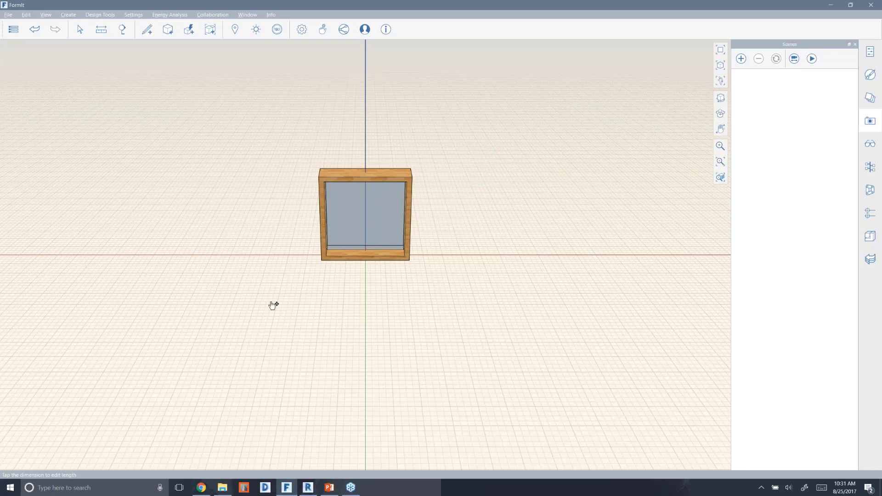
Step: Delete the extra window copy that stands away from the origin
right_click_drag(273, 306, 367, 274)
scroll(348, 292, "down", 4)
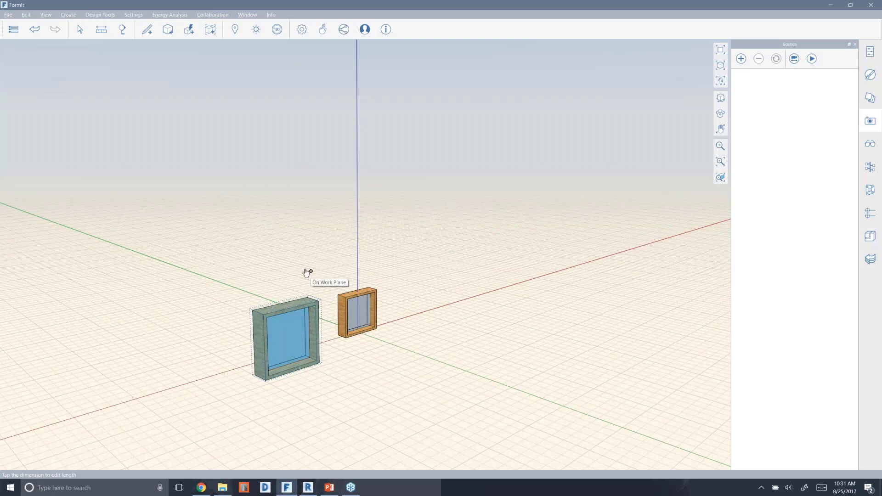
middle_click_drag(306, 288, 408, 309)
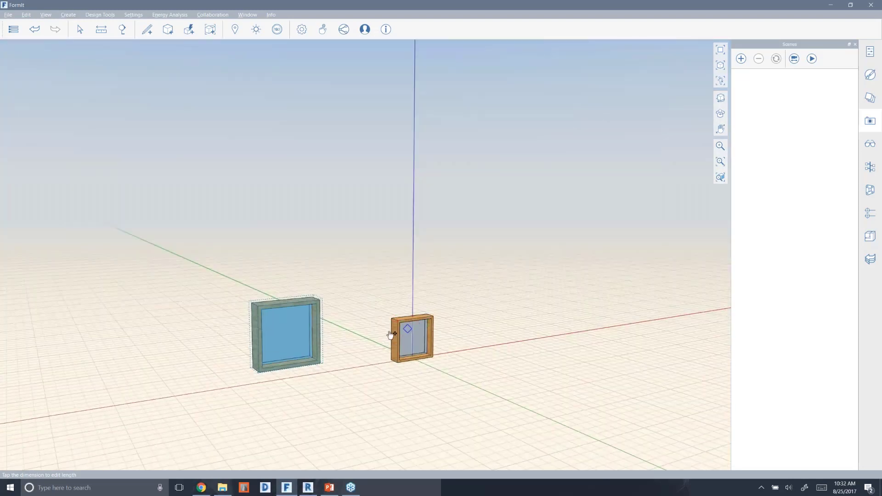
left_click(337, 301)
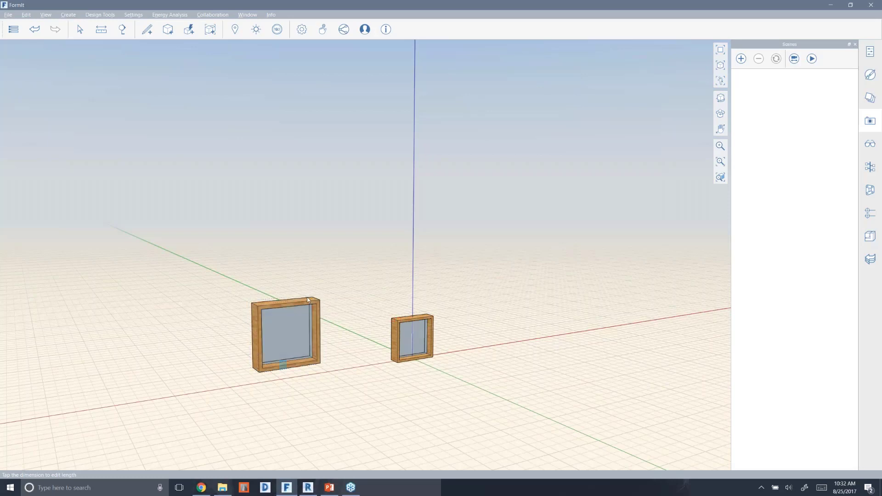
left_click(302, 300)
key("Delete")
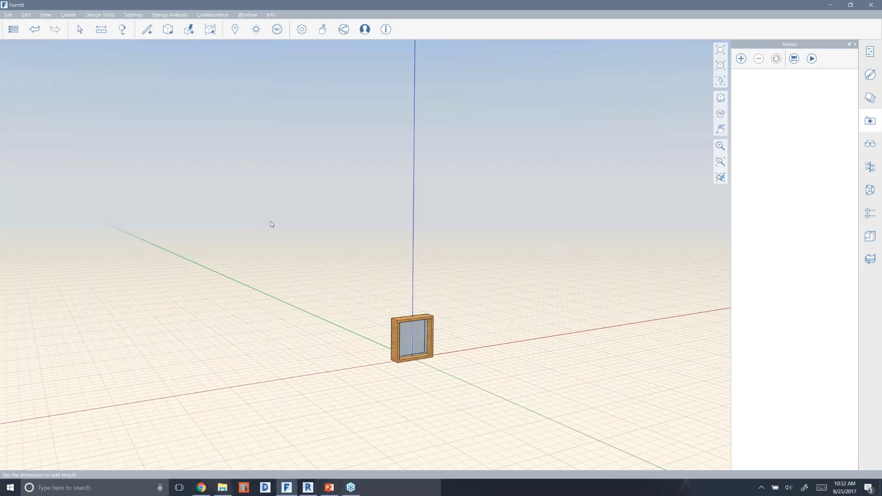
Step: Import the Box-Window AXM file from the FormItFriday folder as a 3D model
left_click(13, 29)
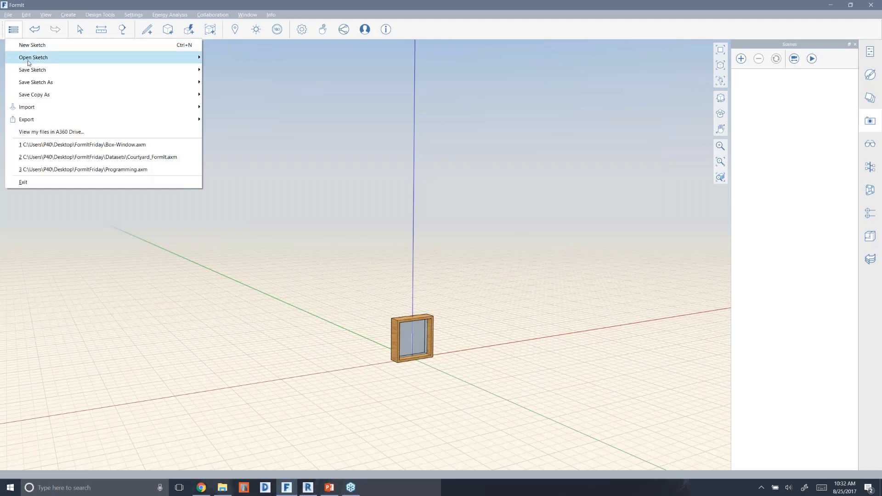
mouse_move(46, 107)
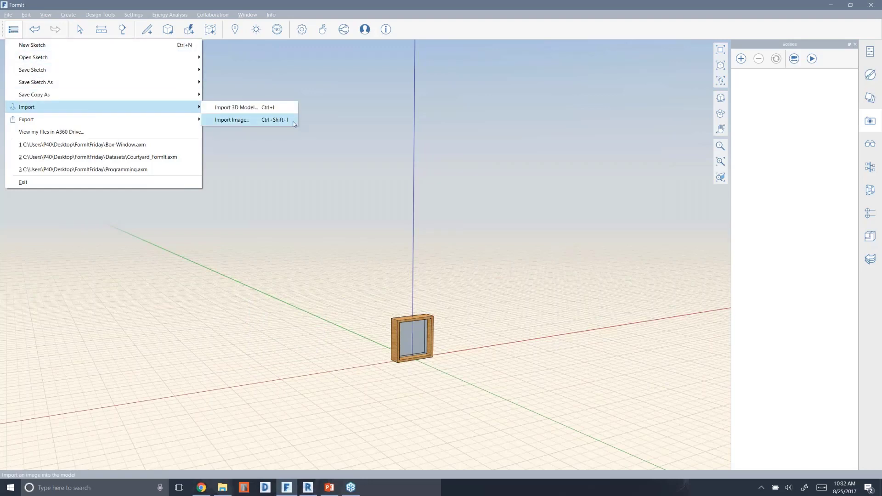
left_click(233, 107)
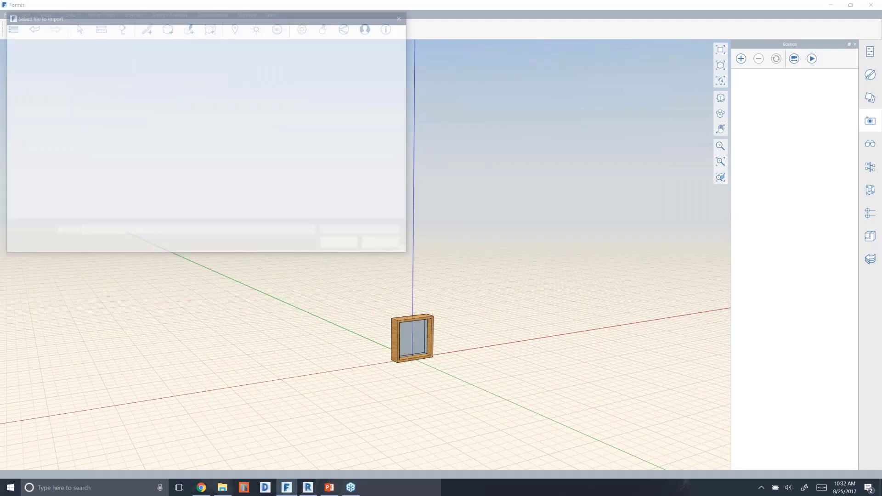
left_click(225, 89)
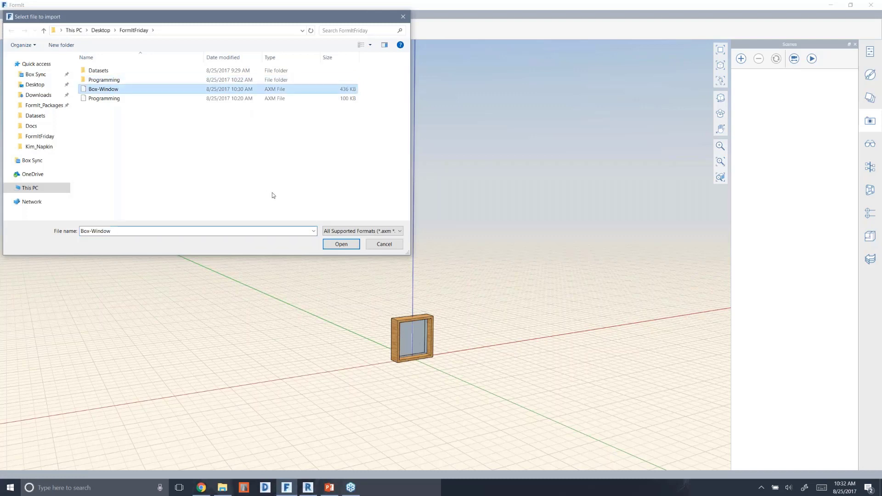
left_click(349, 242)
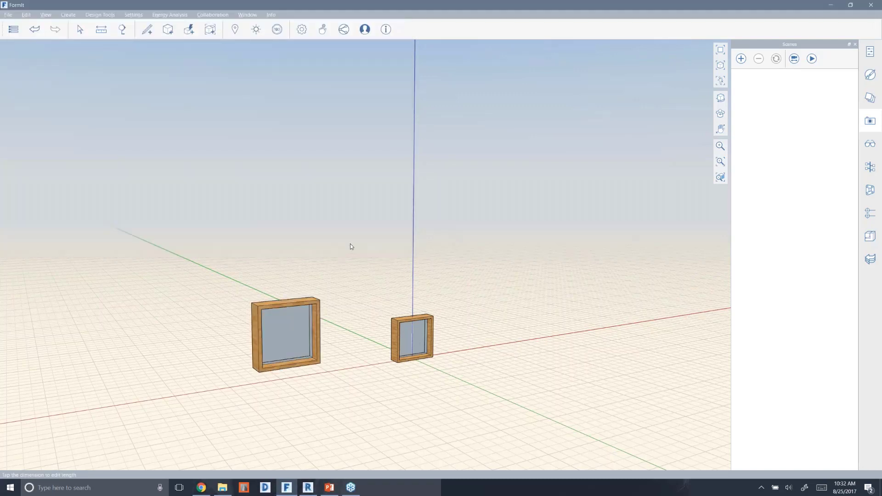
Step: Delete the imported Box-Window, keeping the pasted window at the origin
right_click_drag(350, 245, 329, 278)
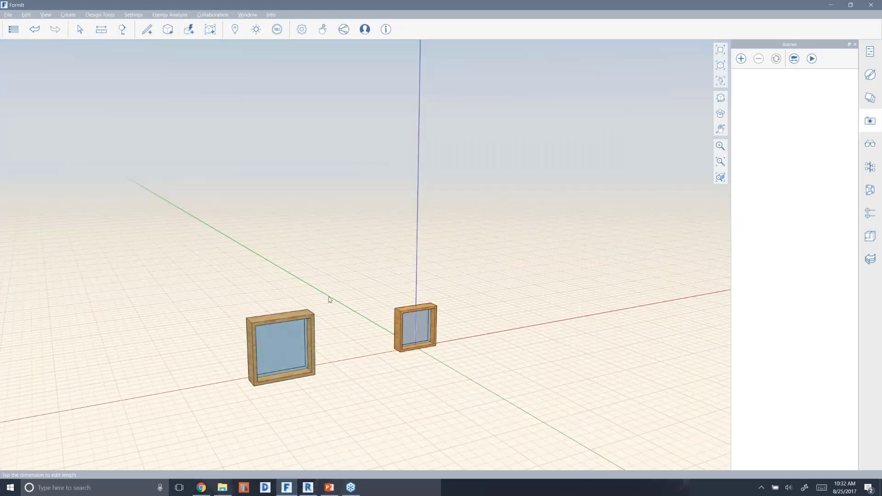
left_click(312, 317)
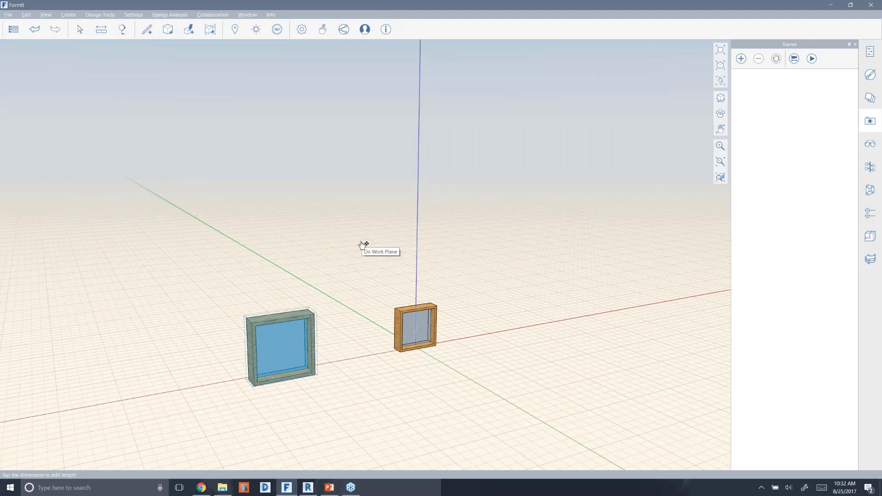
key("Delete")
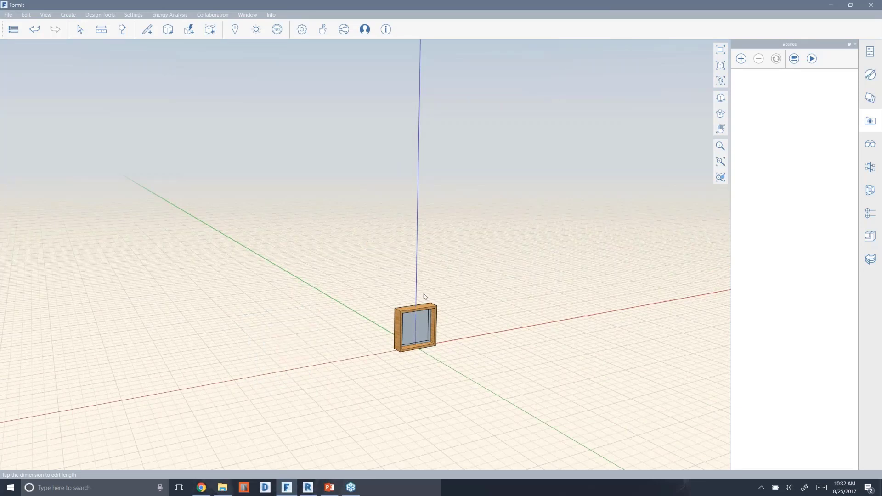
Step: Open the window group at the origin for editing
right_click_drag(439, 311, 427, 327)
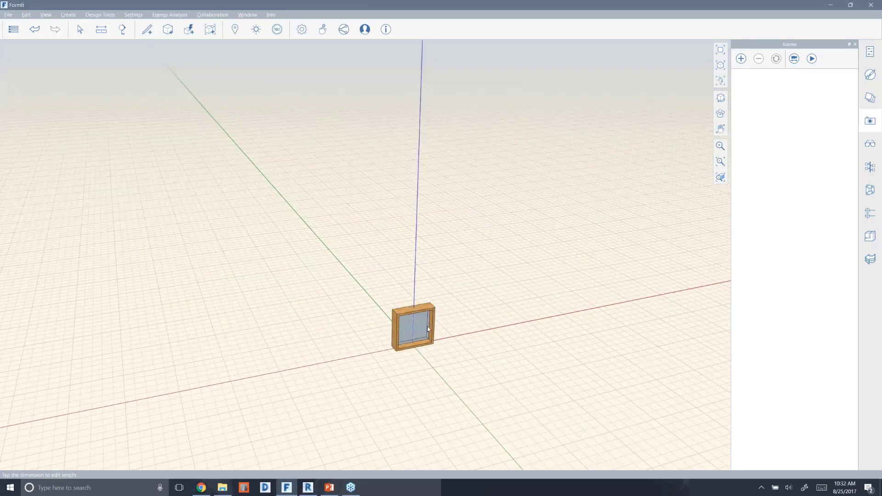
scroll(429, 348, "up", 5)
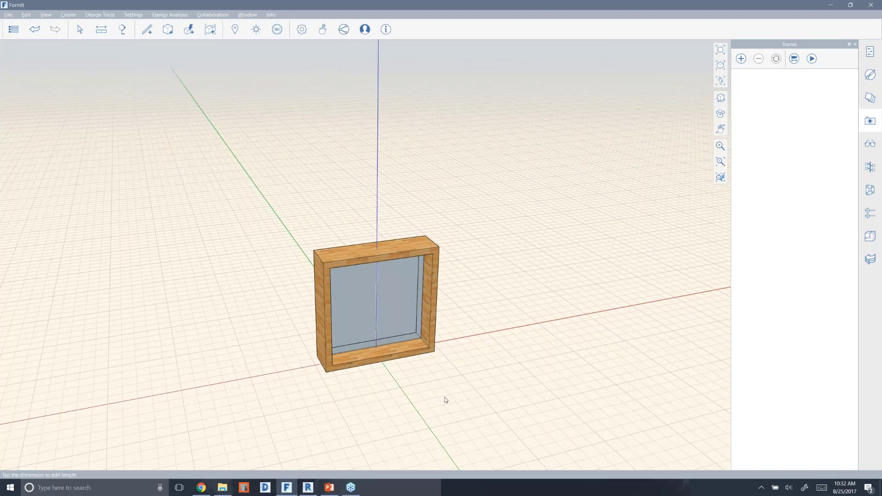
scroll(441, 402, "up", 1)
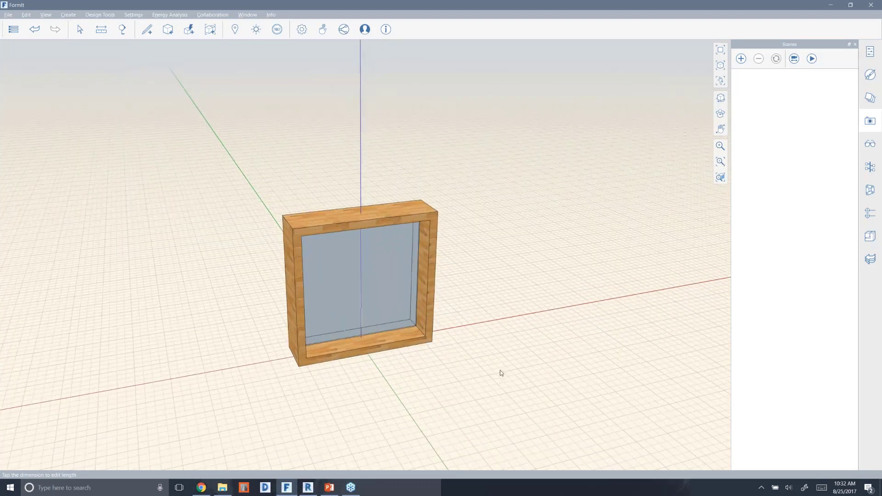
scroll(500, 370, "up", 2)
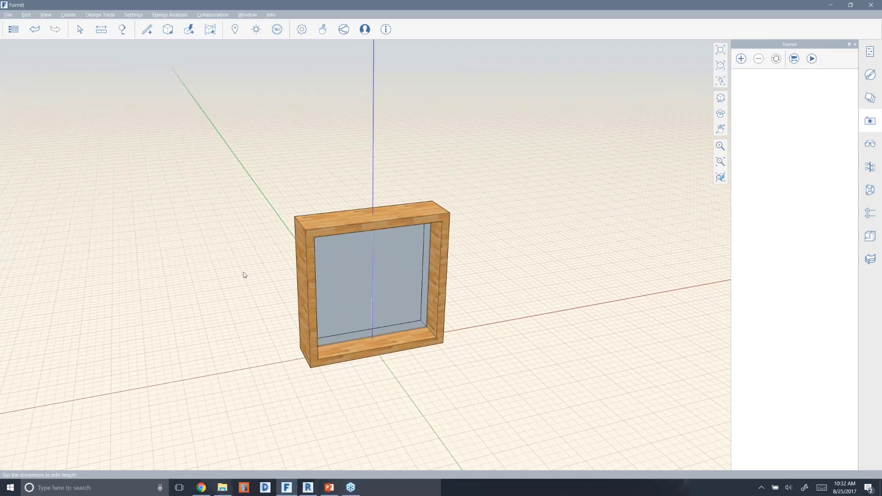
left_click(398, 341)
left_click(434, 406)
double_click(426, 215)
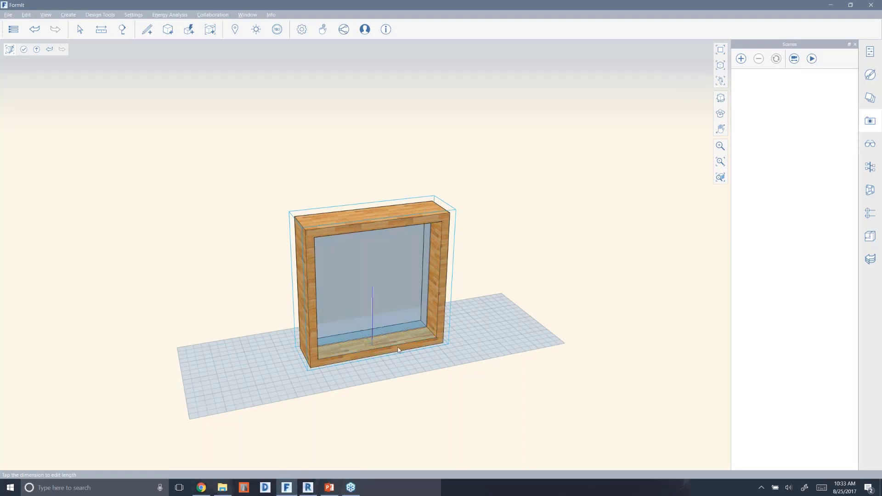
Step: Set the axes of the window group and move their origin to the frame's lower front left corner
right_click_drag(397, 350, 394, 342)
scroll(370, 345, "up", 6)
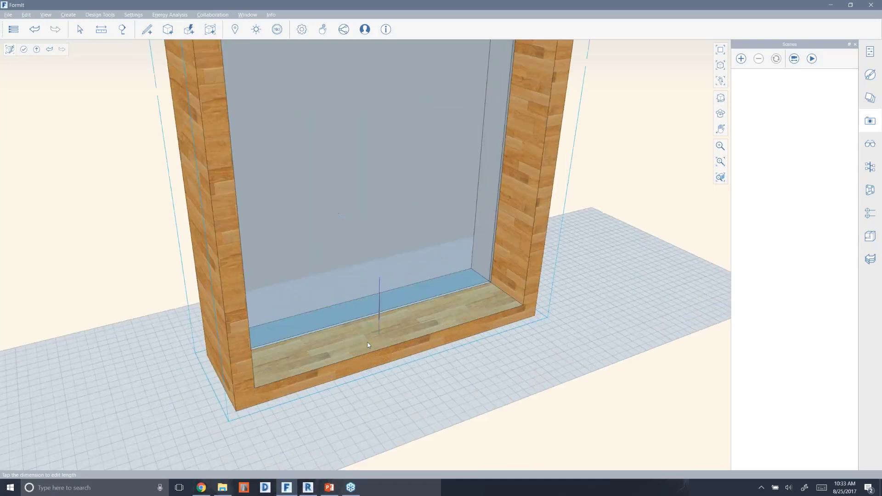
right_click(611, 265)
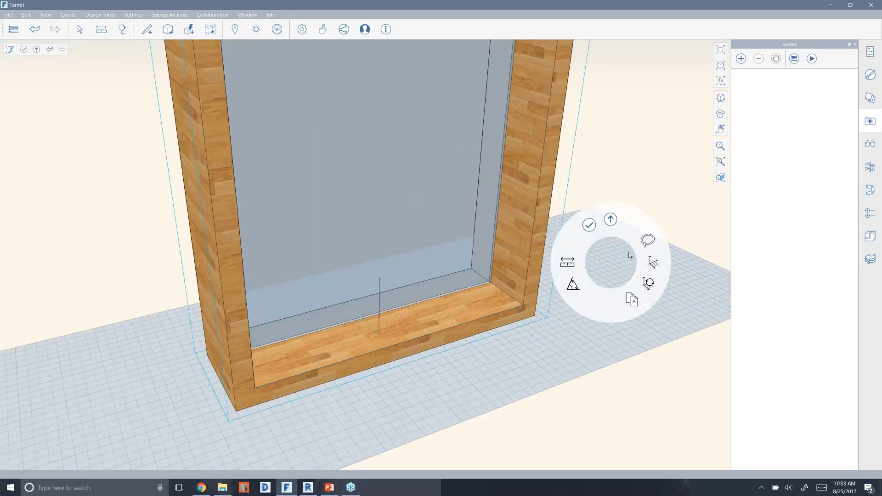
left_click(654, 268)
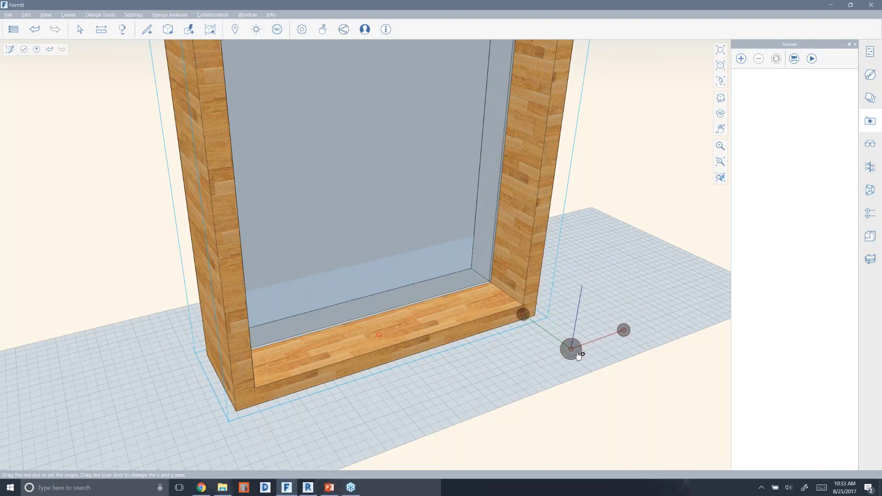
middle_click_drag(516, 370, 586, 362)
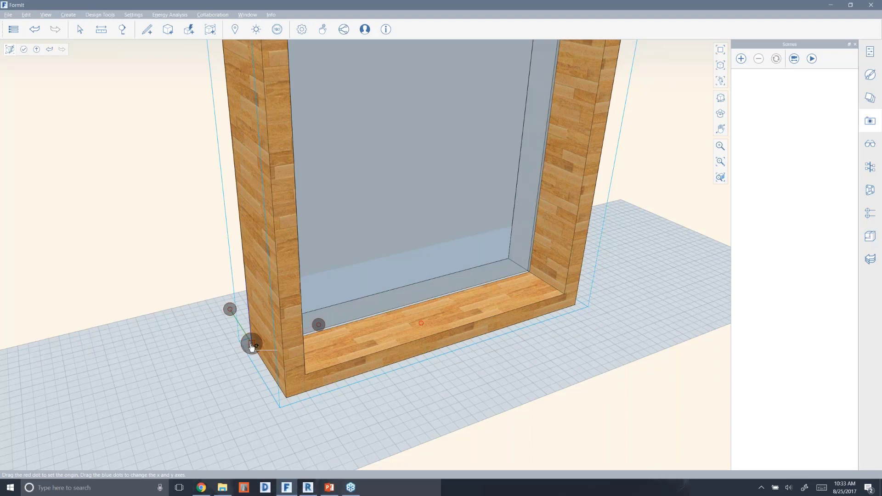
left_click_drag(252, 345, 287, 400)
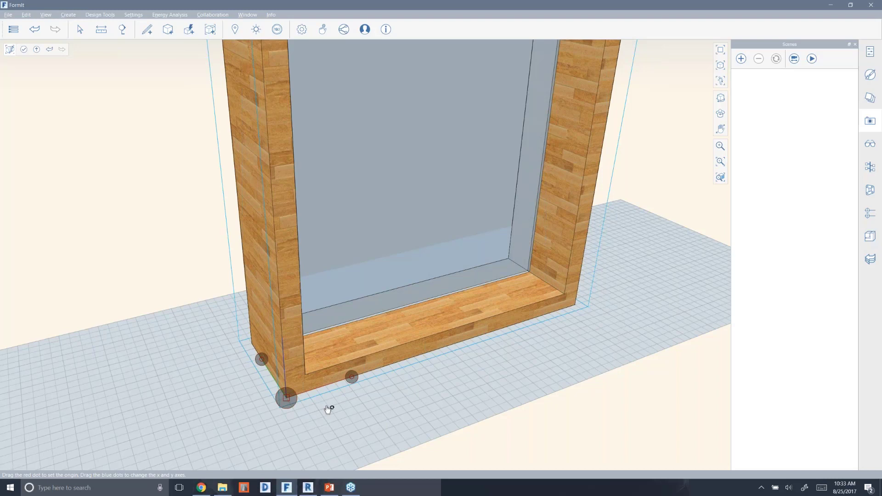
Step: Move the origin of the window group's axes to the frame's lower back left corner and finish editing the group
left_click_drag(286, 397, 251, 347)
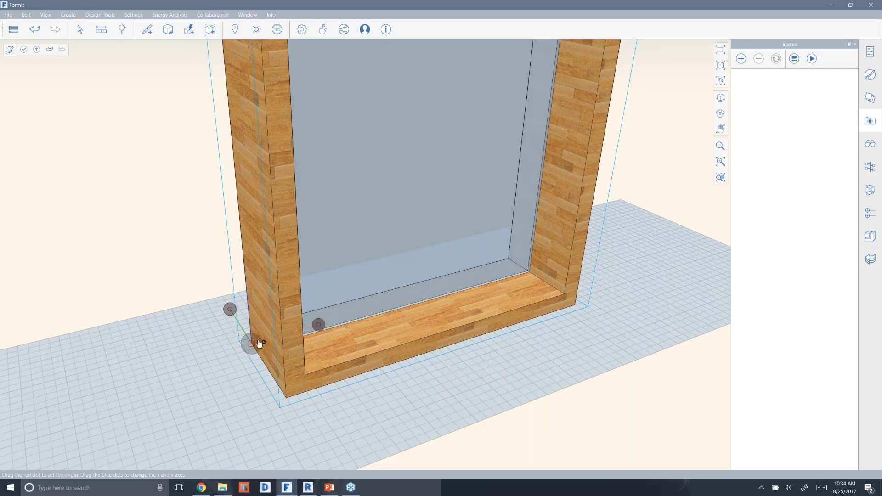
left_click(499, 447)
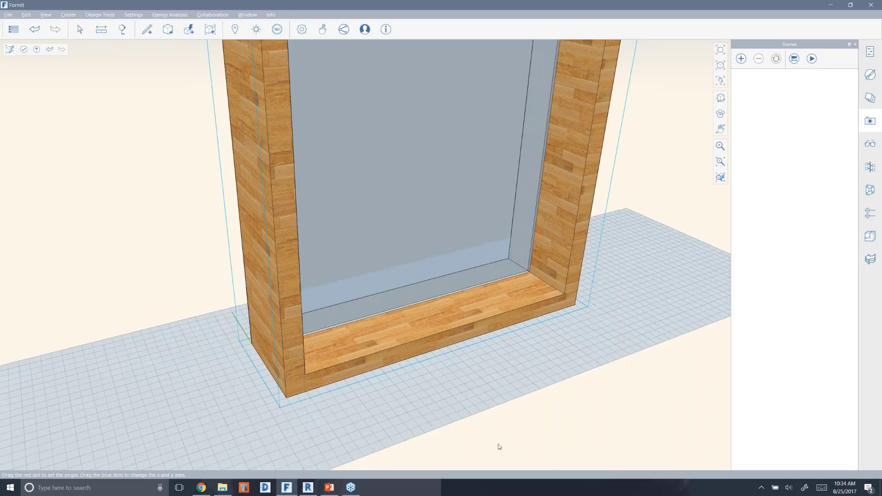
double_click(476, 409)
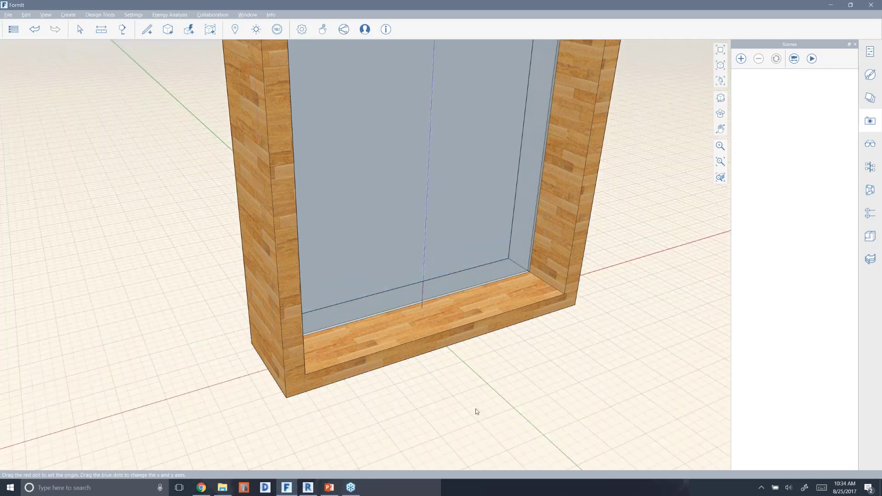
Step: Try pasting a copy of the window group to check which corner it is inserted from
scroll(413, 373, "down", 2)
scroll(411, 373, "down", 2)
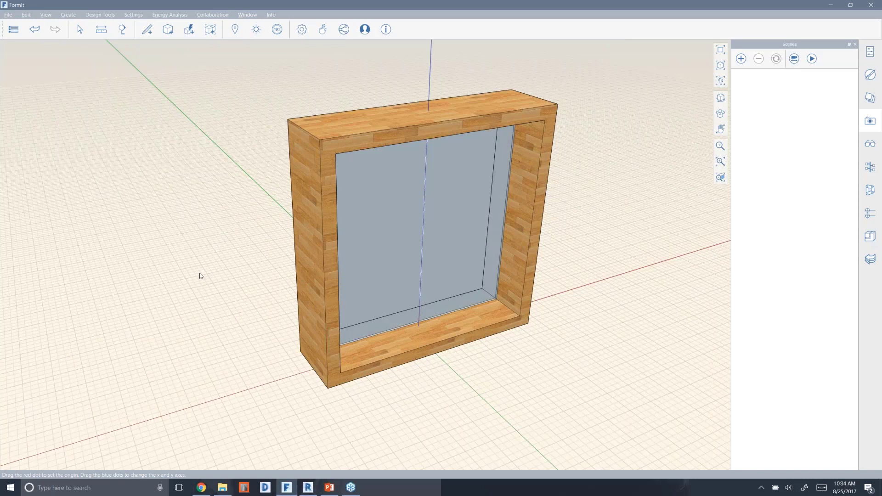
scroll(170, 268, "down", 2)
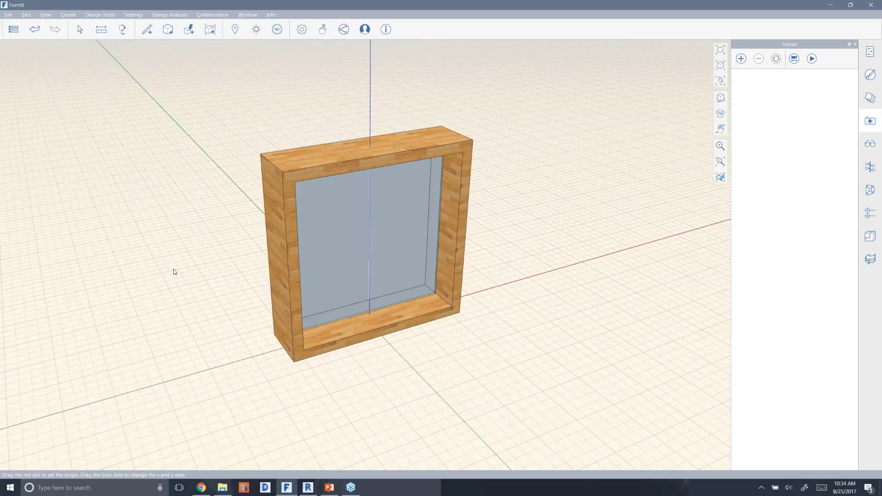
scroll(174, 272, "down", 1)
middle_click_drag(403, 335, 380, 338)
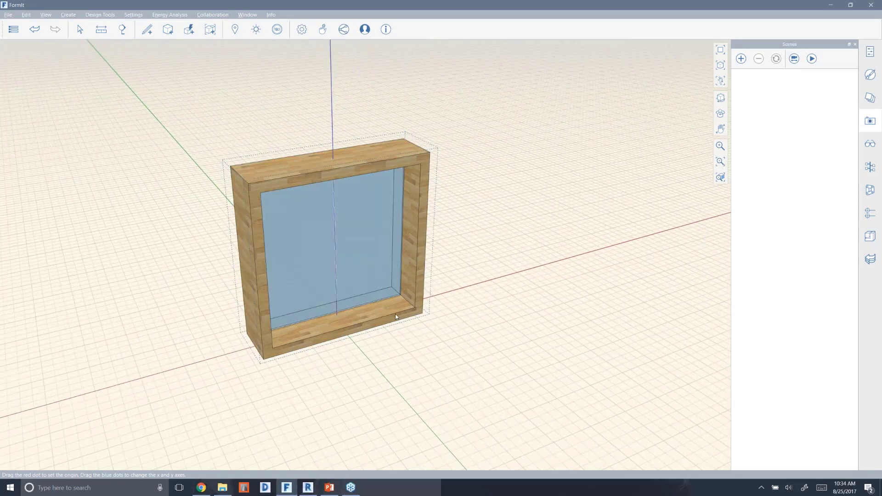
left_click(396, 315)
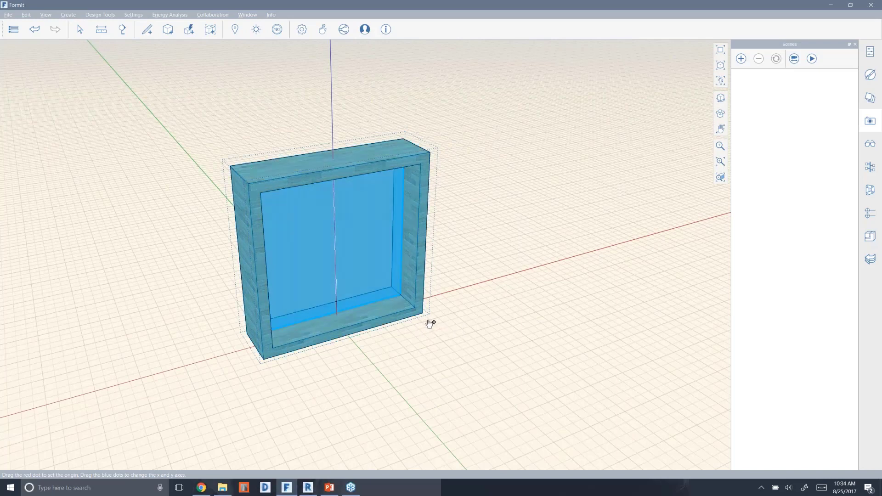
key("ctrl+v")
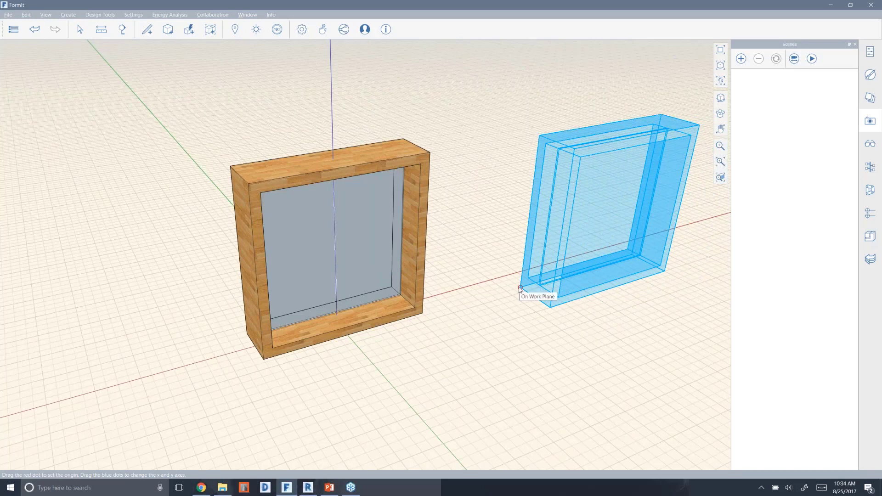
key("Escape")
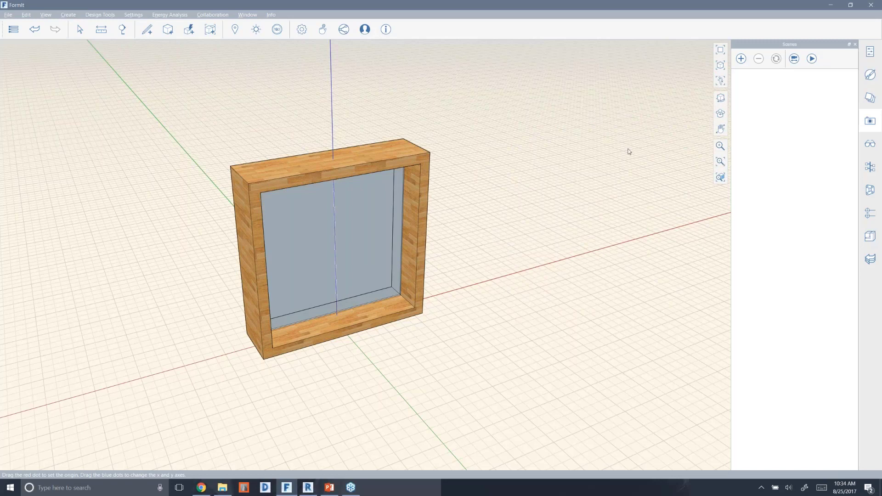
Step: Enable the Identify Watertight Issues and Identify Back Faces diagnostics, and briefly preview the group bounding boxes
left_click(872, 147)
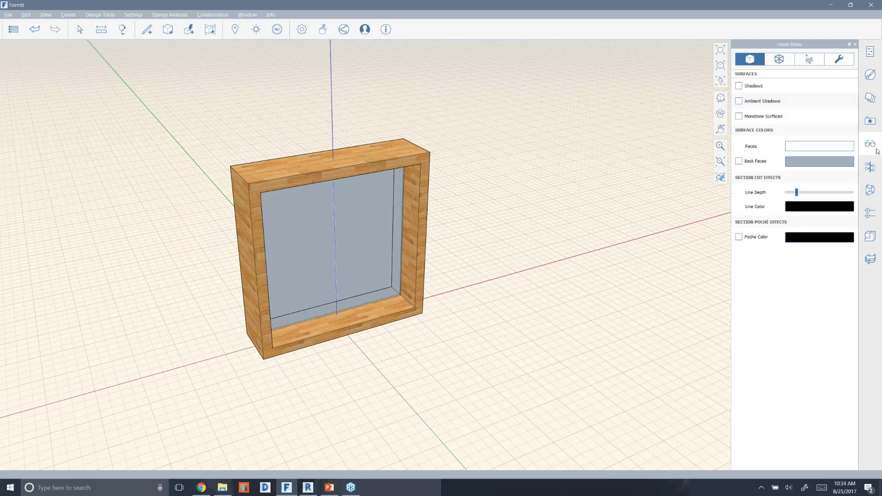
left_click(837, 64)
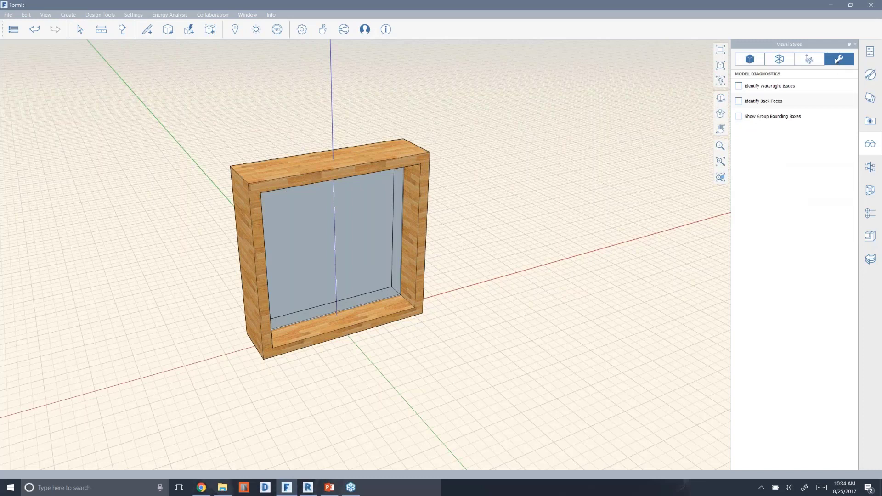
left_click(739, 86)
left_click(739, 101)
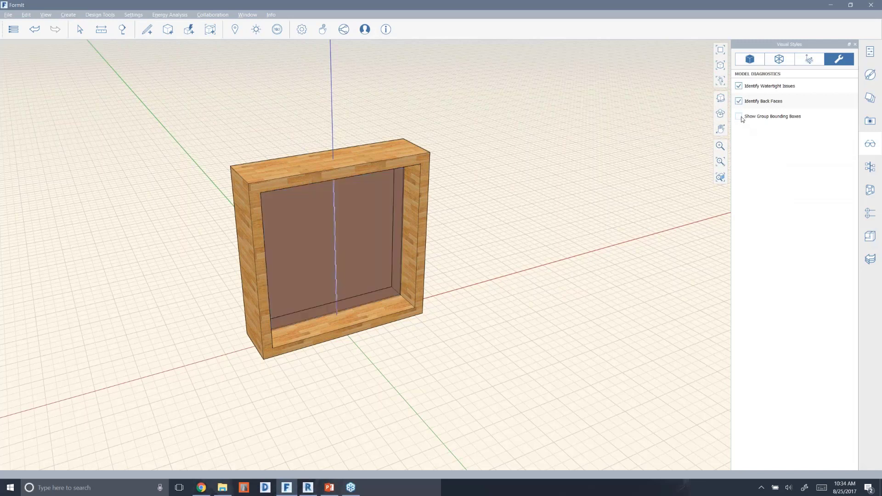
left_click(739, 117)
left_click(739, 117)
Step: Draw a closed triangle on the ground from the window's lower front right corner, with sides of about 4', 2'-5" and 4'-10 1/4"
key("l")
left_click(423, 314)
left_click(483, 295)
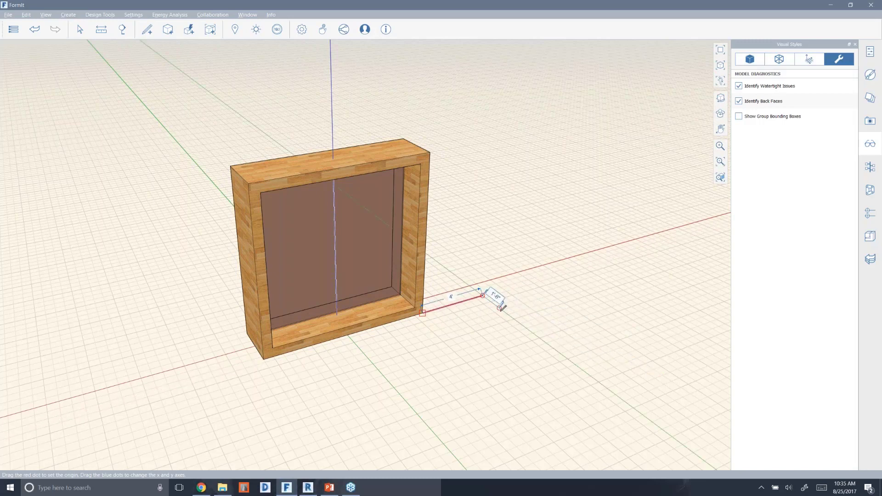
left_click(514, 319)
left_click(423, 314)
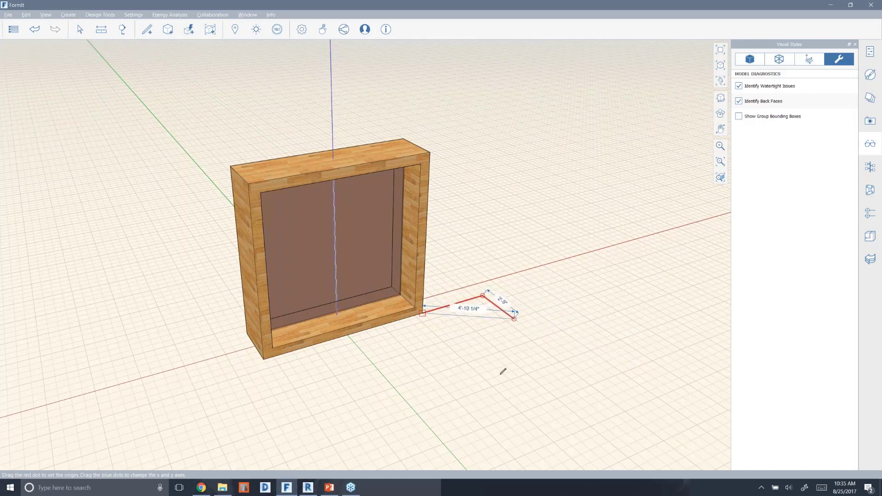
key("Escape")
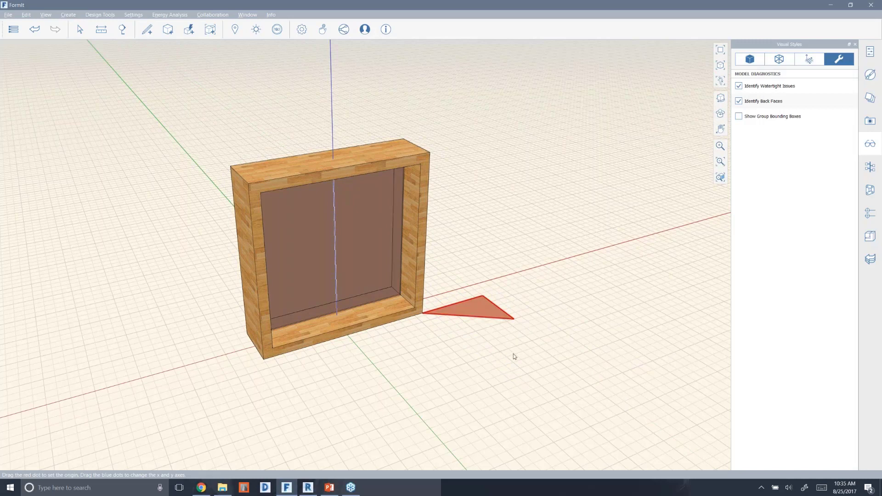
mouse_move(513, 356)
middle_mouse_down()
mouse_move(569, 350)
mouse_move(604, 323)
mouse_move(462, 341)
middle_mouse_up()
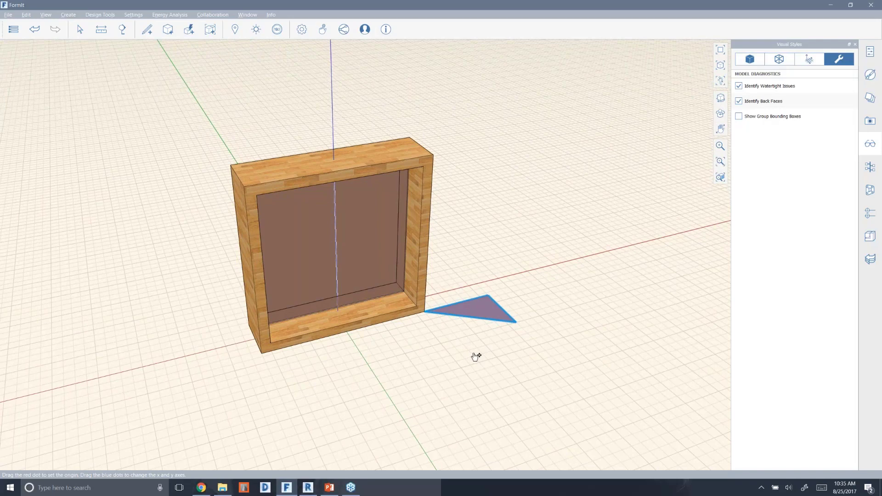
Step: Delete the loose triangular face on the ground beside the box window
key("Delete")
middle_click_drag(453, 301, 515, 315)
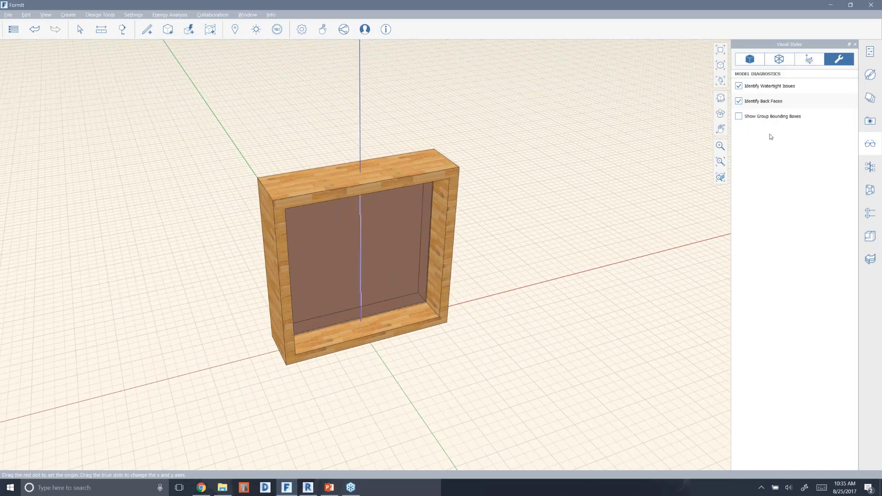
Step: Turn off the watertight and back-face diagnostics and turn on shadows in the visual styles
left_click(739, 102)
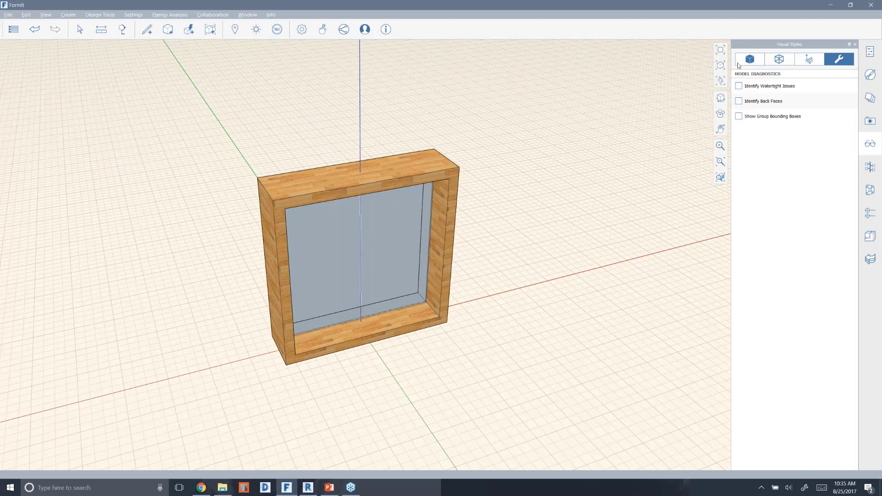
left_click(750, 59)
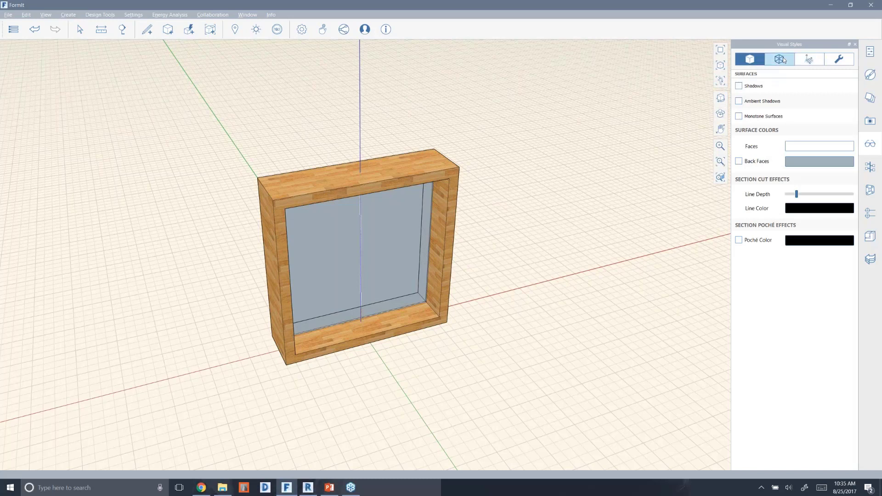
left_click(739, 87)
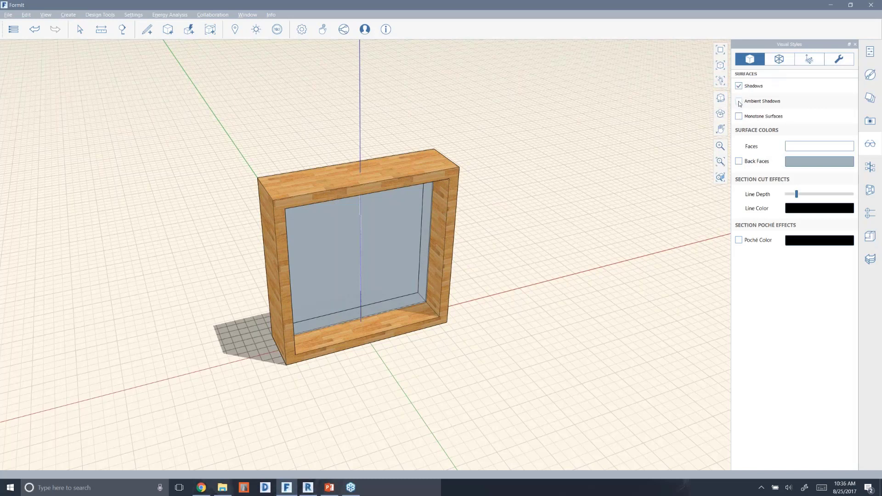
Step: Preview the Ambient Shadows and Monotone Surfaces styles, switching each one off again
left_click(740, 102)
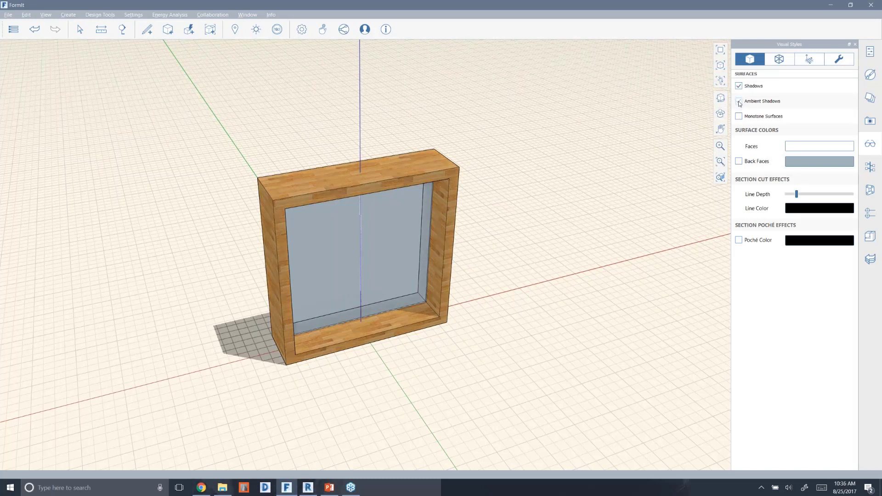
left_click(739, 102)
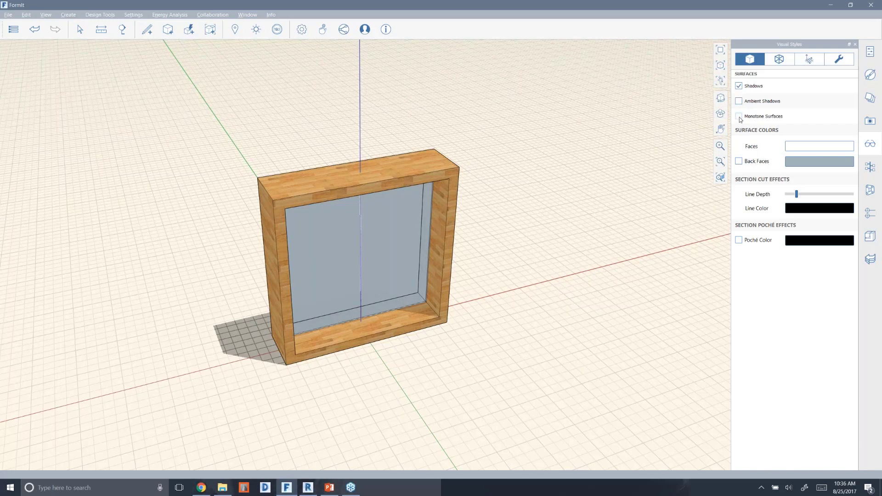
left_click(739, 117)
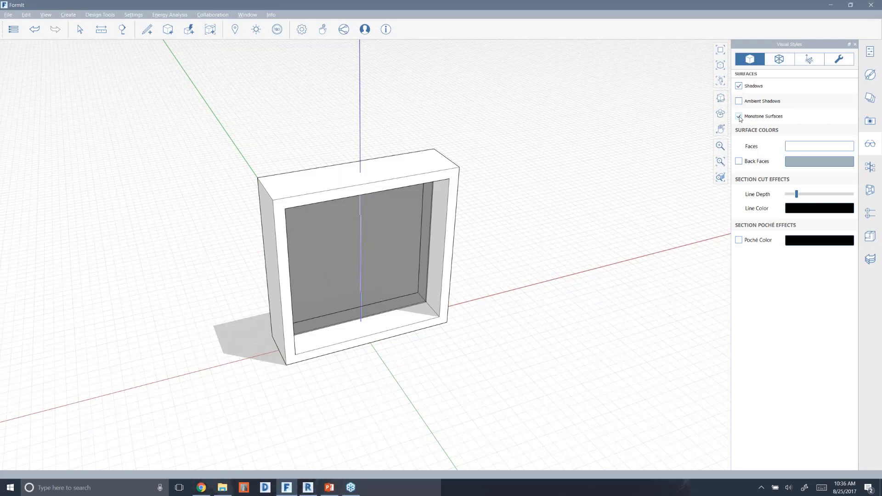
left_click(739, 117)
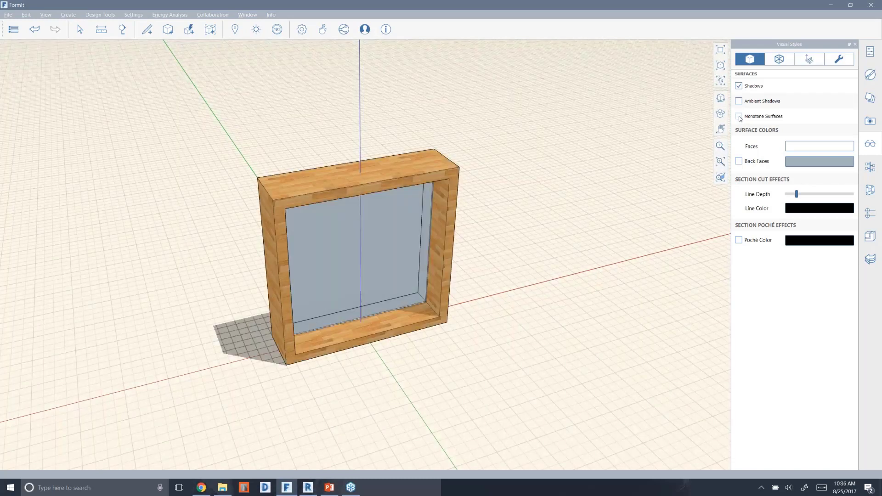
left_click(739, 116)
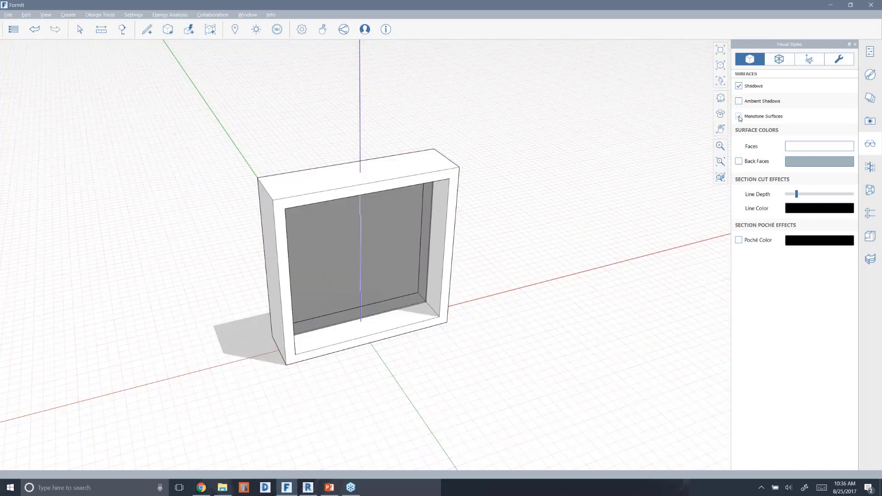
left_click(739, 116)
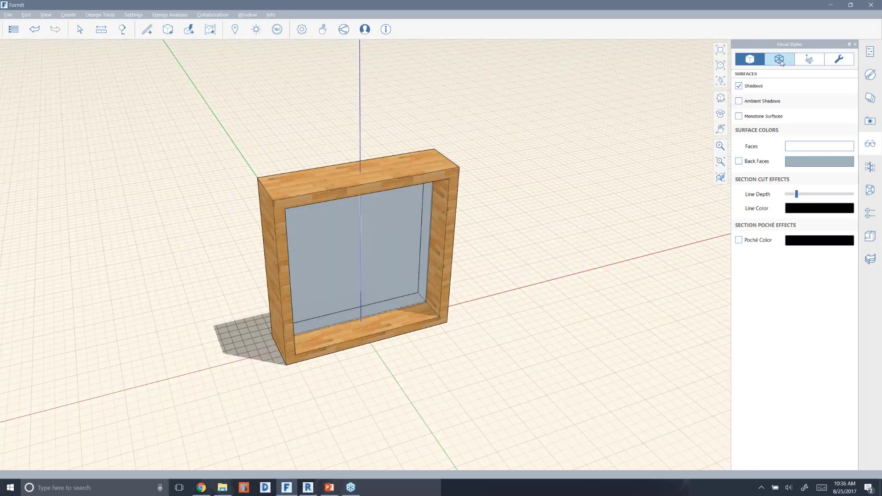
Step: Toggle the model's edge display off and on, and set the edge contrast to 30%
left_click(779, 58)
left_click(739, 87)
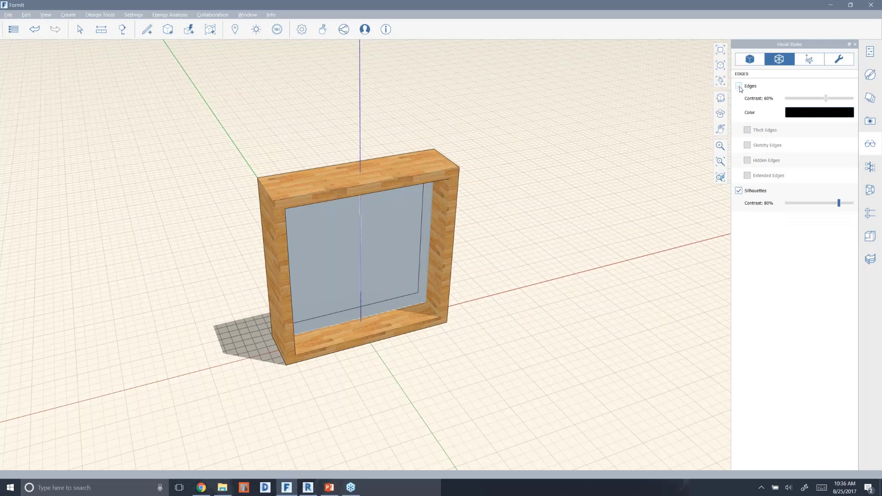
left_click(740, 87)
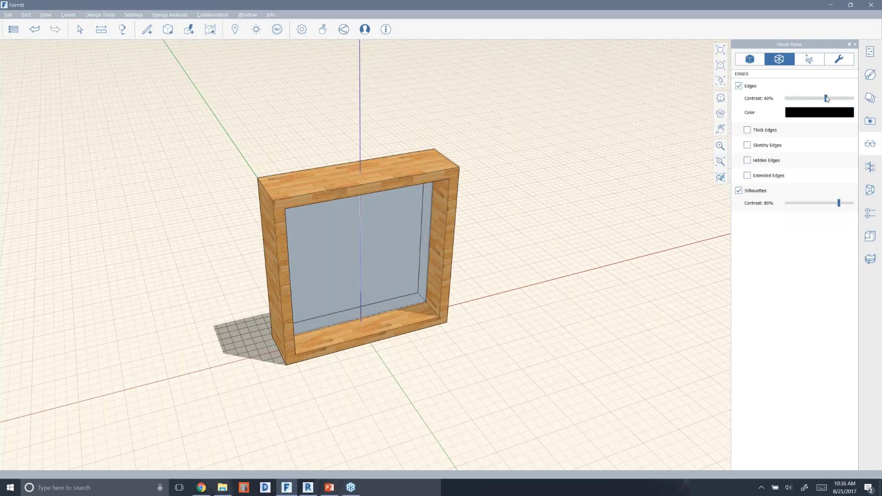
left_click_drag(825, 98, 807, 101)
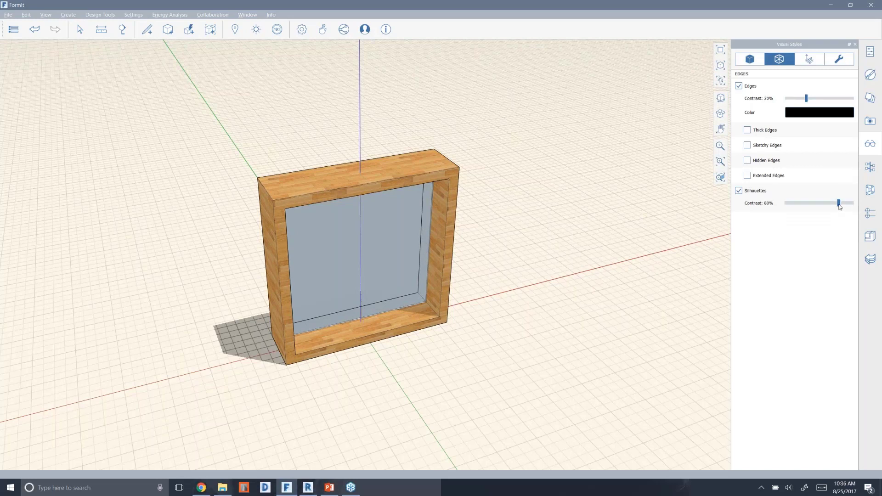
Step: Preview thick edges on the model and set the silhouette contrast to 22%
left_click_drag(839, 202, 852, 203)
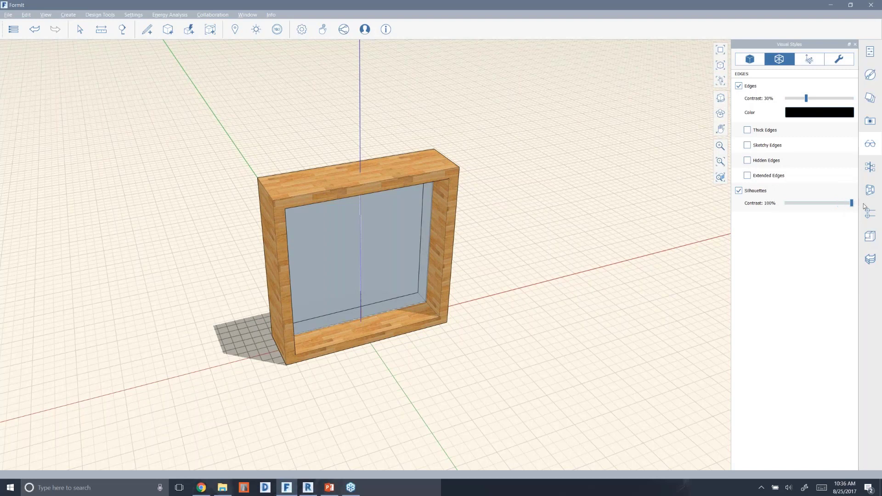
left_click(747, 131)
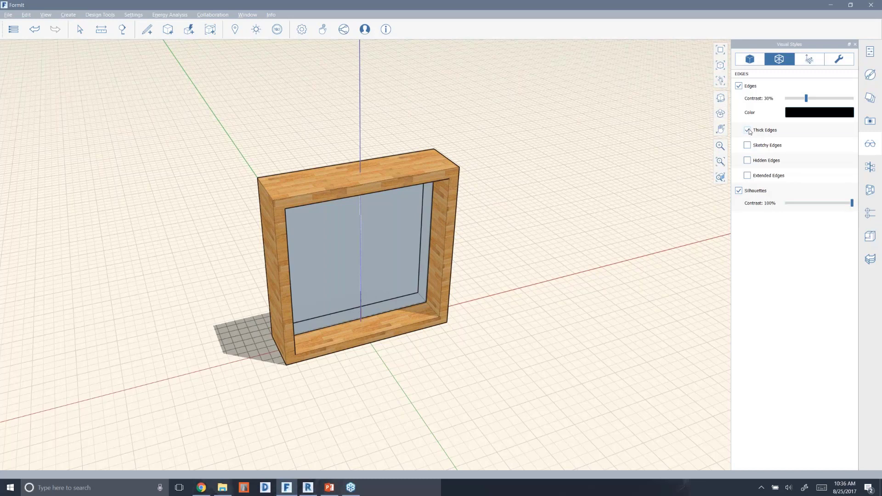
left_click(749, 131)
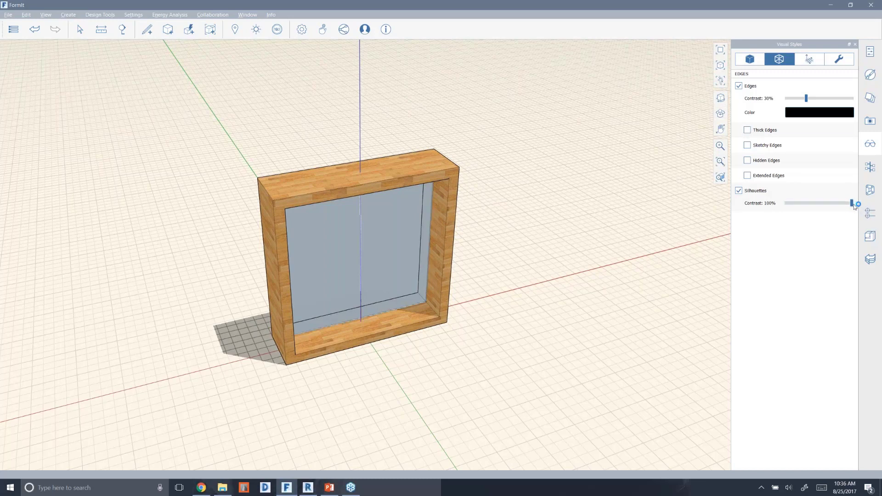
left_click_drag(852, 203, 802, 205)
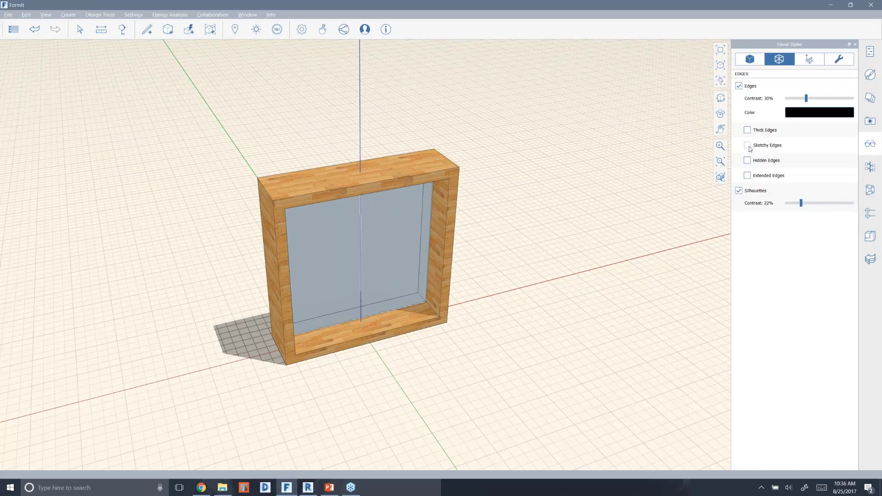
Step: Try the Extended Edges option and toggle the silhouettes off and on
left_click(747, 178)
left_click(740, 191)
left_click(739, 190)
Step: Hide the grid, axes and levels in the environment display, keeping the ground plane on and the north arrow off
left_click(810, 61)
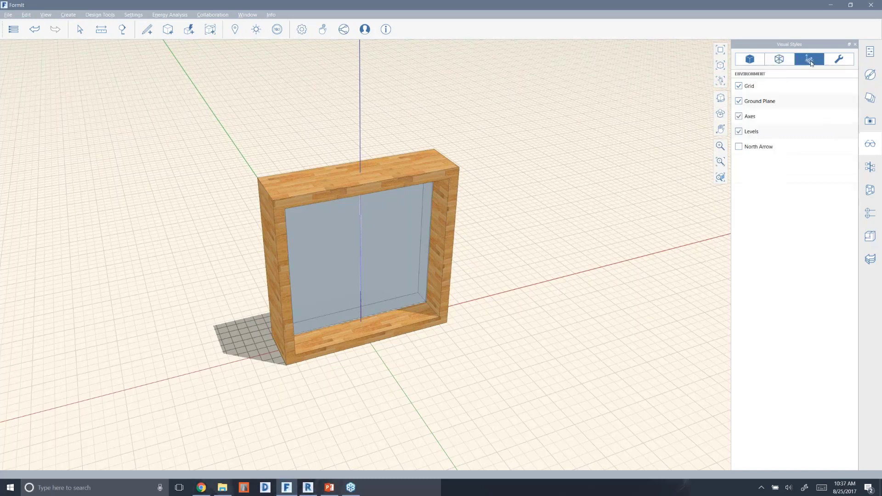
left_click(739, 87)
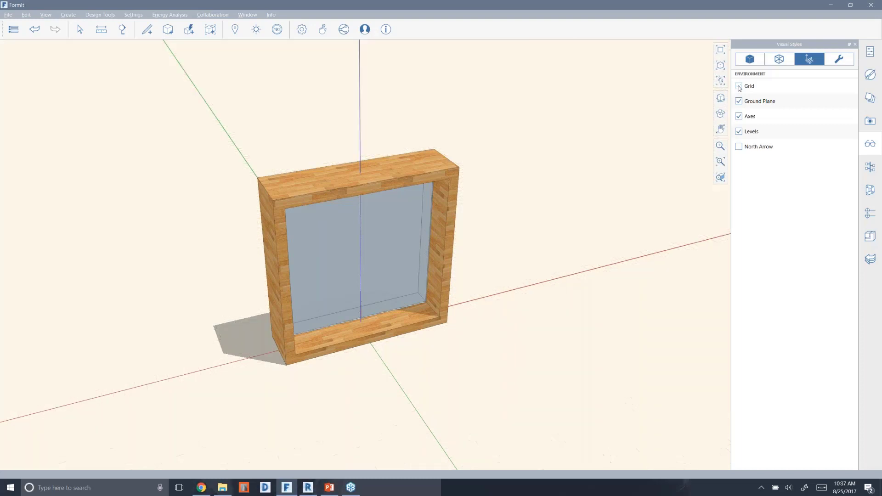
left_click(739, 118)
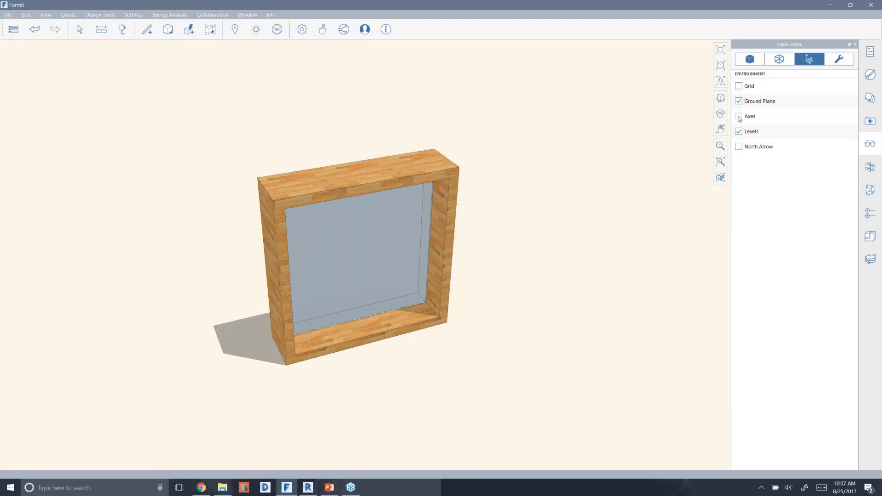
left_click(739, 147)
left_click(739, 147)
scroll(522, 259, "up", 3)
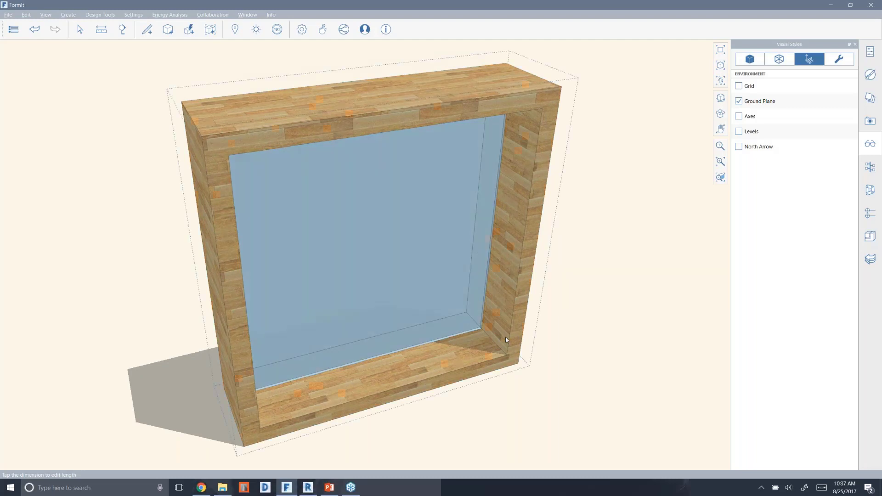
middle_click_drag(505, 337, 598, 366)
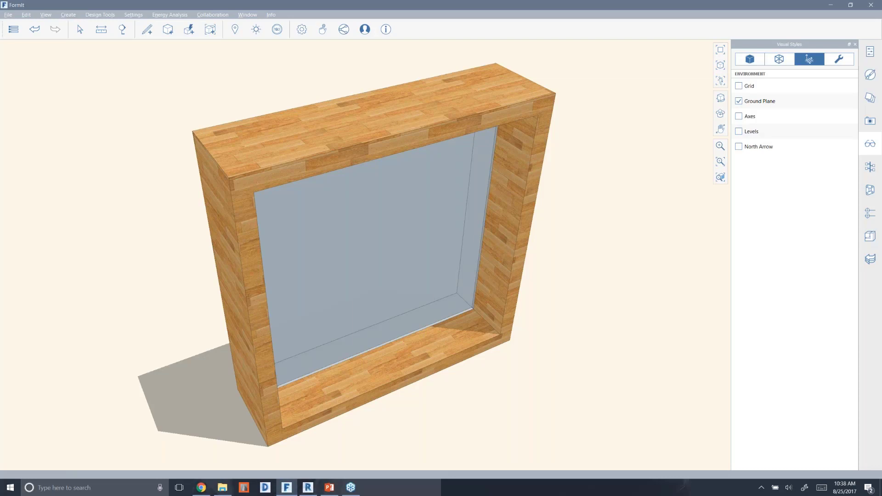
Step: Start saving the model and browse to the Windows folder inside FormItFriday, Datasets, FormItContent
key("ctrl+s")
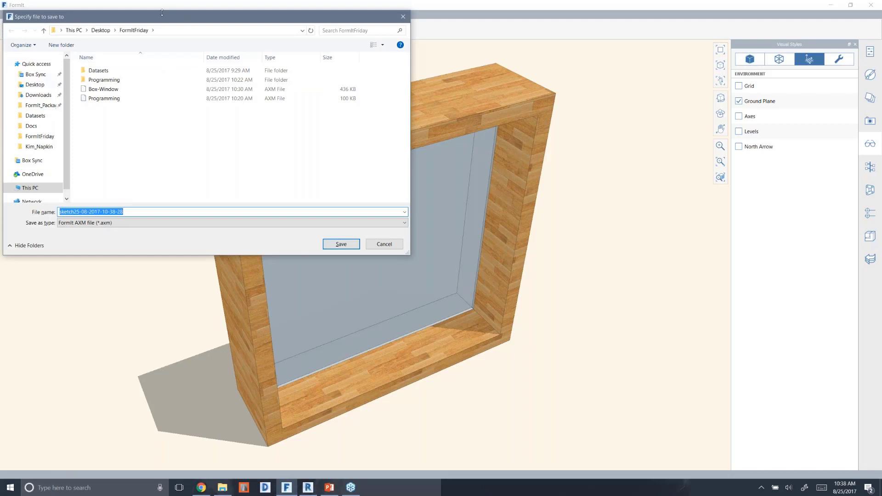
left_click_drag(162, 23, 174, 46)
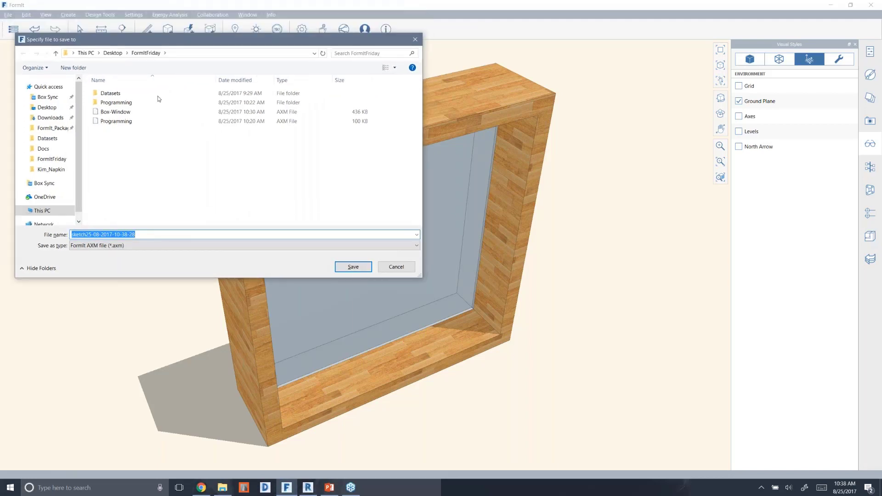
double_click(111, 93)
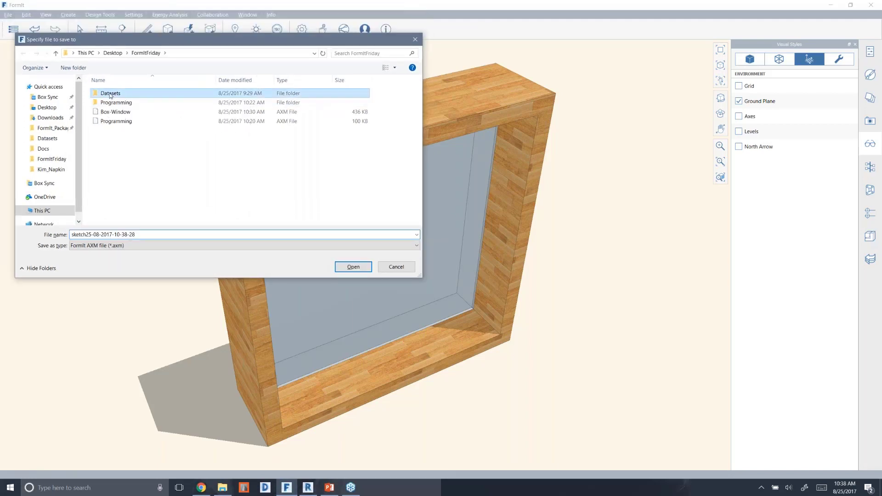
left_click(122, 95)
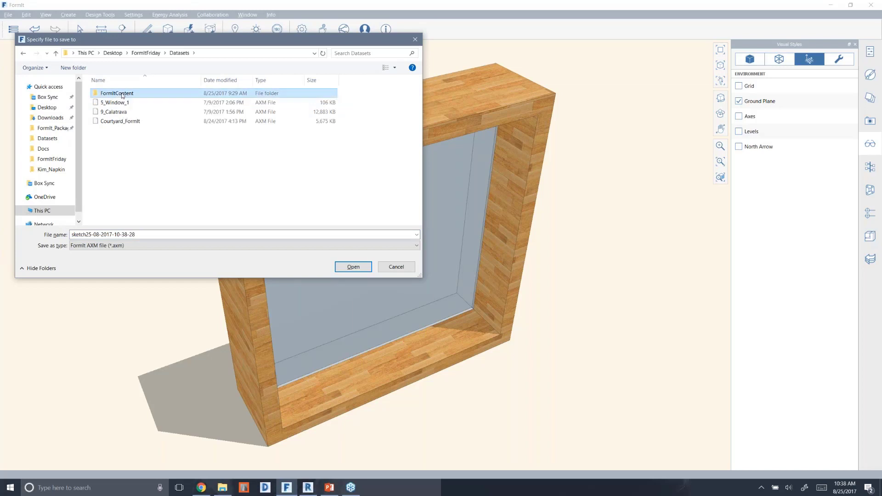
double_click(123, 95)
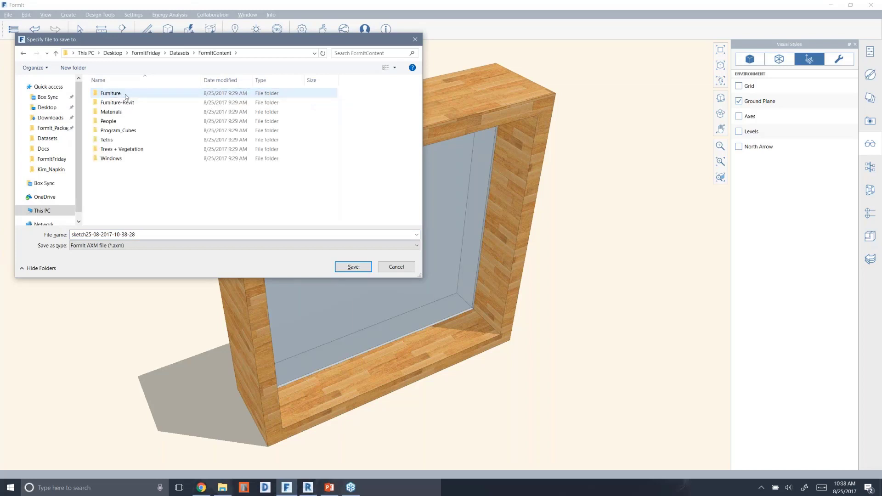
left_click(112, 159)
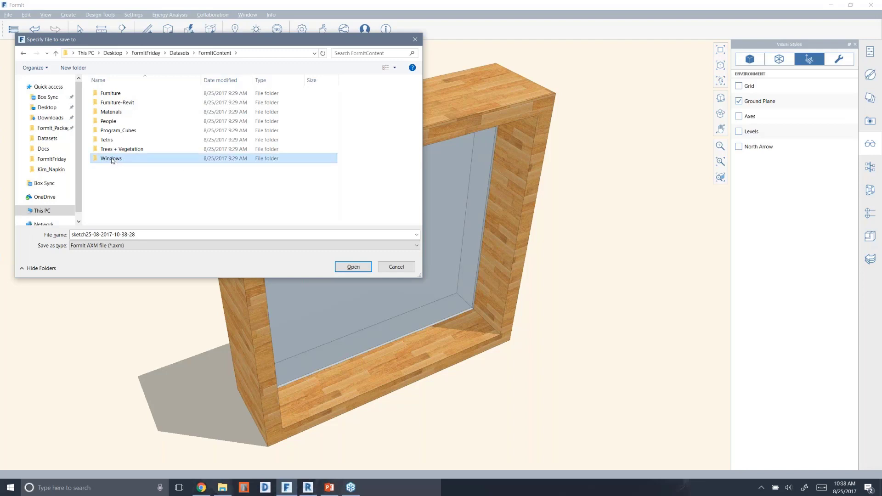
double_click(112, 159)
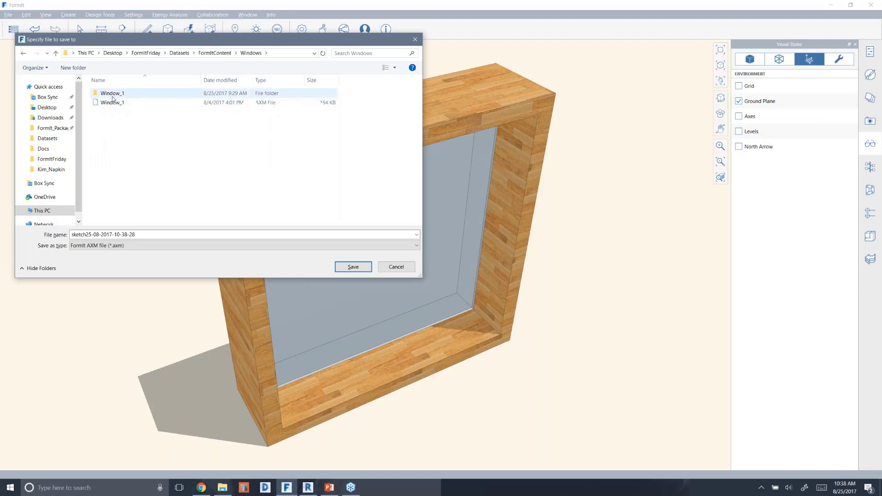
Step: Name the file Box Window and save it as a FormIt AXM file
left_click(162, 235)
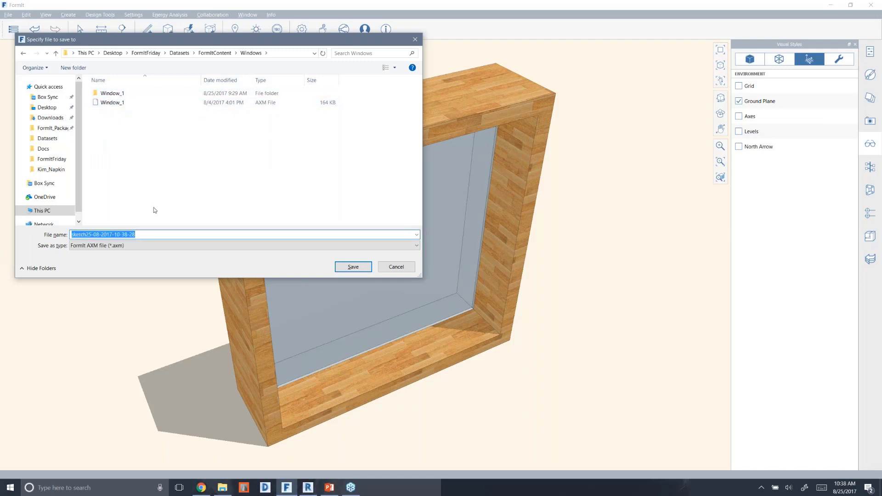
type("Box")
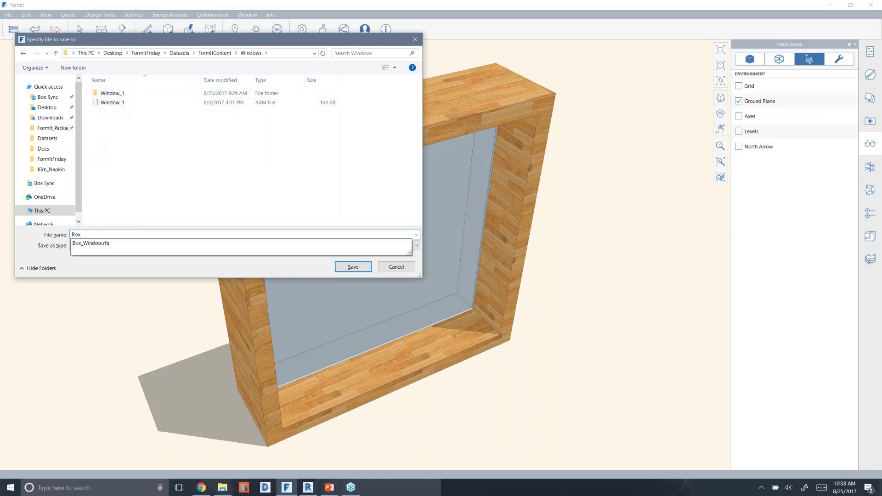
type(" Window")
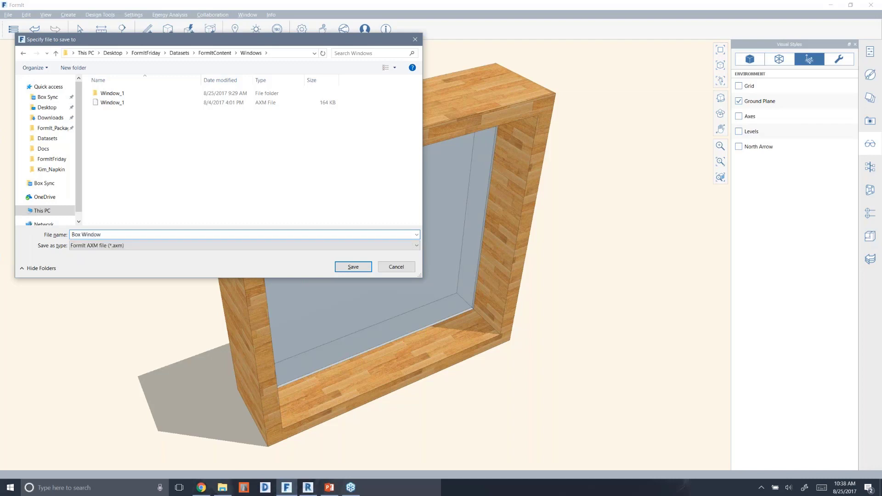
left_click(350, 267)
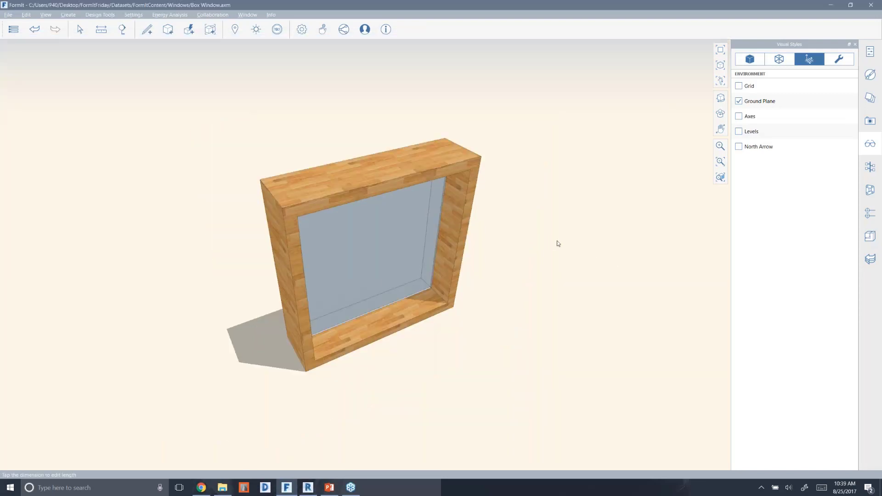
Step: Browse the Content Library to the Windows folder inside FormItContent
left_click(872, 238)
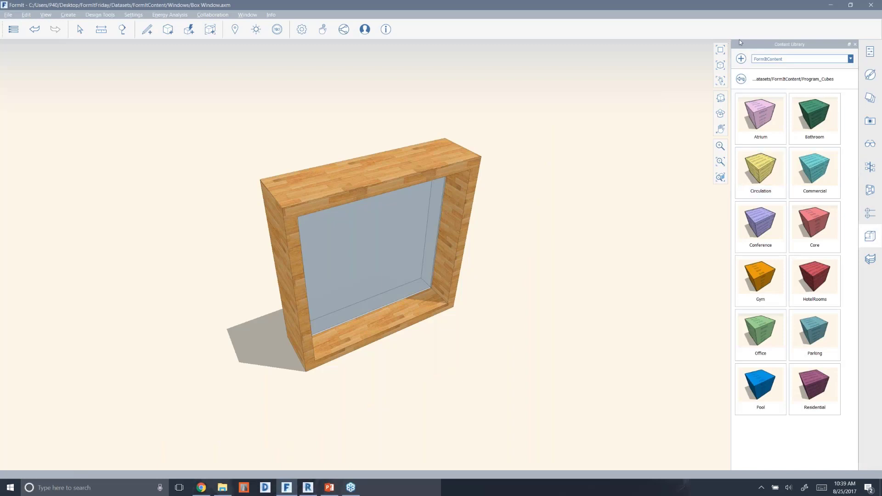
left_click(742, 81)
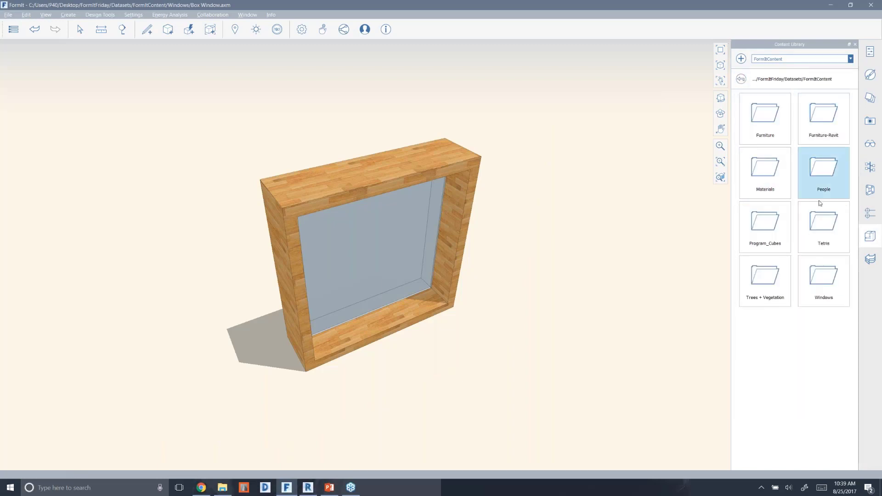
left_click(816, 282)
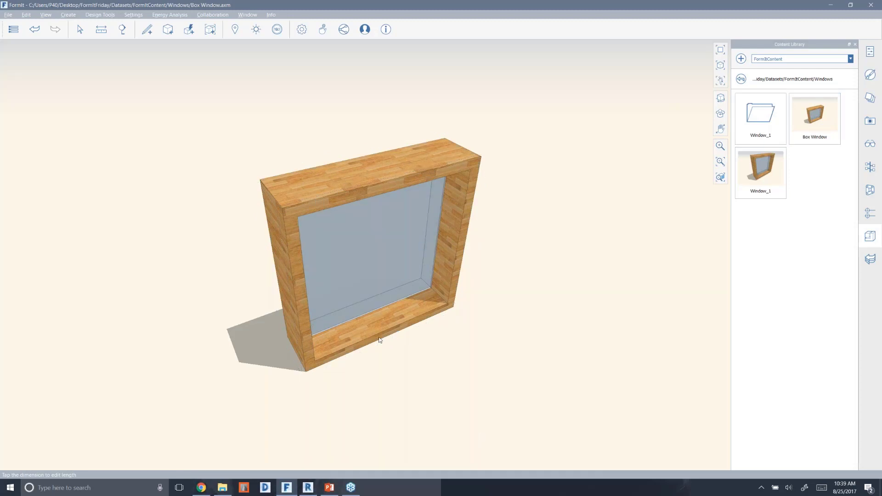
Step: Frame the box window larger in the view for its thumbnail and reload the Windows folder in the Content Library
scroll(351, 252, "up", 3)
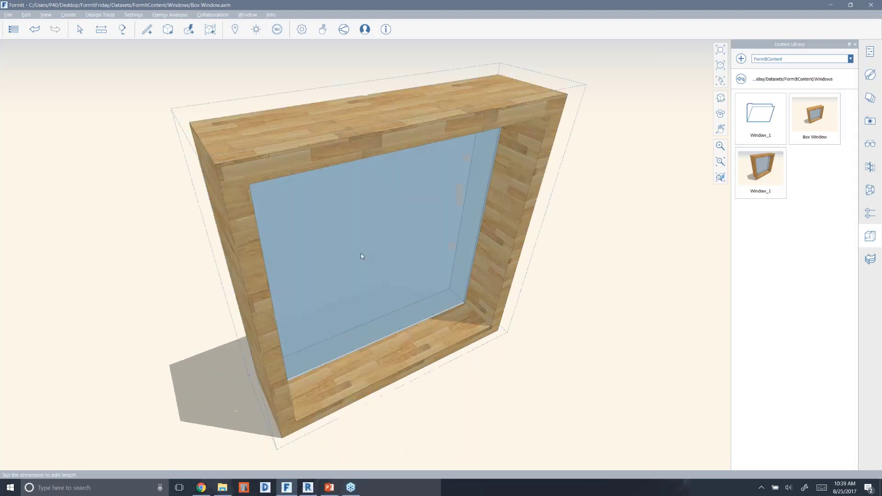
scroll(361, 256, "down", 1)
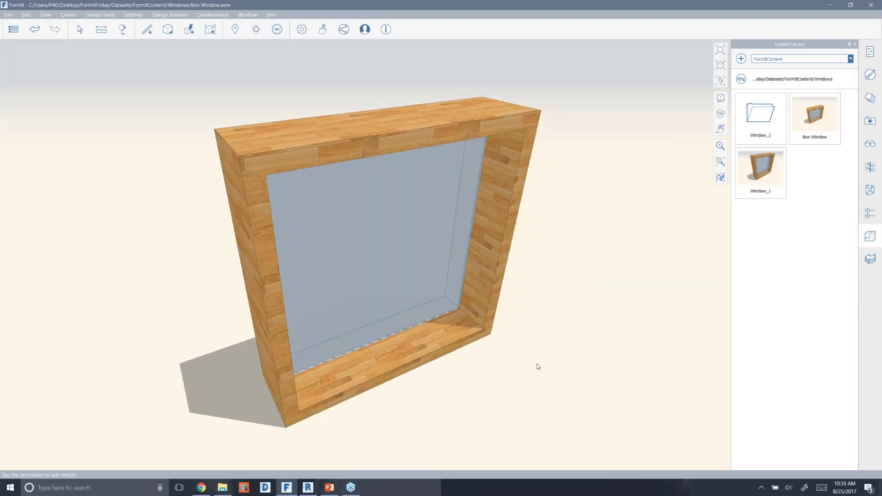
scroll(531, 372, "up", 2)
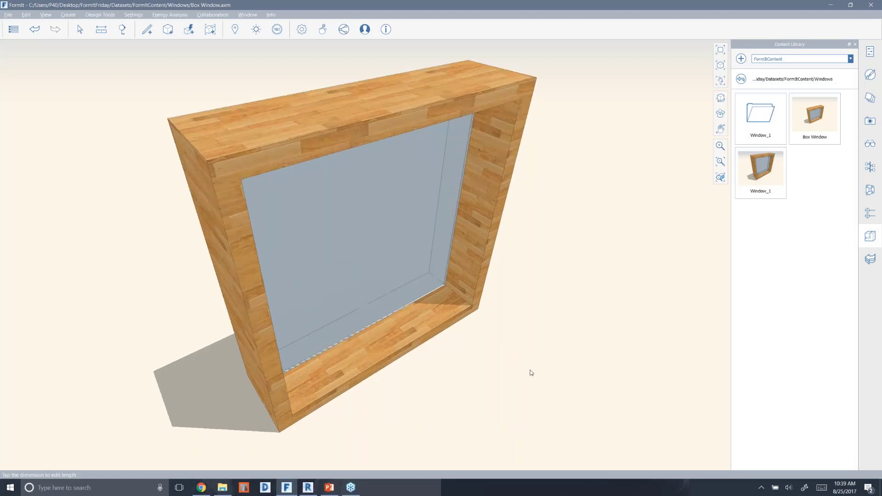
middle_click_drag(530, 368, 559, 373)
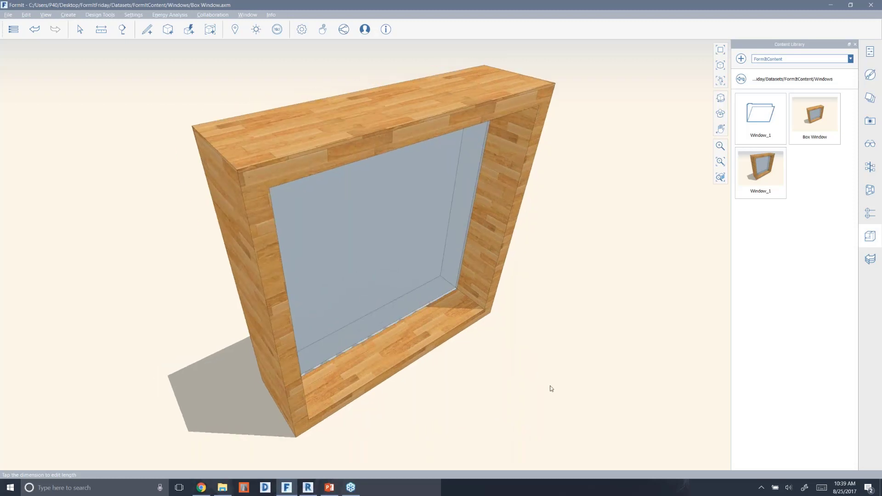
right_click_drag(550, 385, 546, 382)
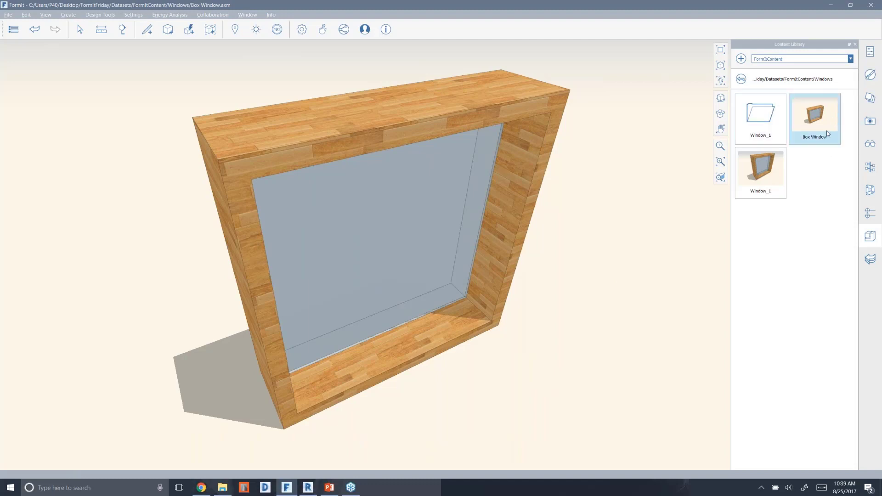
left_click(741, 80)
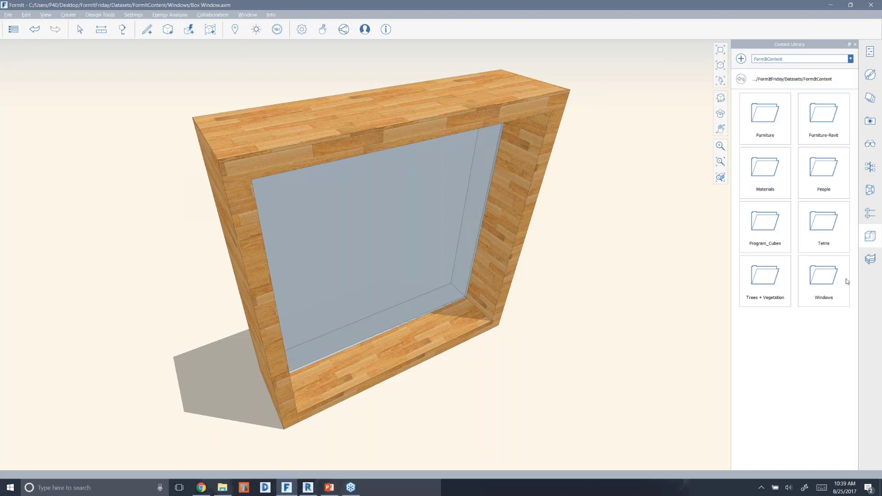
left_click(830, 279)
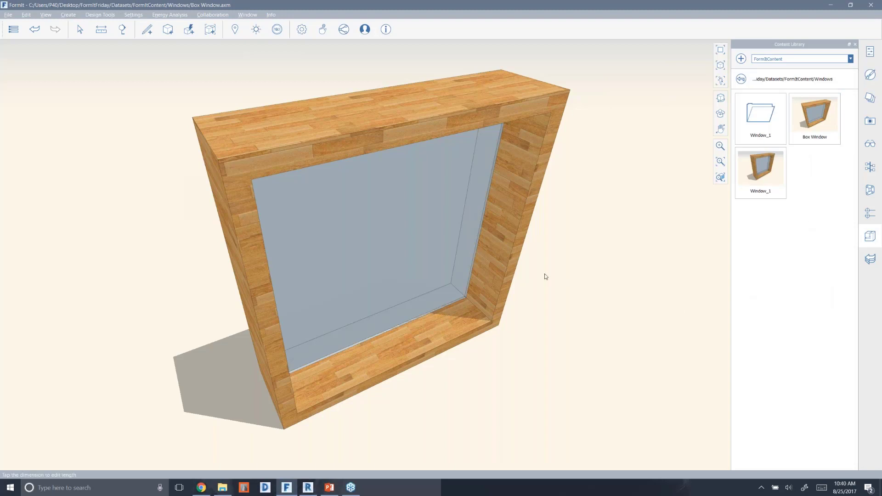
Step: Try to place a Box Window from the Content Library beside the existing window
scroll(551, 271, "down", 5)
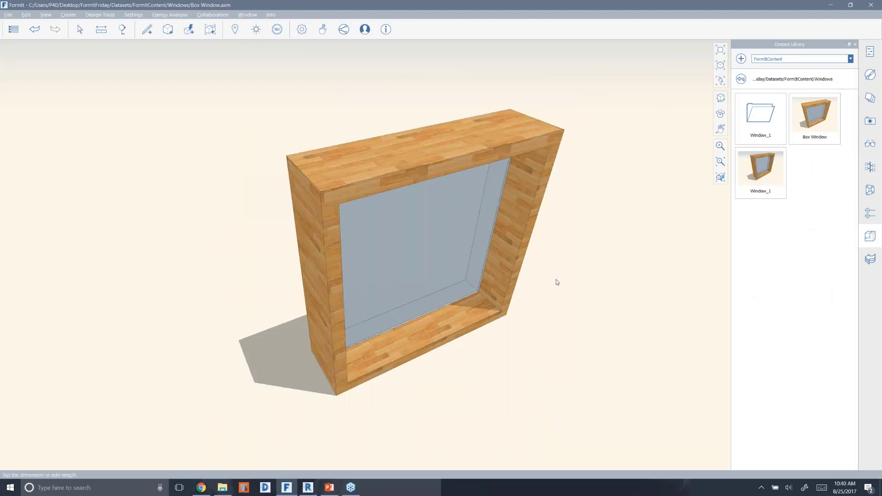
left_click(814, 115)
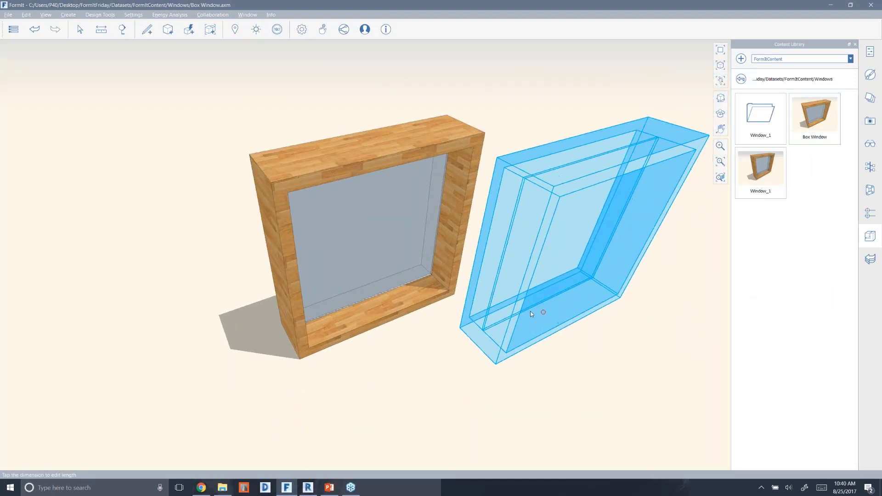
key("Escape")
Step: Enter and exit the window group, and display the axes to check the Box Window's insertion point
double_click(408, 309)
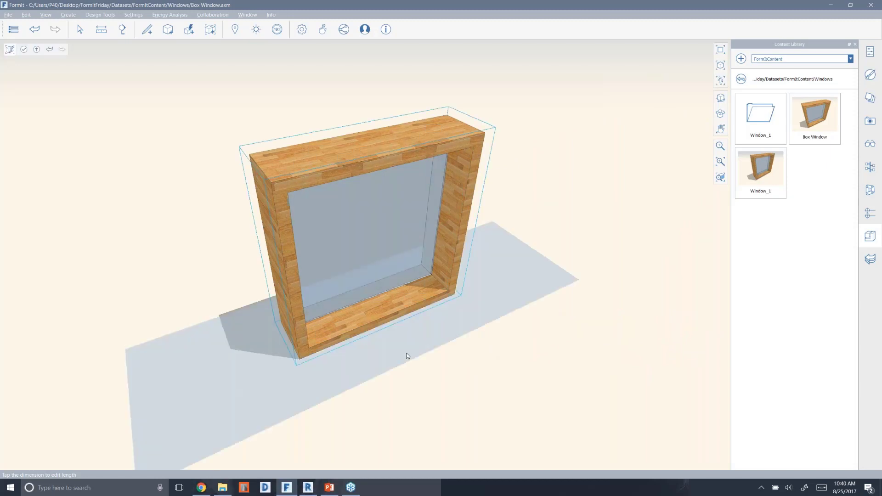
double_click(406, 352)
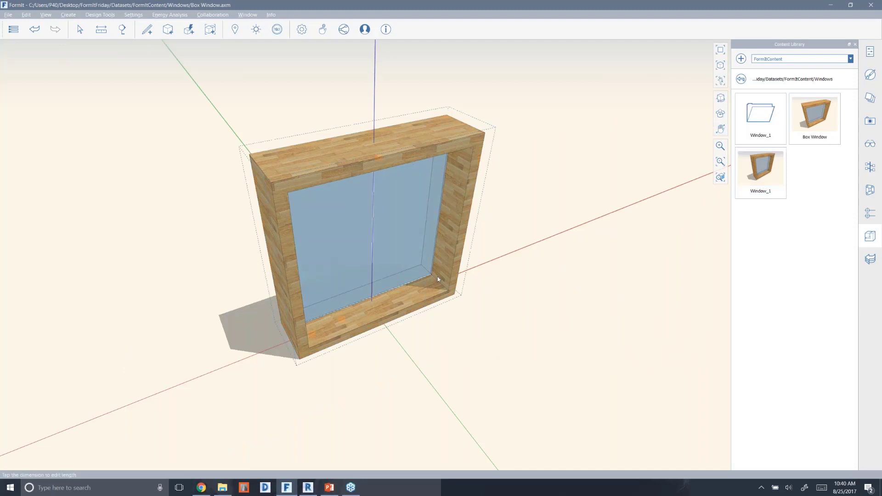
left_click(813, 119)
left_click(464, 227)
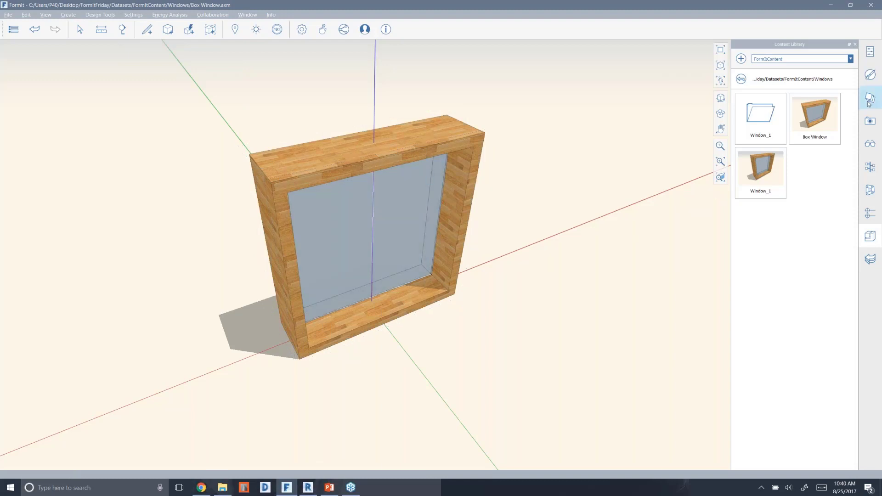
Step: Select the window and check which layer it is assigned to
left_click(478, 186)
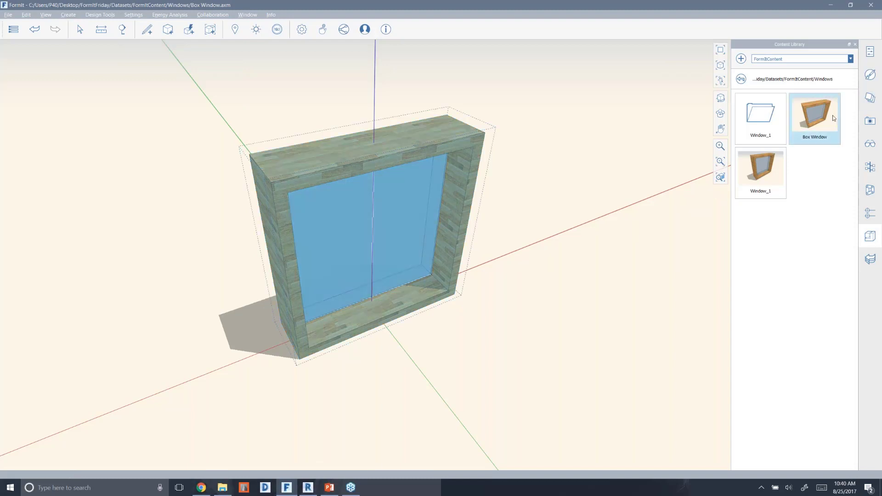
left_click(871, 98)
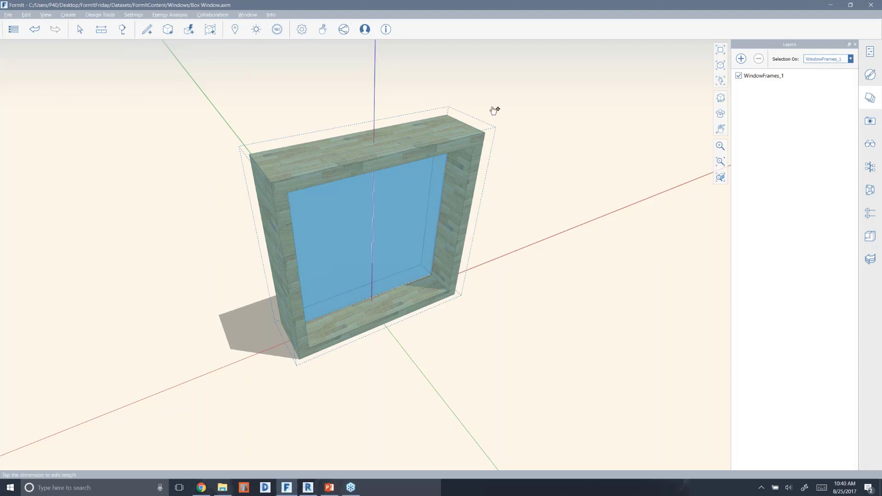
left_click(507, 180)
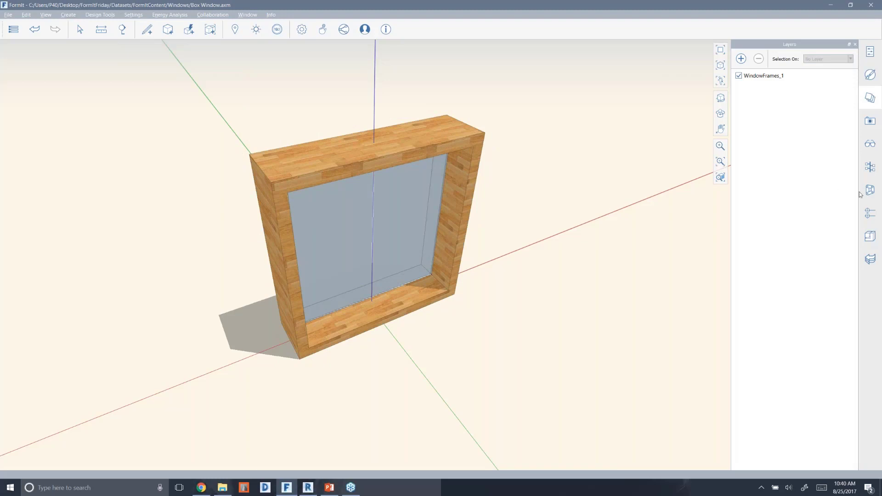
Step: Examine the Window Frame 1 group and its nested Window Glass group in the Groups Tree
left_click(869, 172)
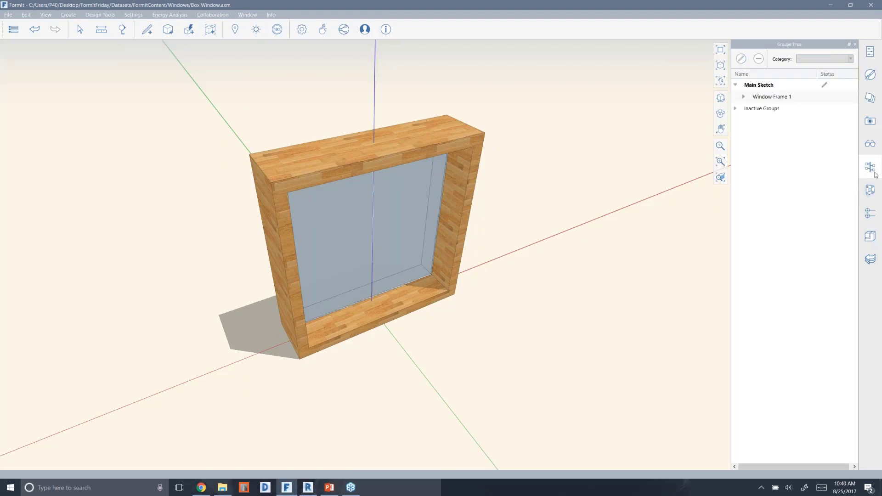
left_click(758, 97)
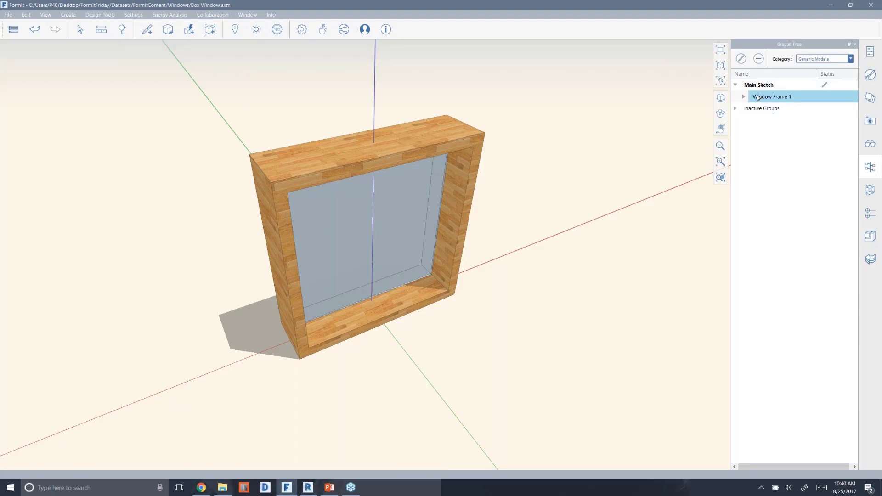
left_click(744, 96)
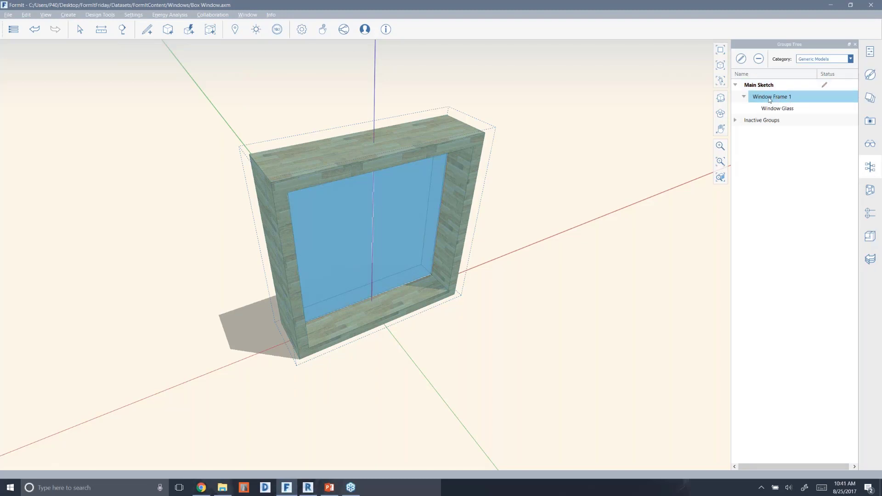
left_click(785, 110)
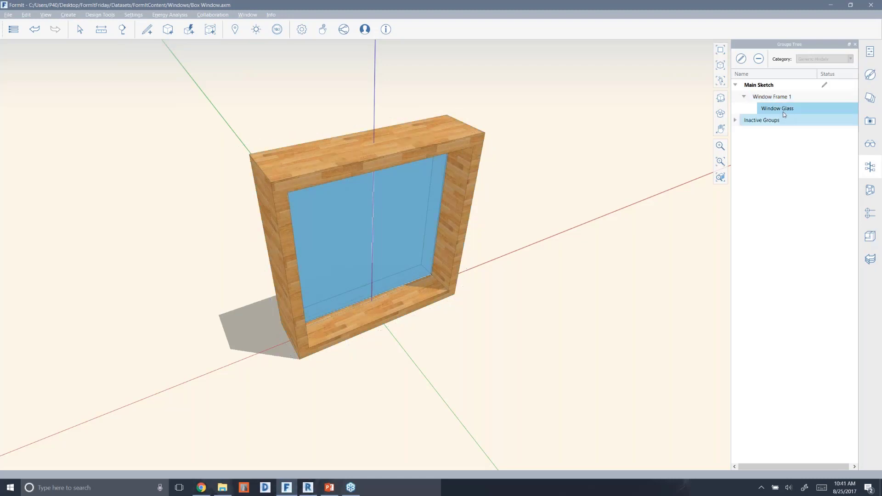
left_click(780, 98)
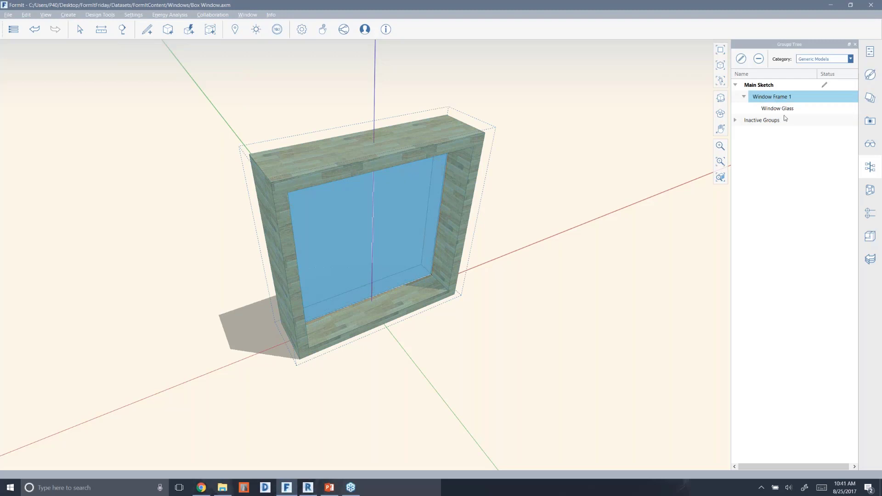
left_click(783, 110)
Step: Rename the Window Frame 1 group to Box Window and choose Generic Models as its category
left_click(778, 98)
double_click(779, 98)
left_click(774, 97)
left_click_drag(772, 97, 810, 97)
key("BackSpace")
left_click(755, 97)
type("Box Window")
key("Return")
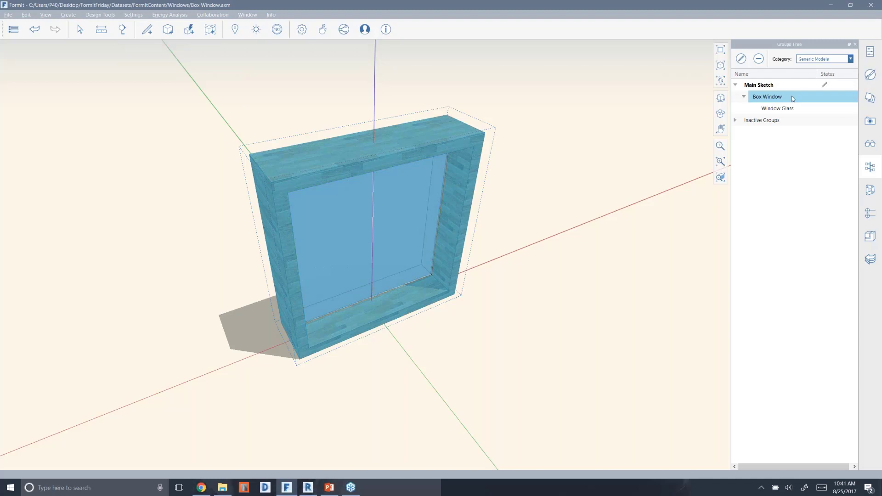
left_click(832, 61)
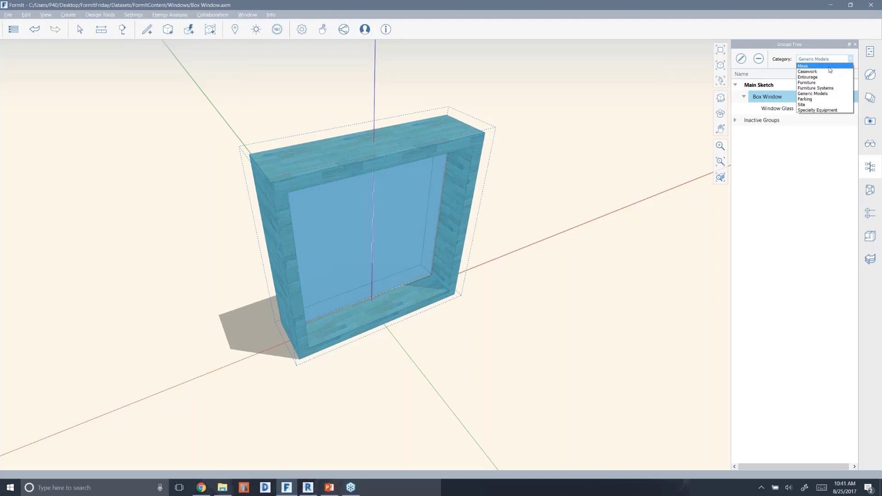
left_click(825, 95)
Step: Rename the nested Window Glass group to Glass
left_click(781, 110)
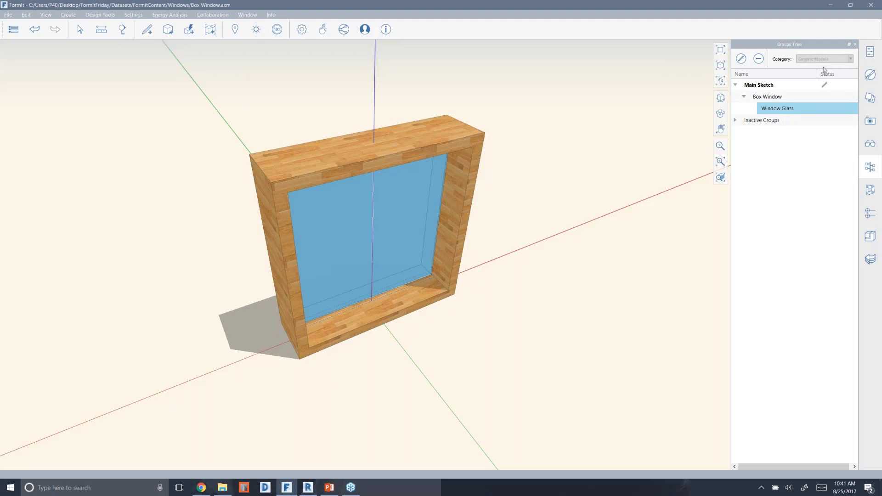
double_click(778, 111)
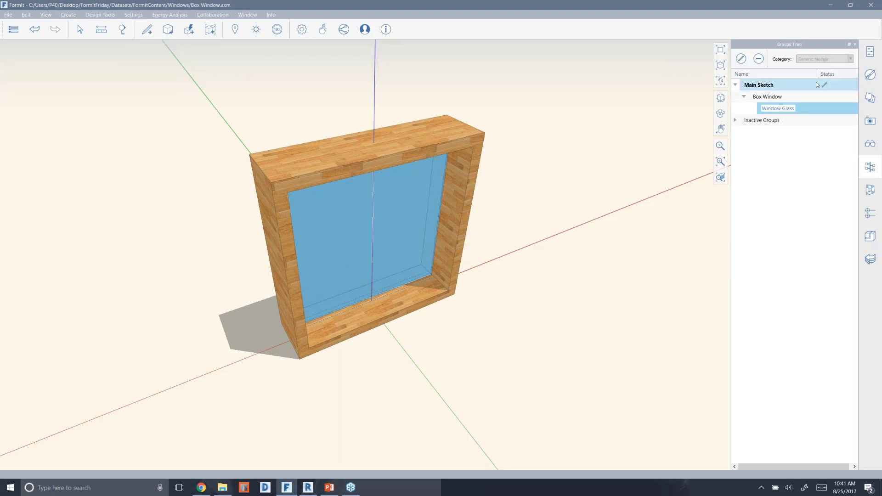
key("BackSpace")
key("BackSpace")
key("BackSpace")
key("BackSpace")
key("BackSpace")
key("BackSpace")
key("BackSpace")
key("Return")
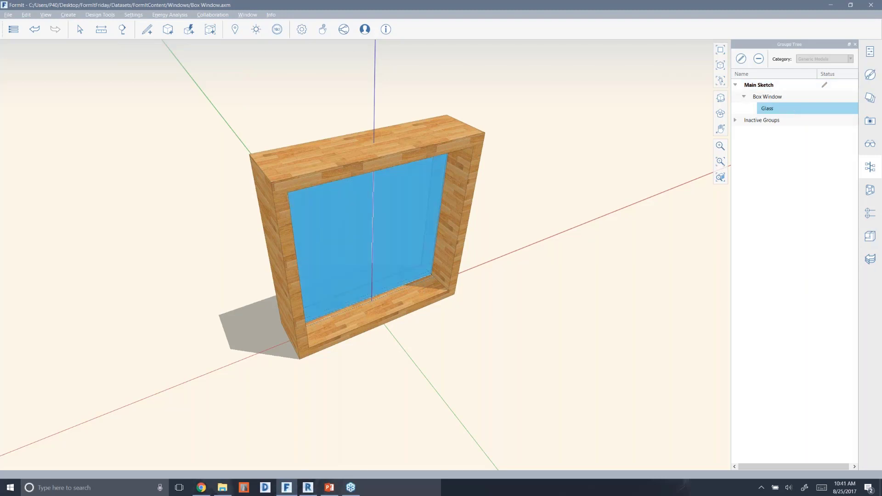
left_click(661, 148)
Step: Check the Box Window and Glass groups in the Groups Tree and clear the selection
left_click(772, 99)
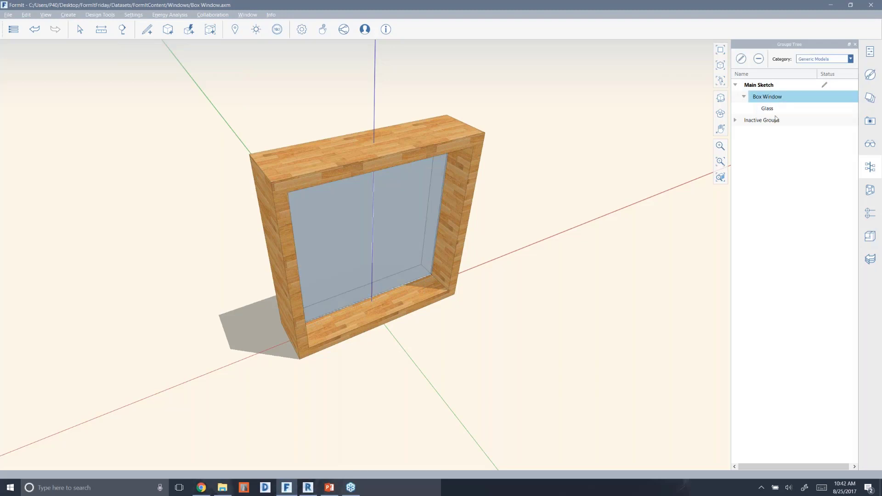
left_click(774, 112)
left_click(589, 313)
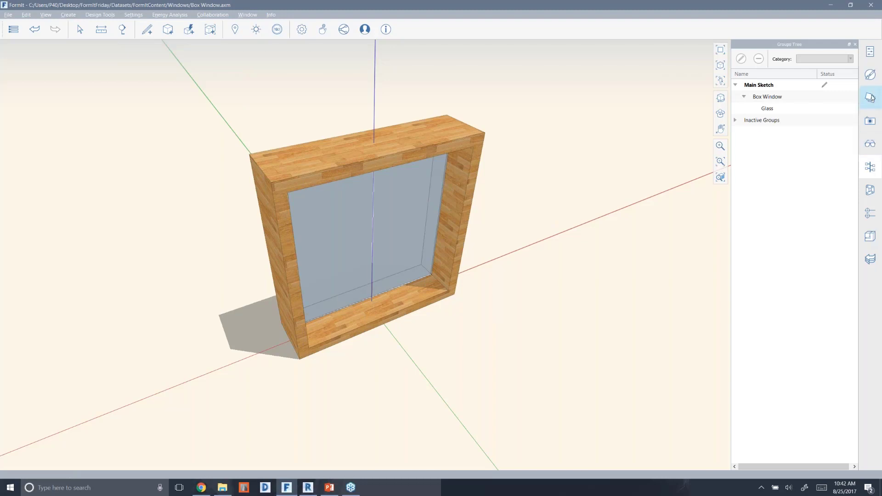
Step: Check the file for scenes and layers, comparing the WindowFrames_1 layer with the window's layer assignment
left_click(877, 122)
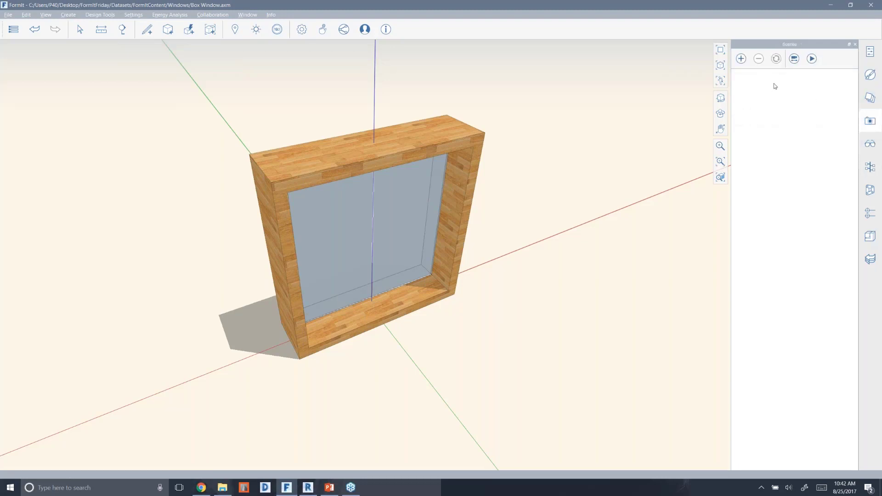
left_click(870, 98)
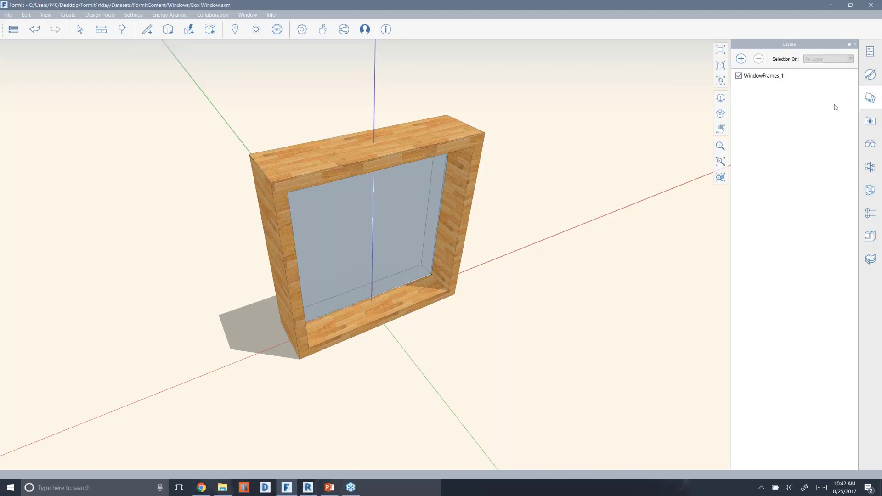
left_click(788, 78)
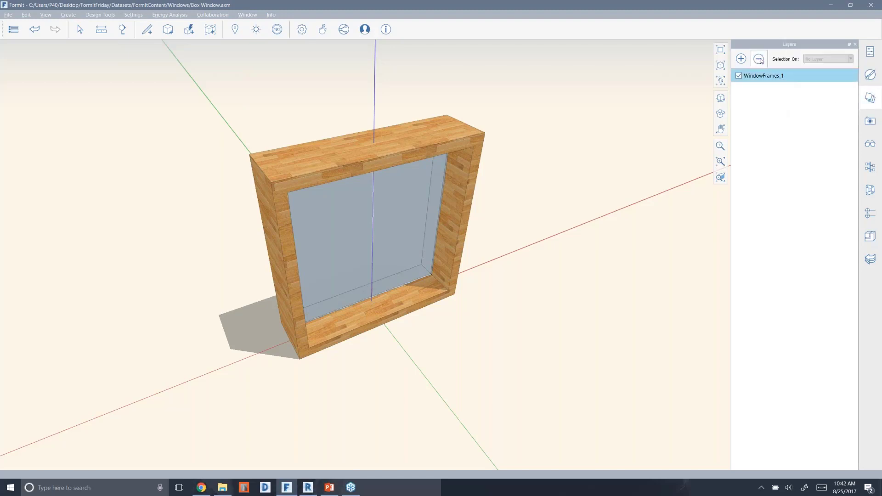
left_click(809, 189)
left_click(755, 77)
left_click(422, 155)
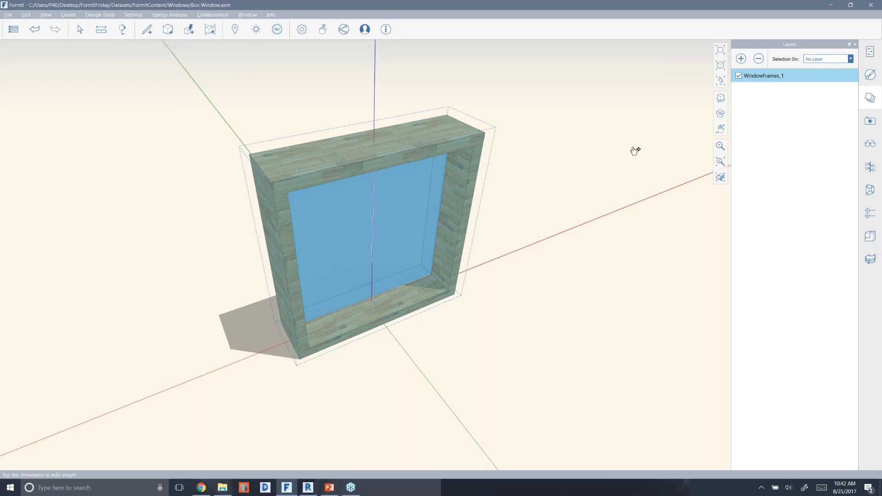
left_click(593, 191)
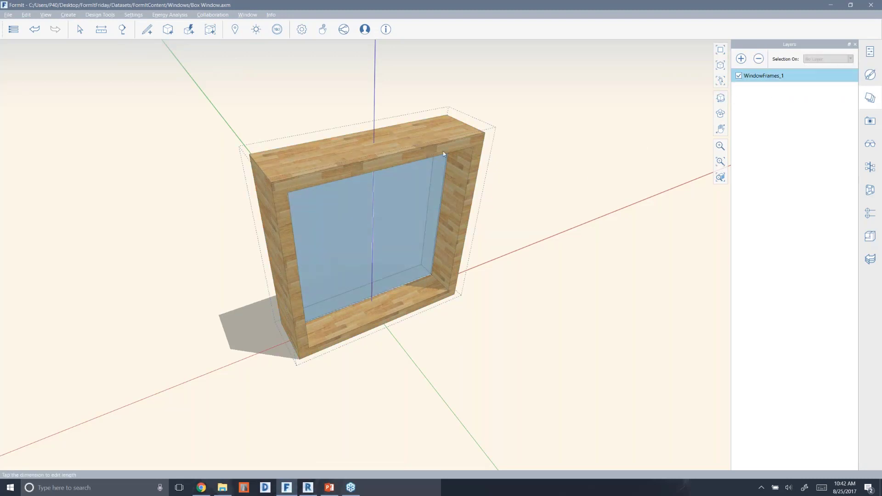
Step: Check the window's layer assignment and review the materials stored in the file
left_click(464, 207)
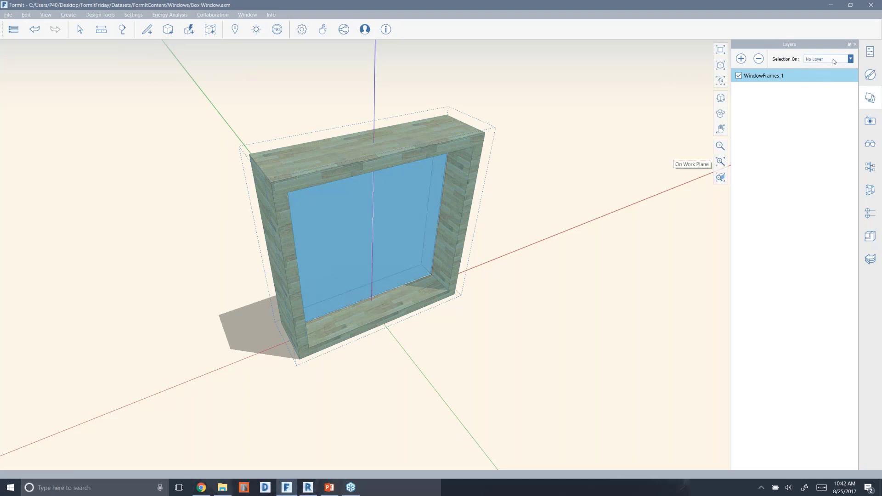
left_click(575, 164)
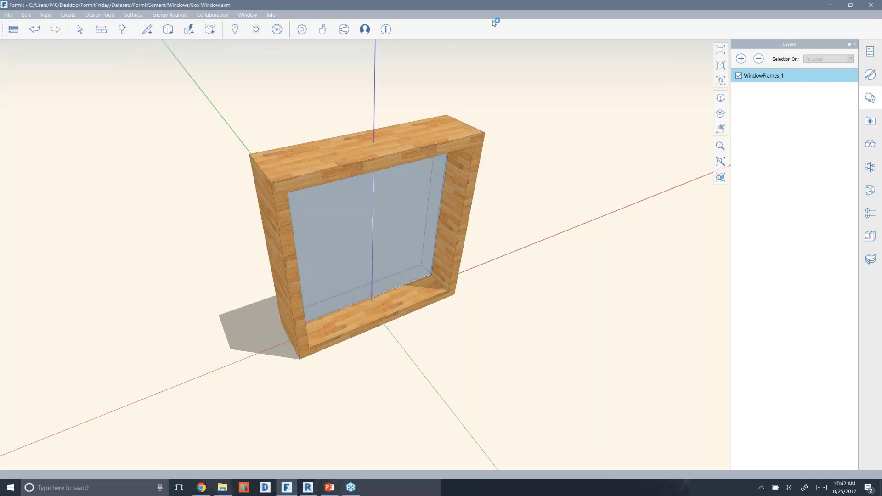
left_click(870, 74)
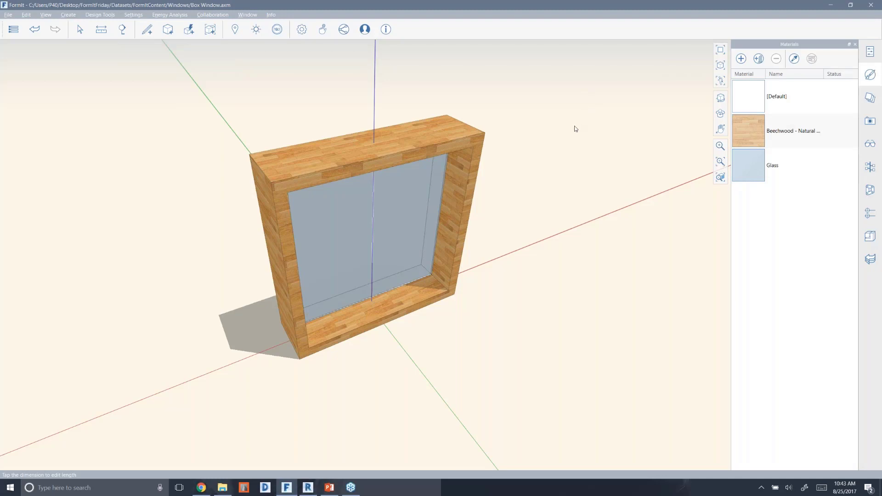
Step: Hide the axes, frame the box window closely in the view and leave it unselected
key("d")
key("a")
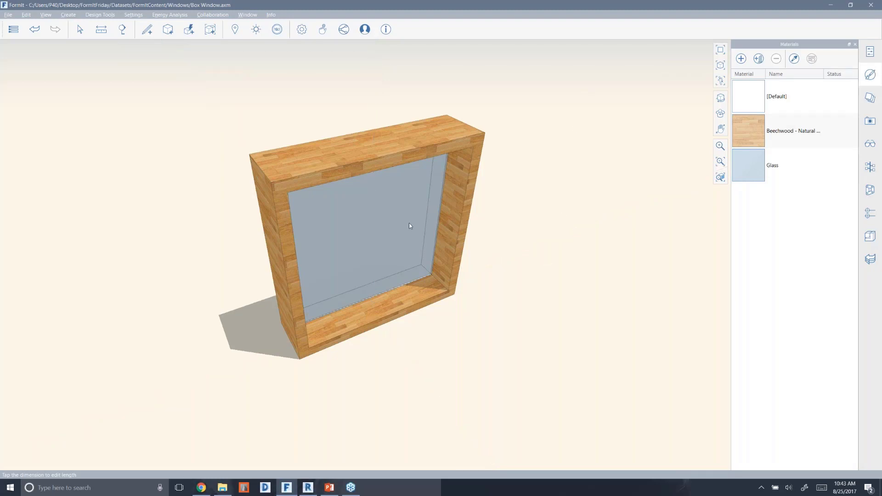
scroll(408, 226, "up", 2)
double_click(428, 230)
middle_click_drag(401, 222, 425, 233)
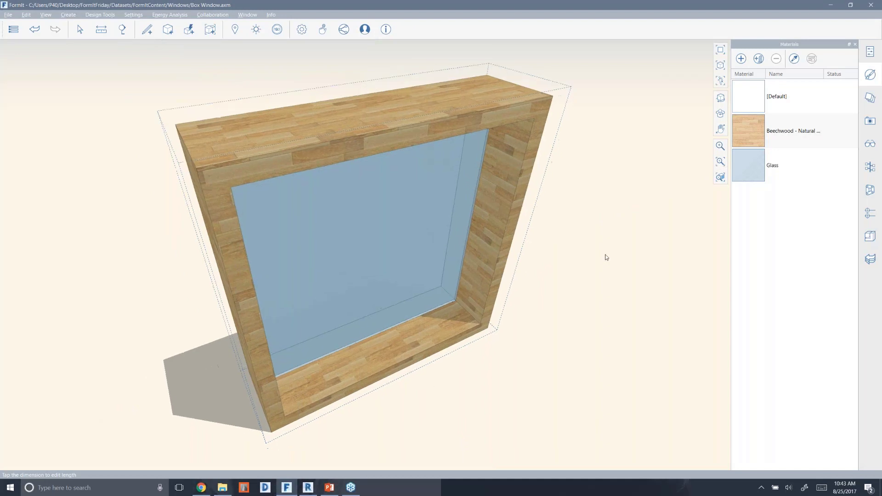
left_click(635, 264)
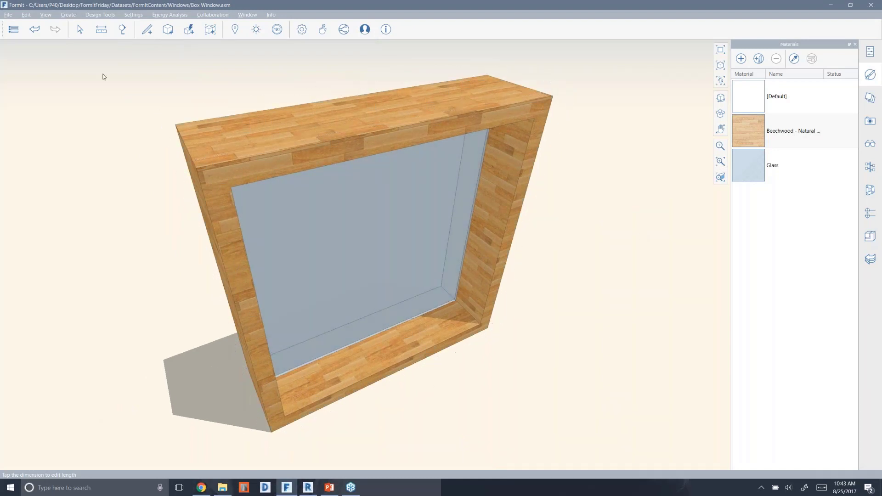
Step: Start a new sketch and place the Box Window from the Content Library's Windows folder at the origin
left_click(13, 31)
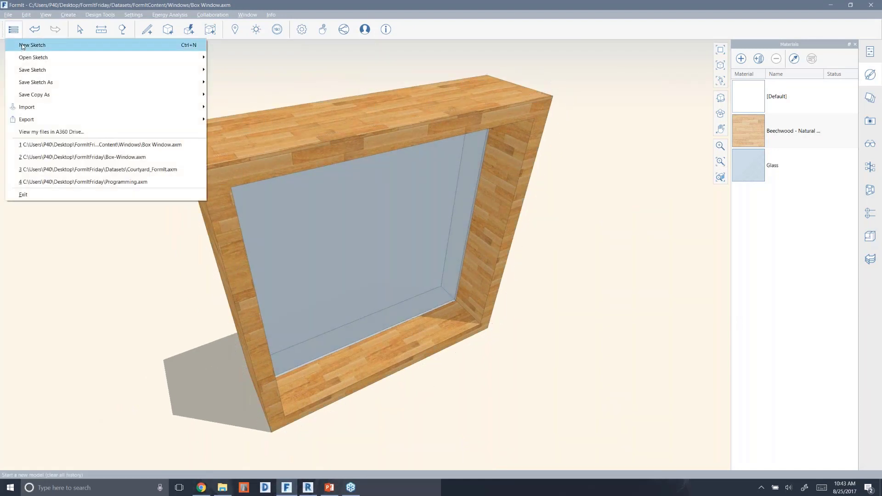
left_click(22, 45)
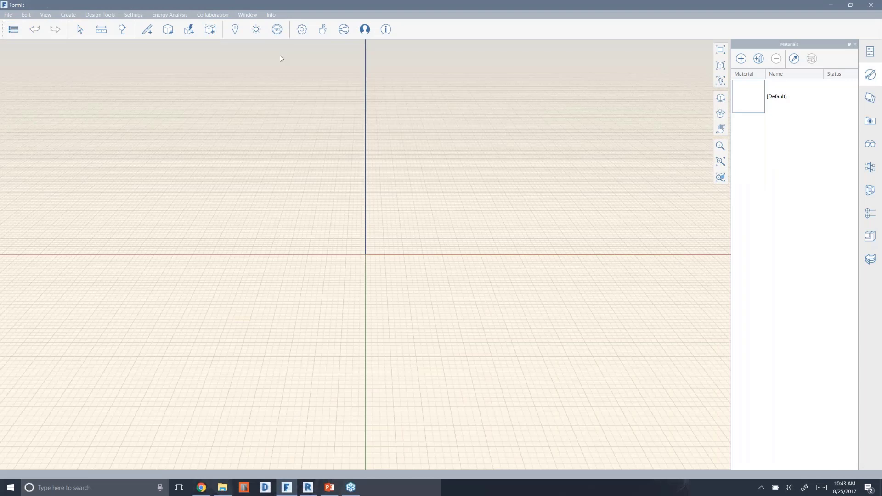
left_click(870, 236)
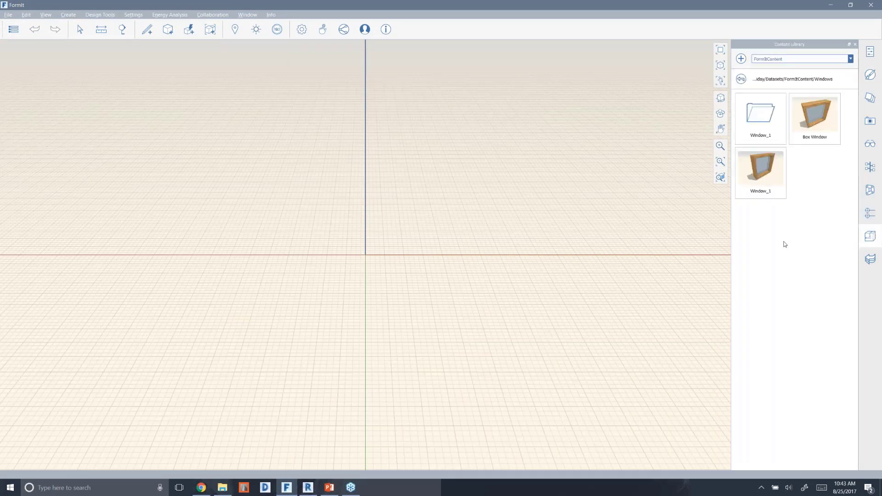
left_click(814, 117)
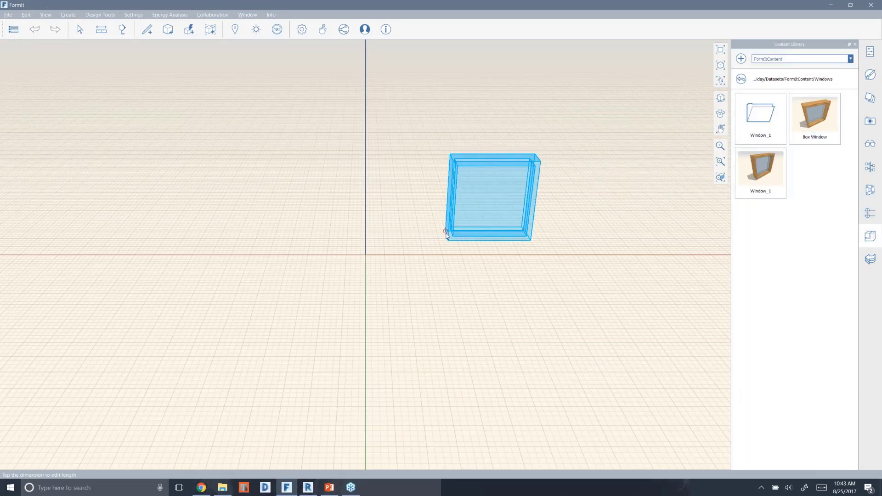
mouse_move(383, 270)
right_mouse_down()
mouse_move(409, 274)
mouse_move(395, 269)
right_mouse_up()
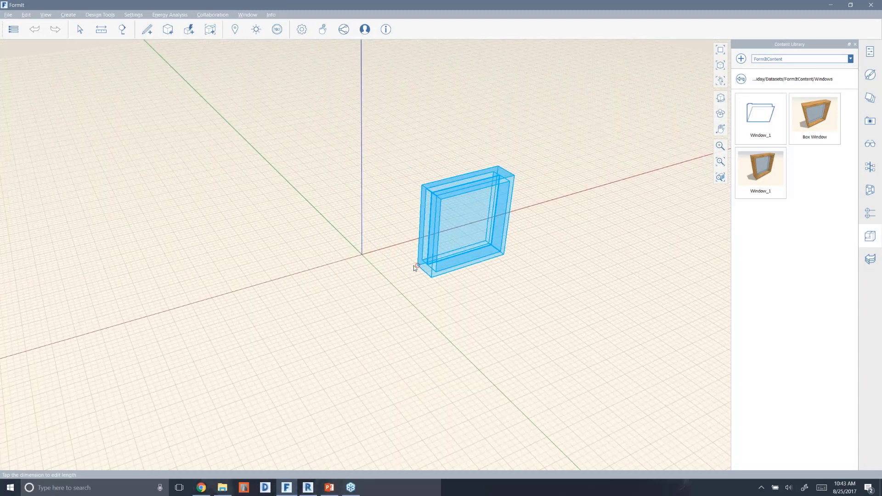
left_click(363, 255)
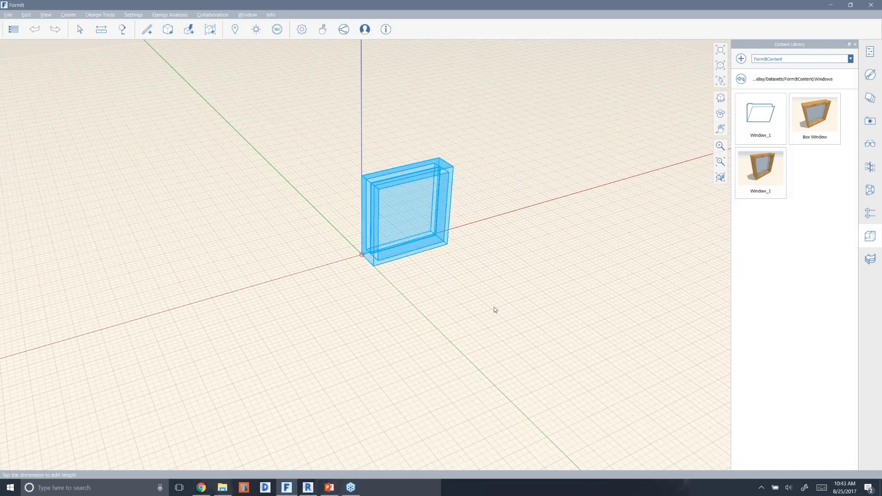
Step: Inspect the placed window's instance properties, its category and its nested Glass group in the Groups Tree
left_click(423, 250)
left_click(873, 59)
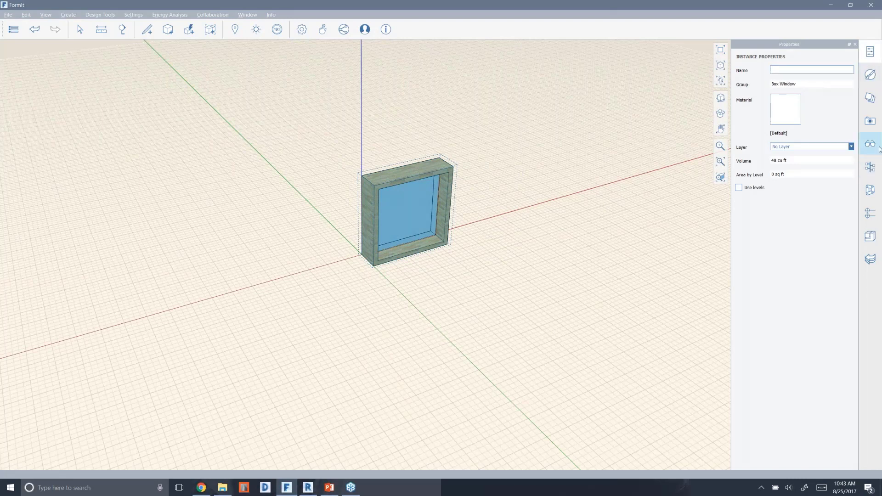
left_click(872, 171)
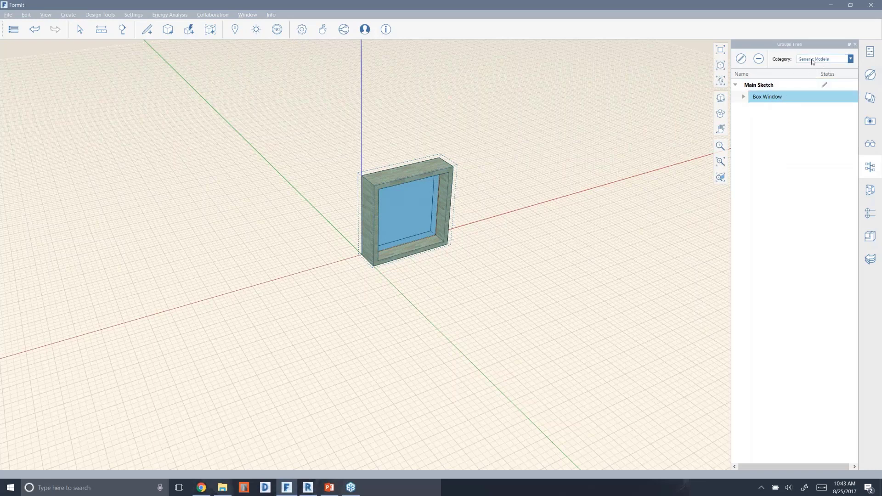
left_click(744, 96)
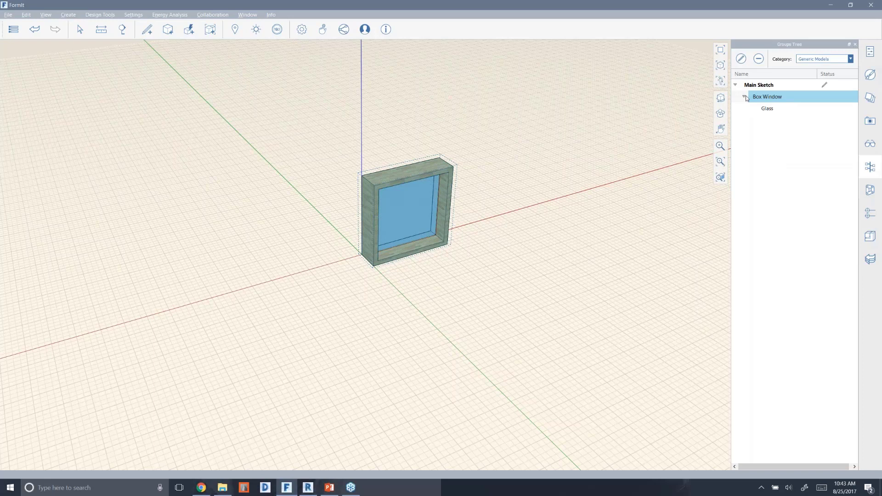
left_click(770, 110)
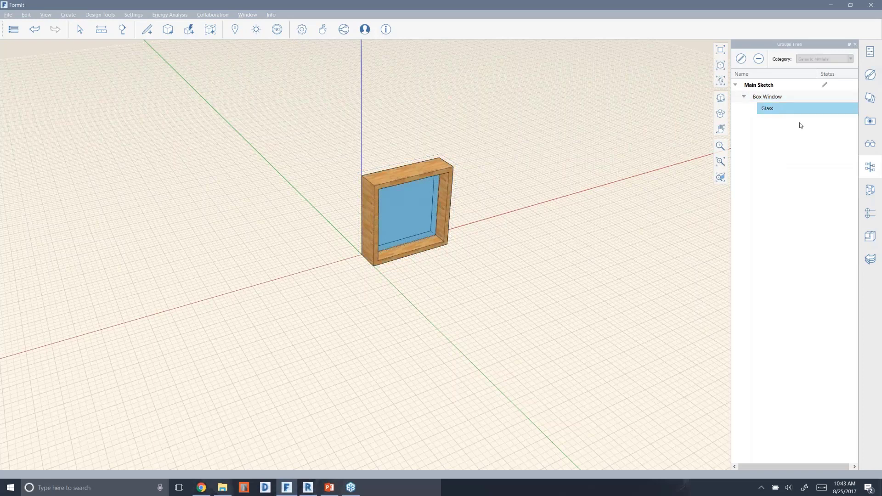
left_click(630, 176)
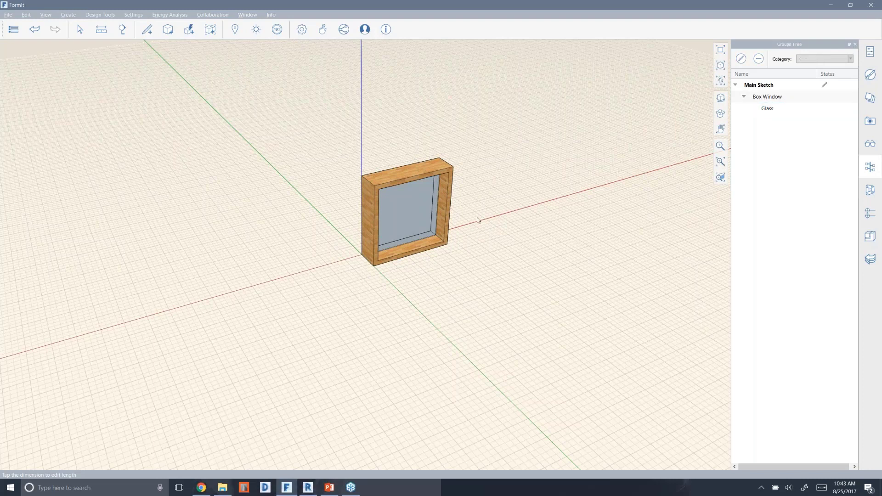
left_click(453, 217)
left_click(580, 179)
Step: Switch to Revit and create a new family from the Window.rft template
left_click(306, 490)
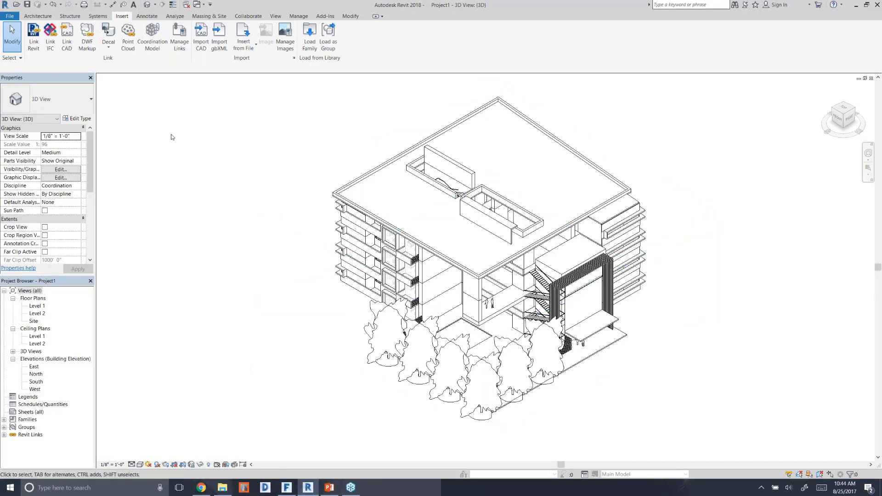
left_click(6, 16)
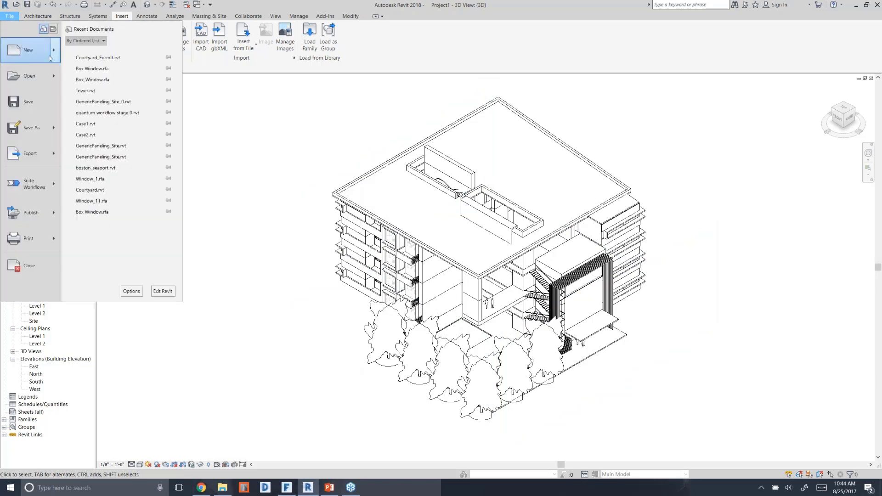
mouse_move(52, 51)
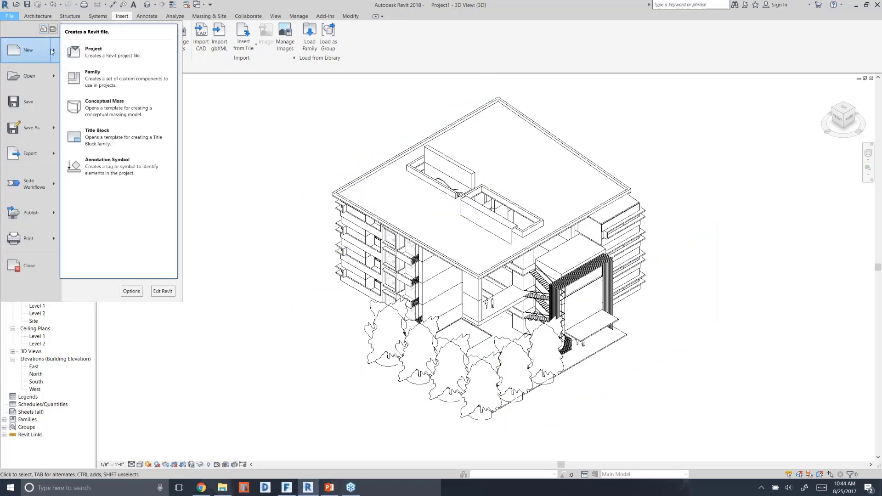
left_click(108, 79)
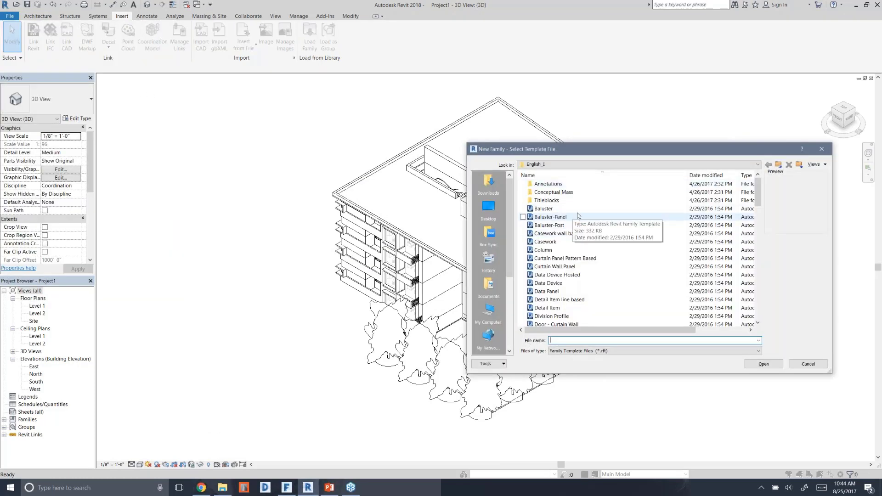
scroll(578, 216, "down", 10)
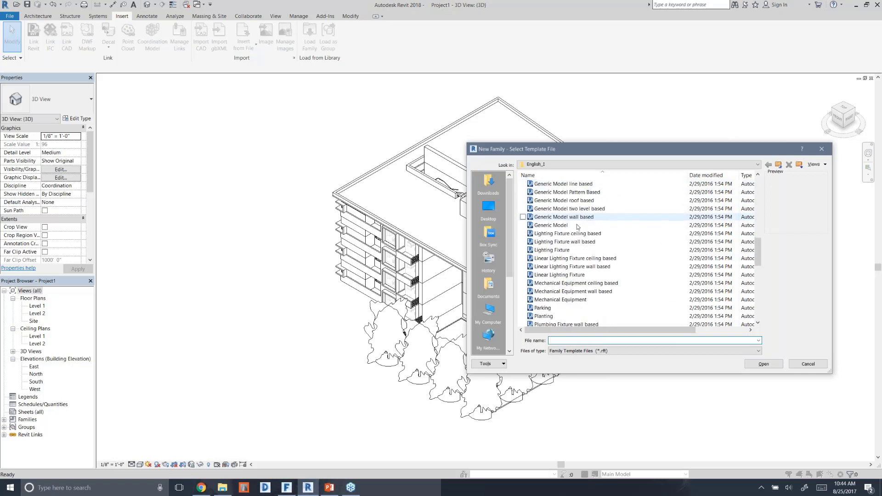
scroll(594, 280, "down", 10)
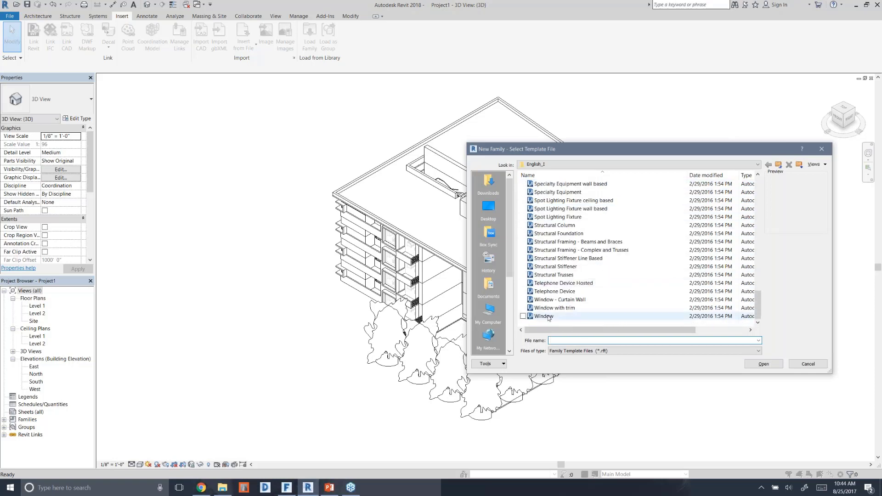
left_click(547, 316)
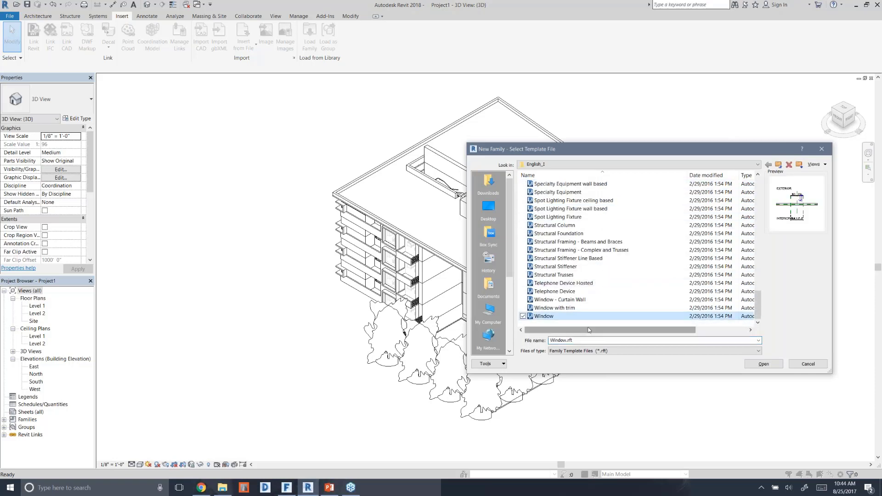
left_click(753, 365)
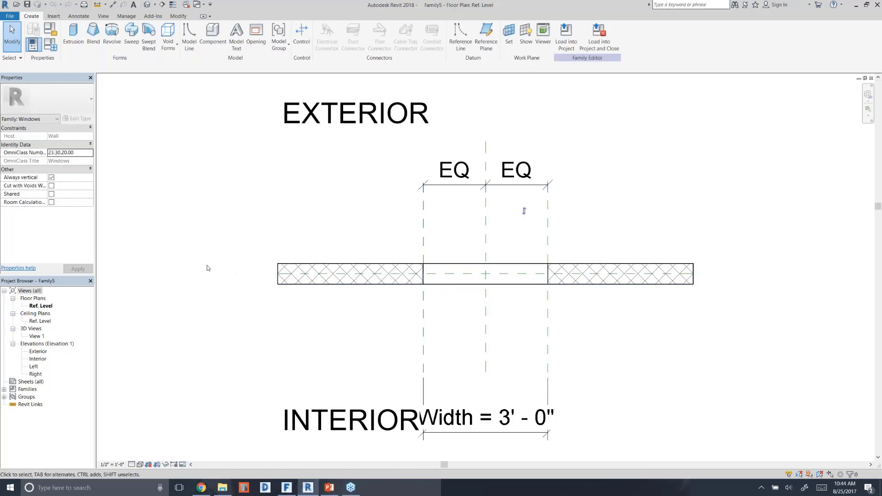
Step: Import the Box-Window AXM file from the FormItFriday folder into the window family with Import FormIt to RVT
left_click(158, 18)
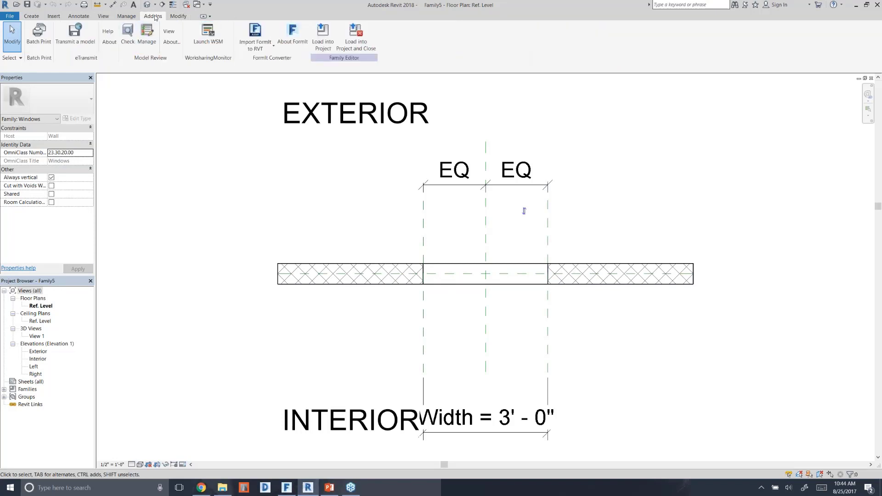
left_click(266, 48)
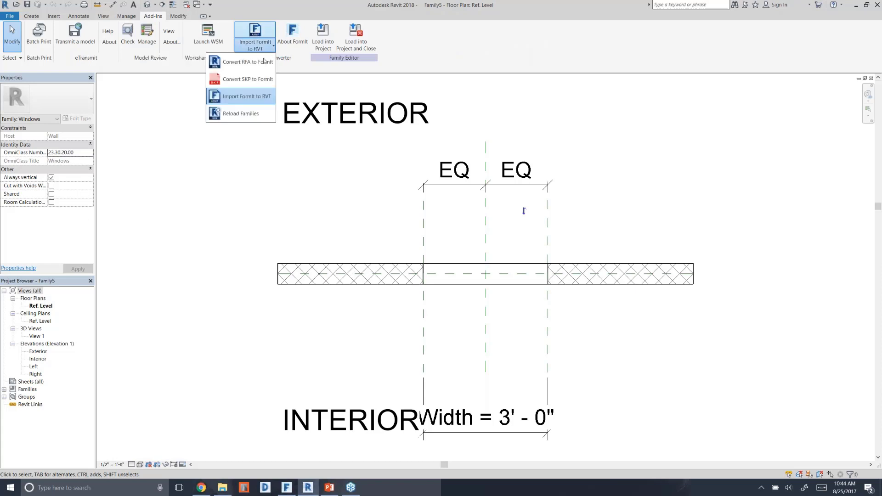
left_click(251, 97)
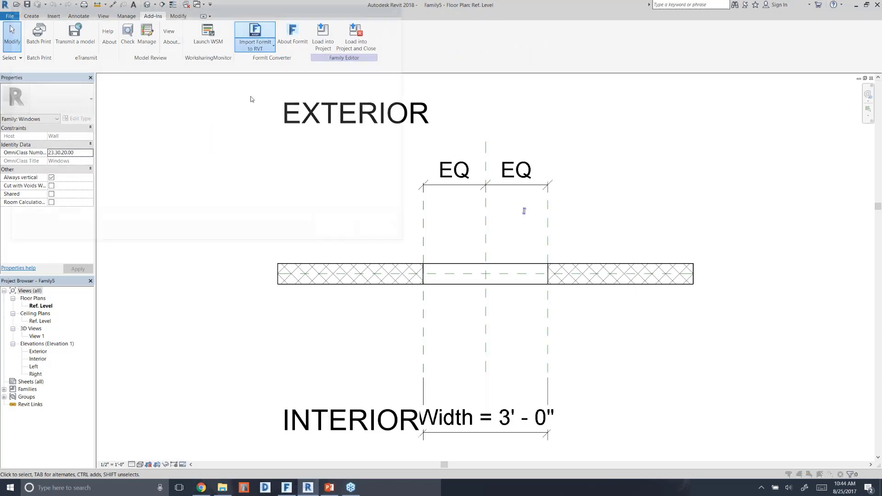
left_click(115, 83)
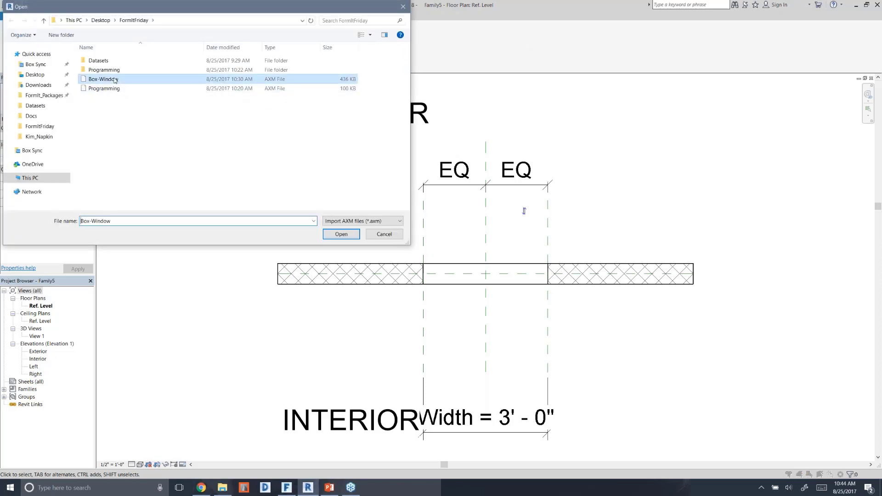
left_click(338, 235)
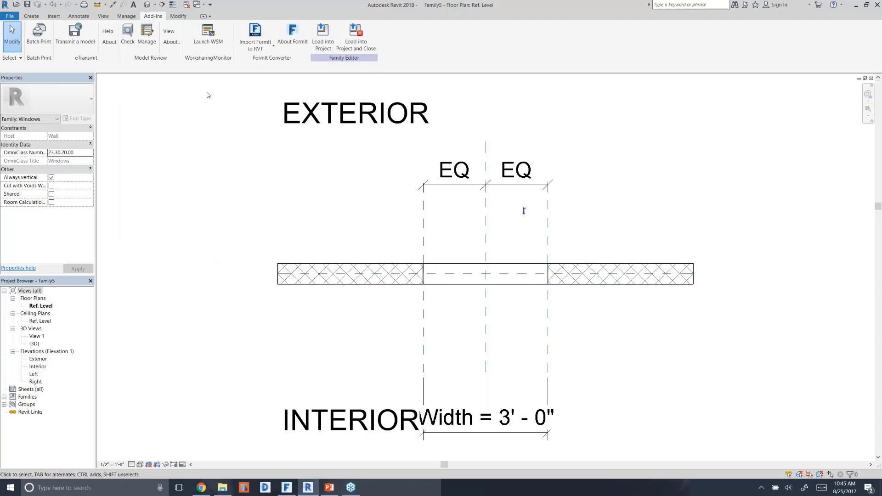
Step: Import the Box Window AXM file from Datasets > FormItContent > Windows into the window family with Import FormIt to RVT
left_click(245, 32)
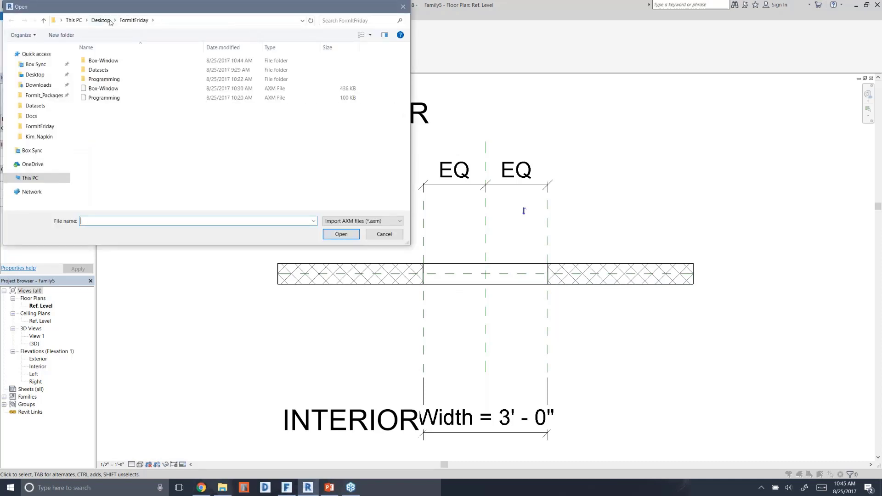
double_click(106, 72)
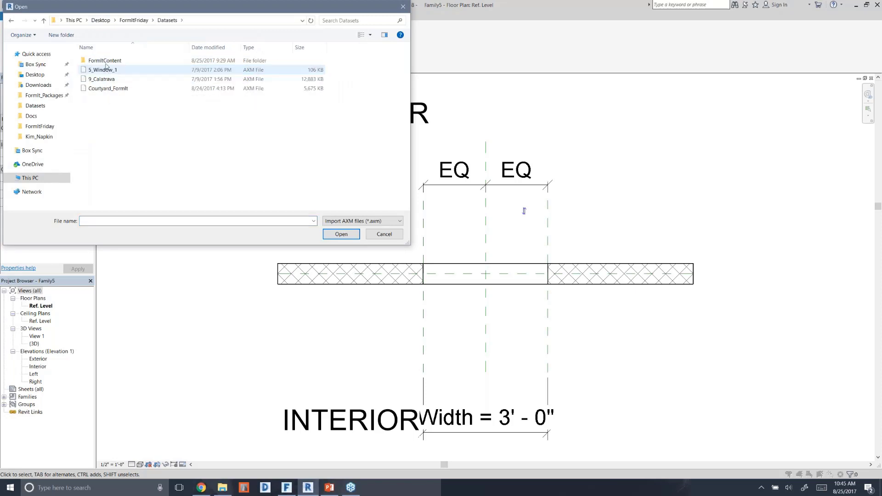
double_click(105, 65)
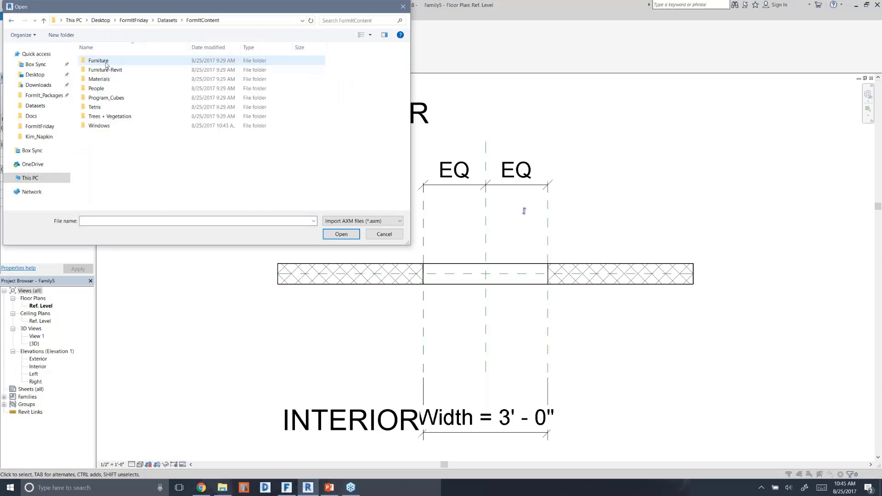
double_click(100, 126)
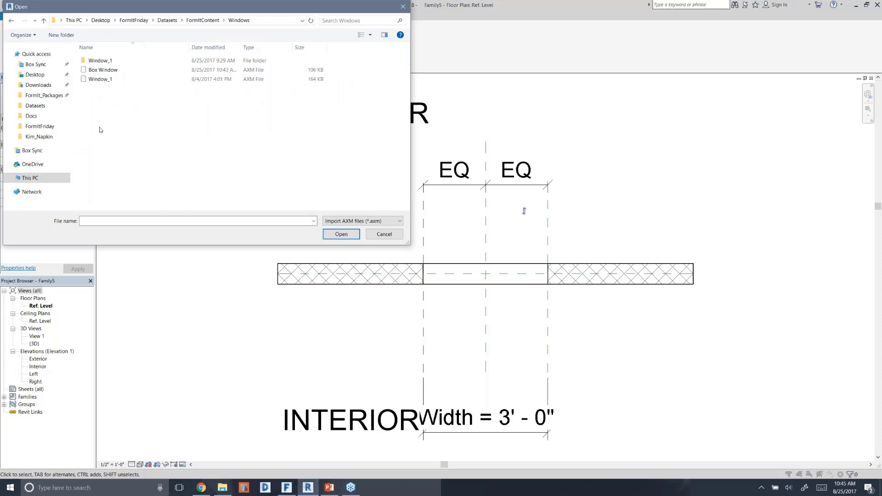
left_click(99, 69)
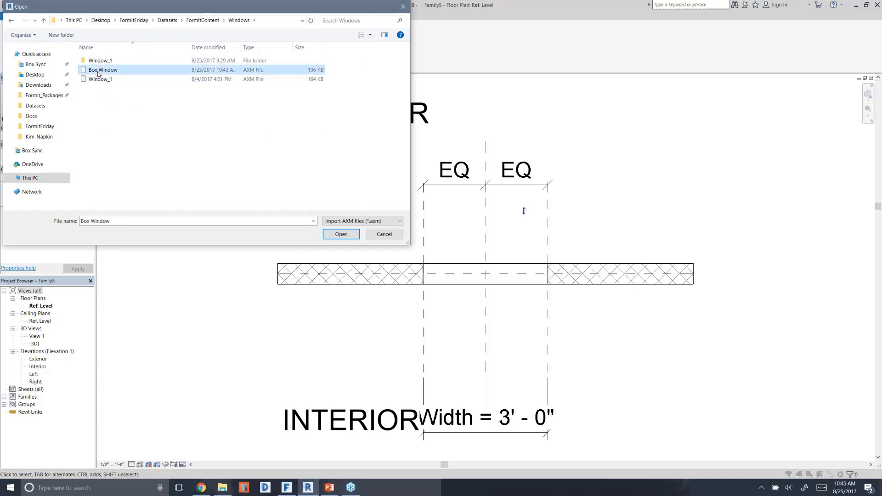
left_click(339, 235)
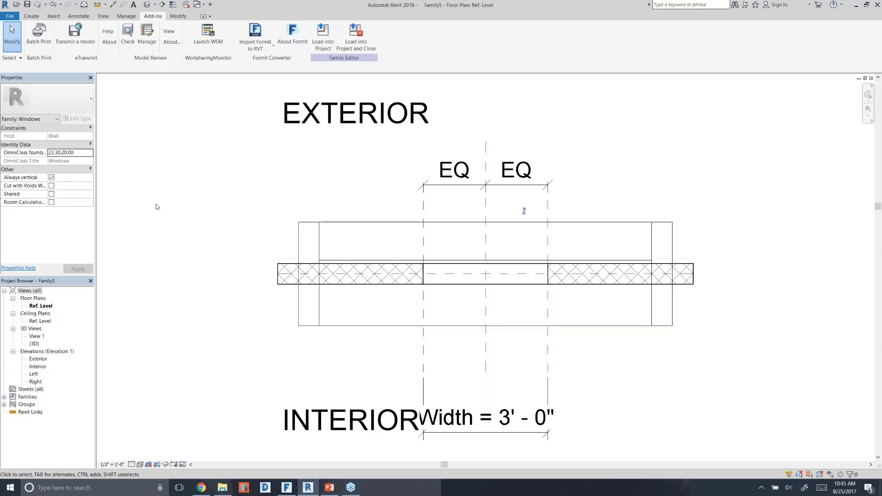
Step: Delete FamilyType2 from the window family's Family Types
left_click(32, 17)
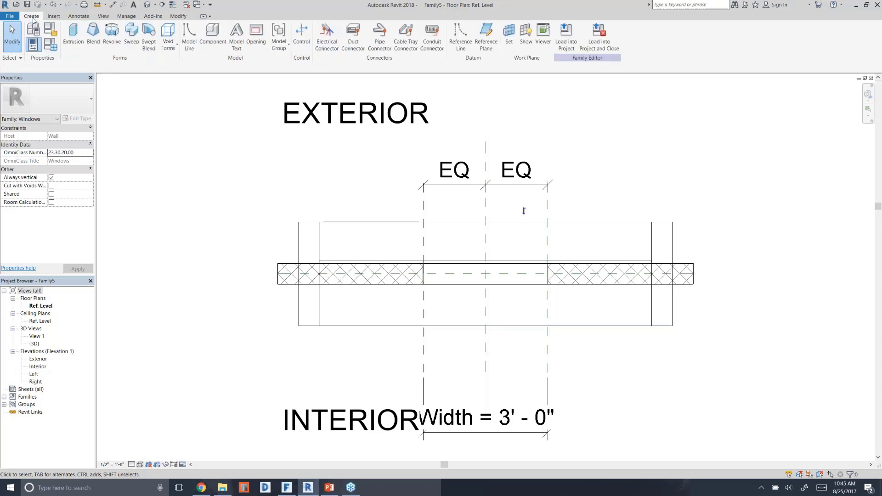
left_click(49, 49)
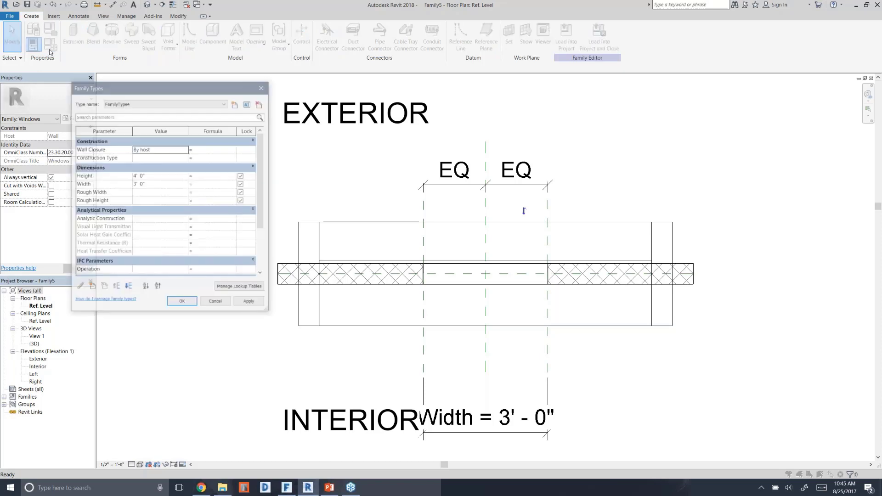
left_click(153, 104)
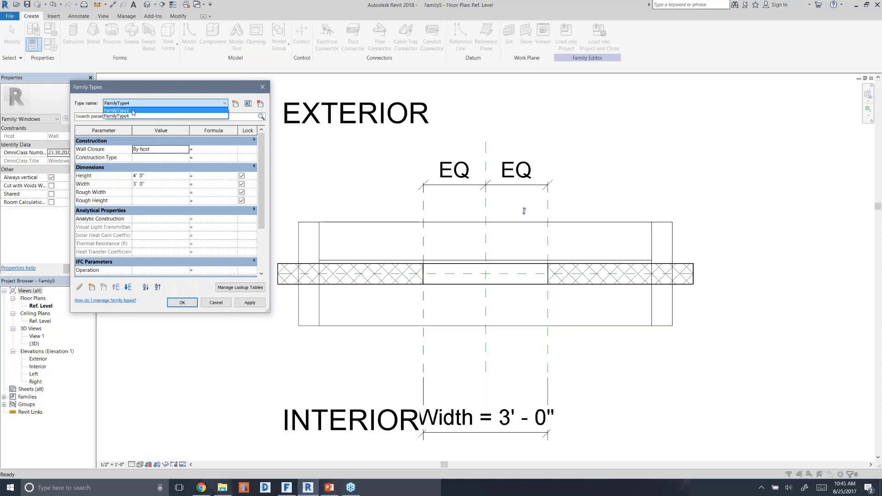
left_click(142, 111)
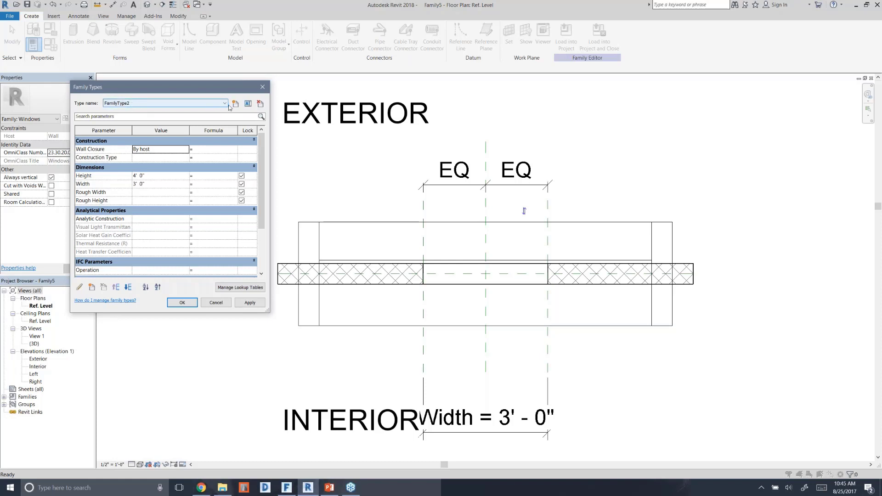
left_click(260, 104)
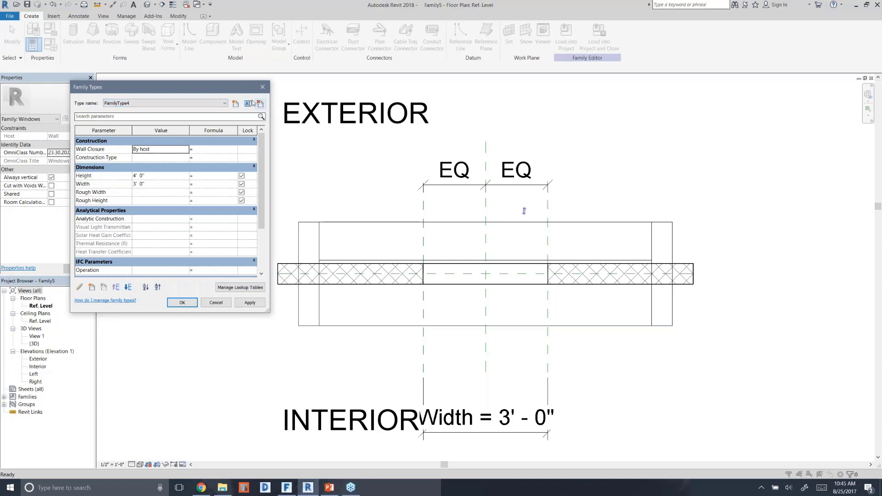
Step: Rename the remaining family type FamilyType4 as Box Window
left_click(117, 103)
left_click(117, 111)
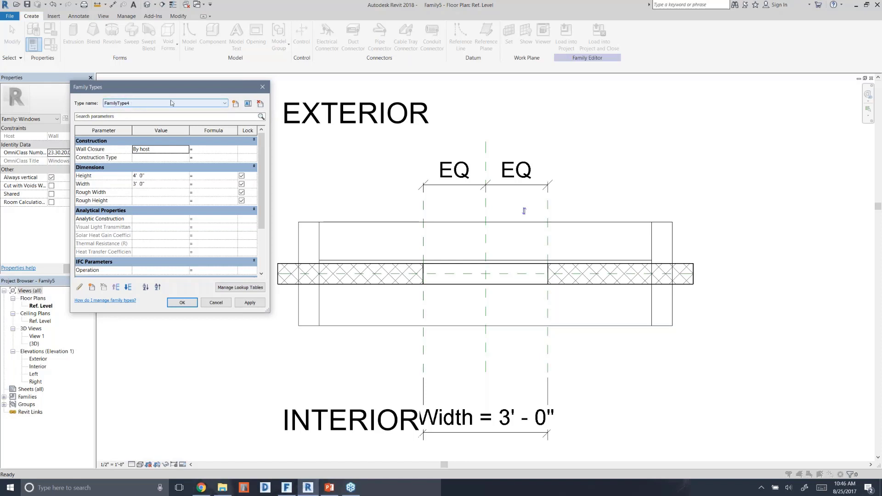
left_click(248, 103)
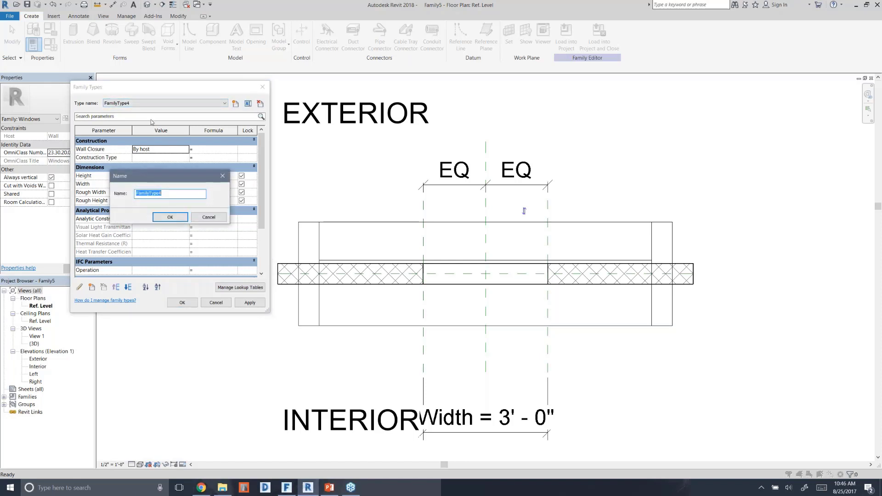
type("Box Window")
key("Return")
Step: Set the Box Window type's Height and Width to 9' 0" each and apply the changes
left_click(150, 176)
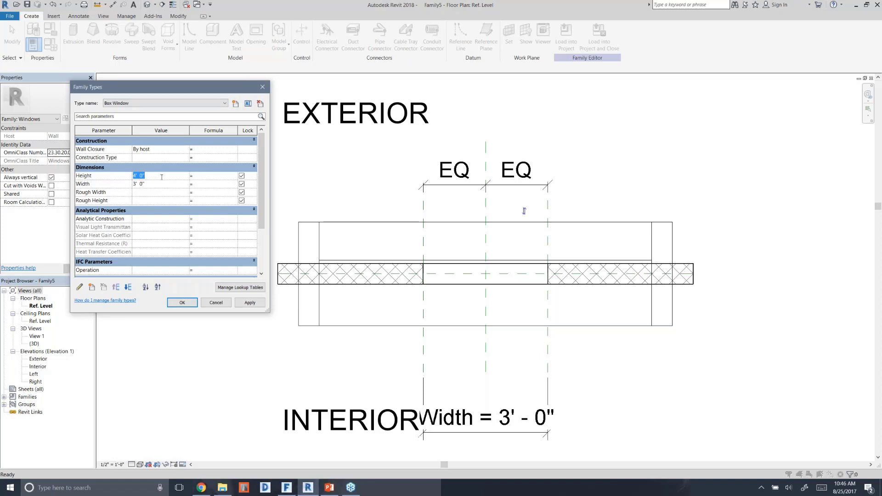
type("9")
left_click(159, 184)
type("9")
left_click(160, 190)
left_click(248, 304)
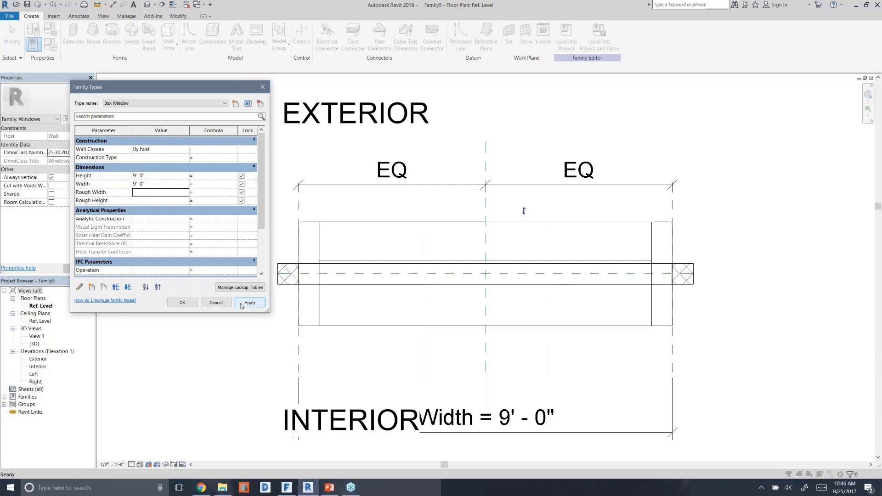
Step: Delete the FamilyType2Visible visibility parameter from the family
scroll(140, 143, "down", 4)
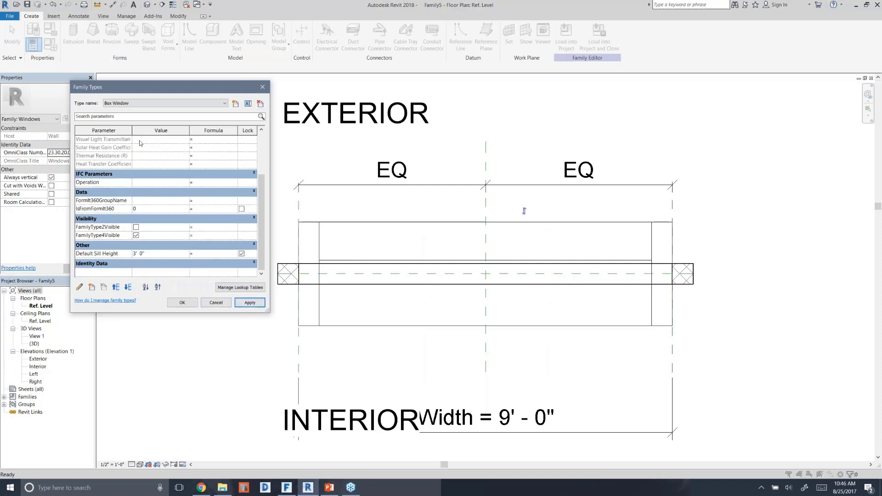
left_click(107, 227)
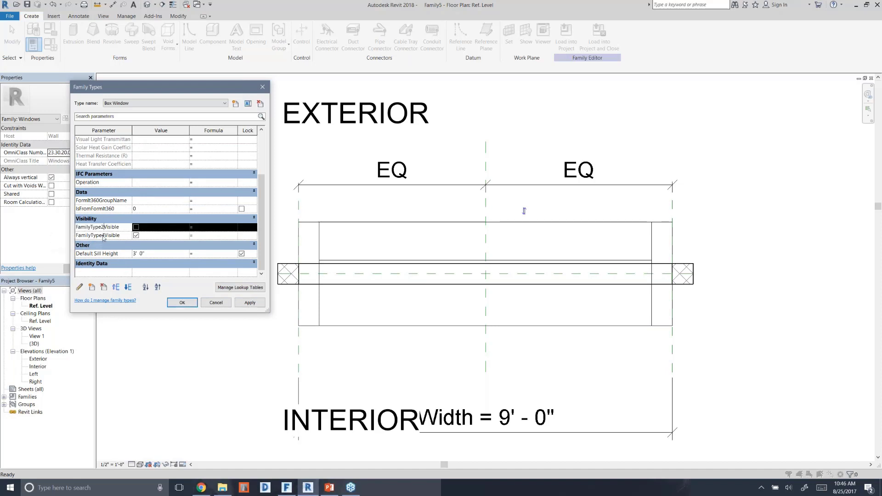
left_click(104, 236)
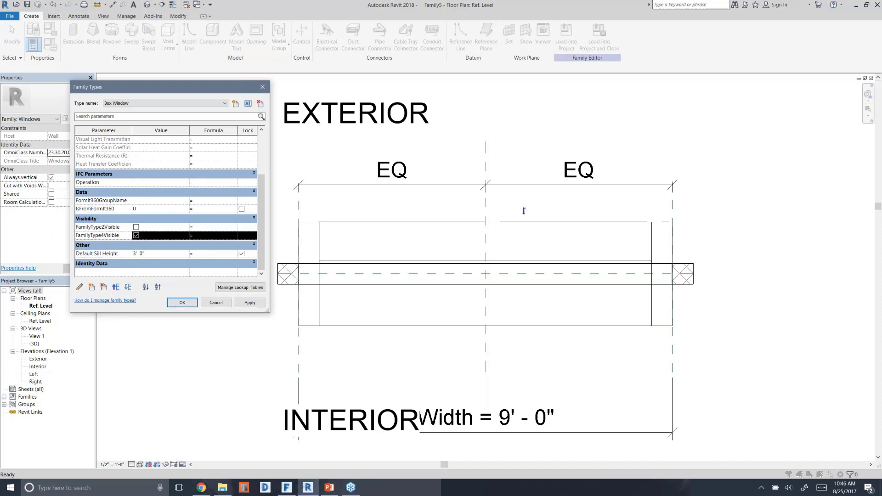
left_click(103, 227)
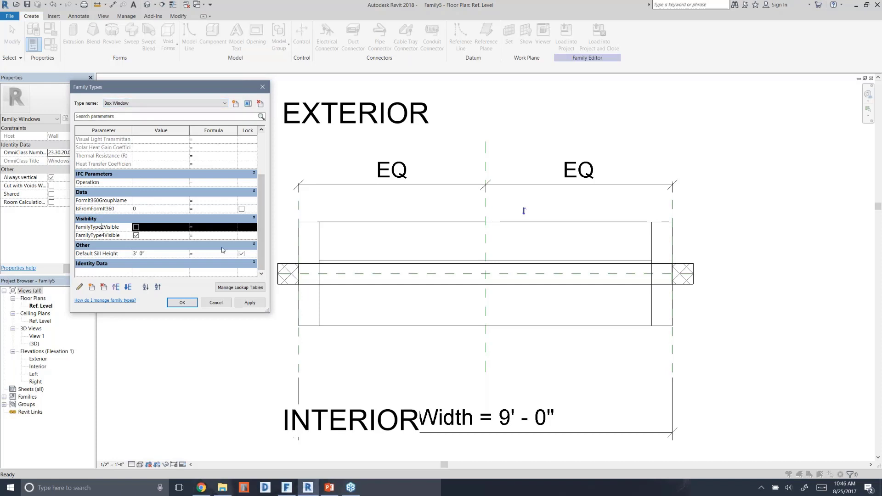
left_click(103, 287)
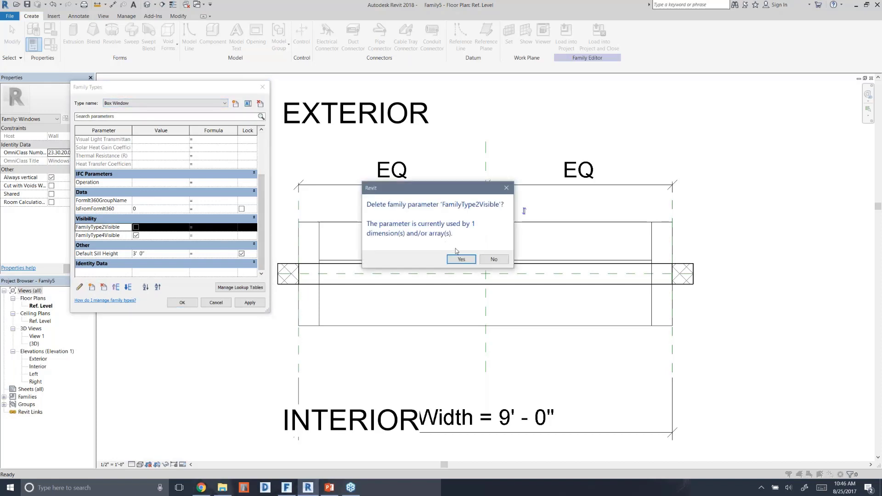
left_click(461, 260)
Step: Check the FamilyType4Visible and Default Sill Height parameters and accept the Family Types settings
left_click(116, 237)
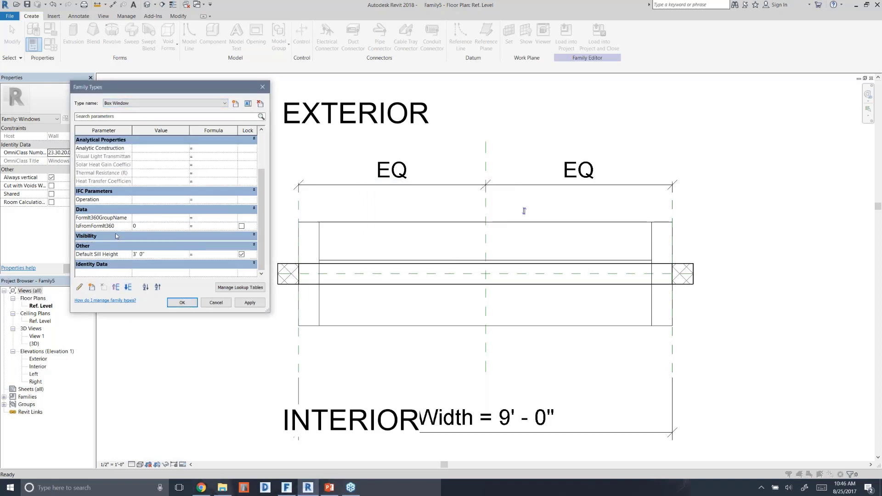
left_click(117, 236)
left_click(114, 245)
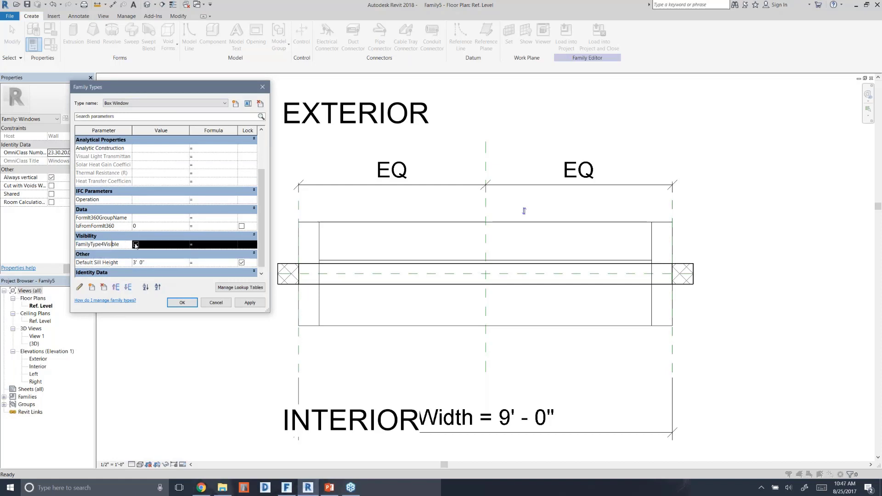
left_click(151, 262)
left_click(150, 264)
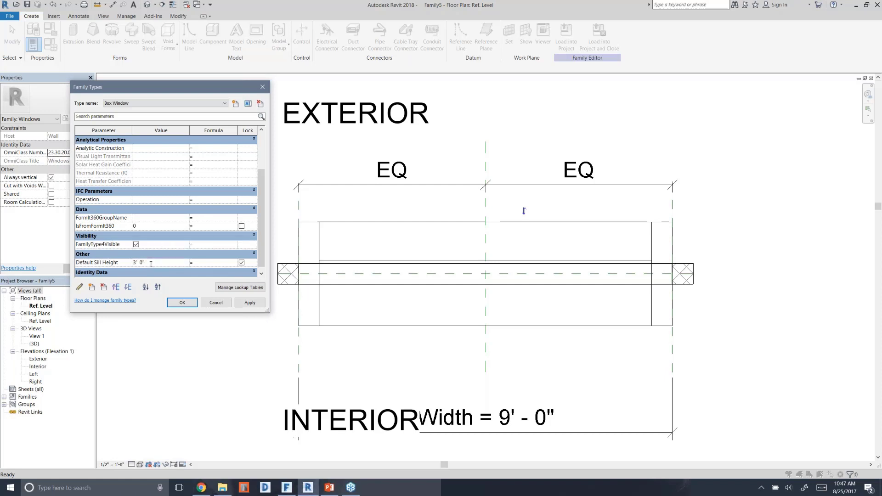
left_click_drag(136, 262, 131, 264)
left_click(181, 303)
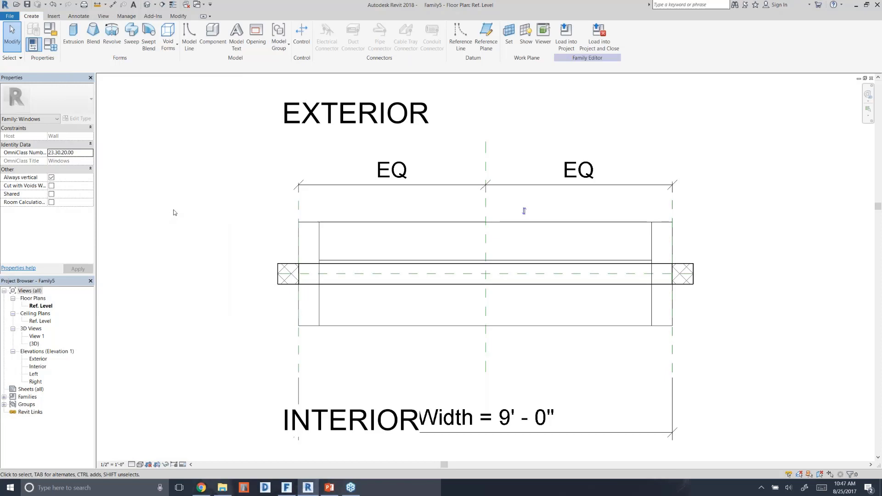
Step: Move the imported window toward the exterior and align its left edge to the Left reference plane
left_click(320, 239)
left_click_drag(320, 239, 346, 218)
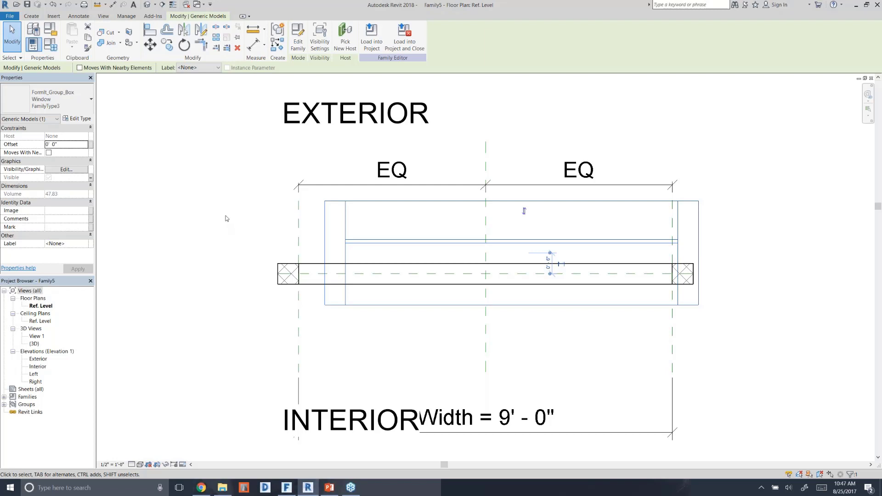
left_click(149, 32)
left_click(297, 236)
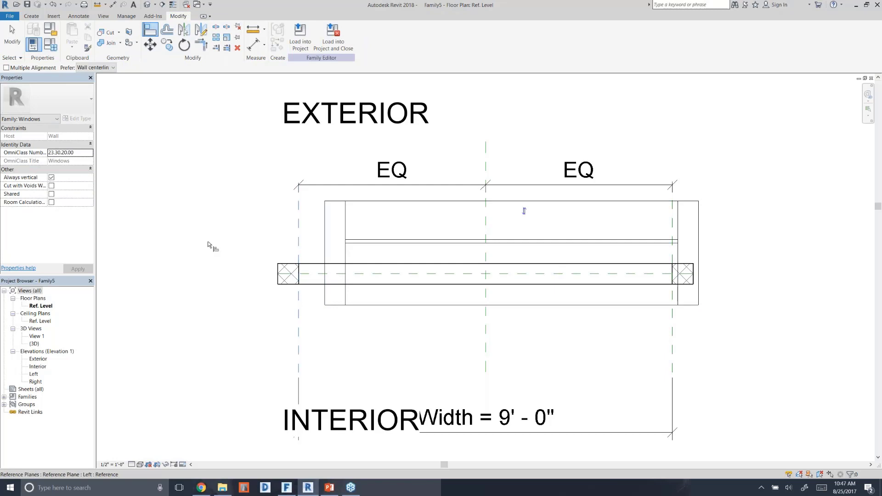
left_click(326, 229)
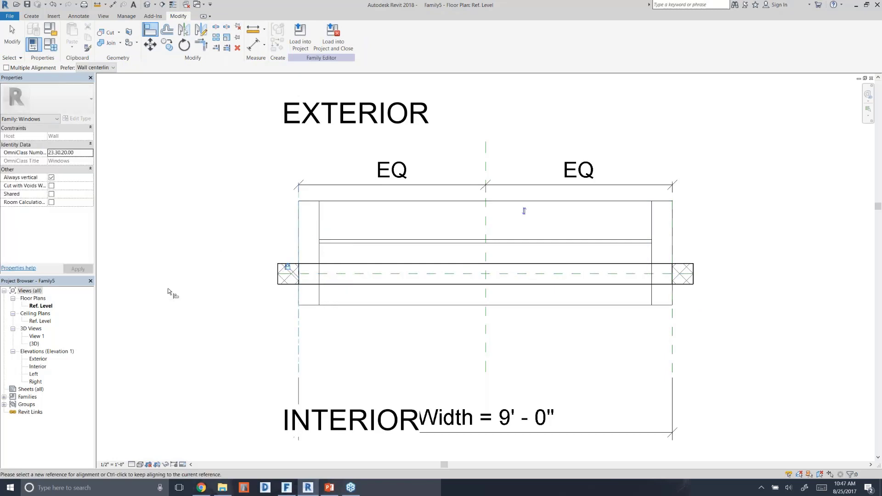
key("Escape")
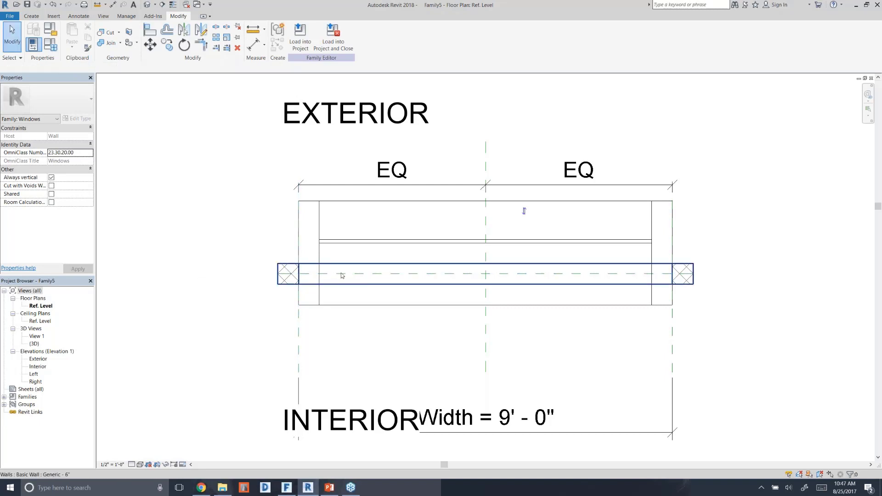
Step: Align the Center (Front/Back) reference plane to the wall's interior face and lock the alignment
left_click(342, 274)
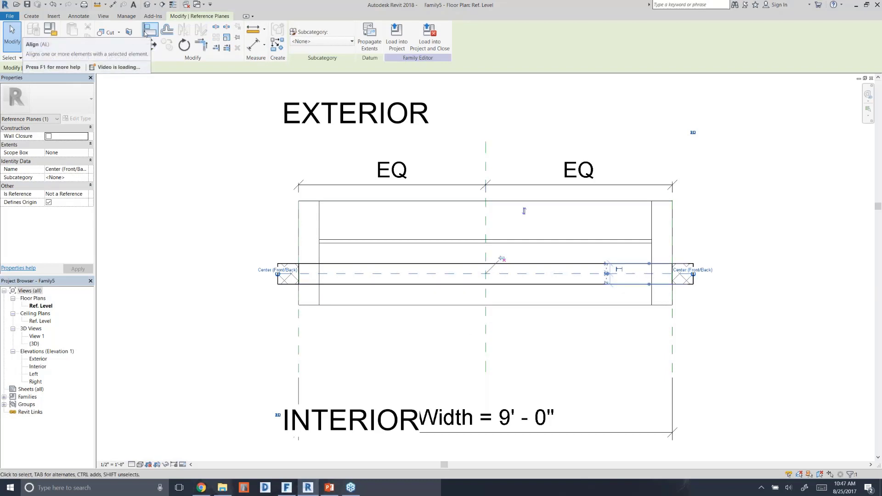
left_click(143, 33)
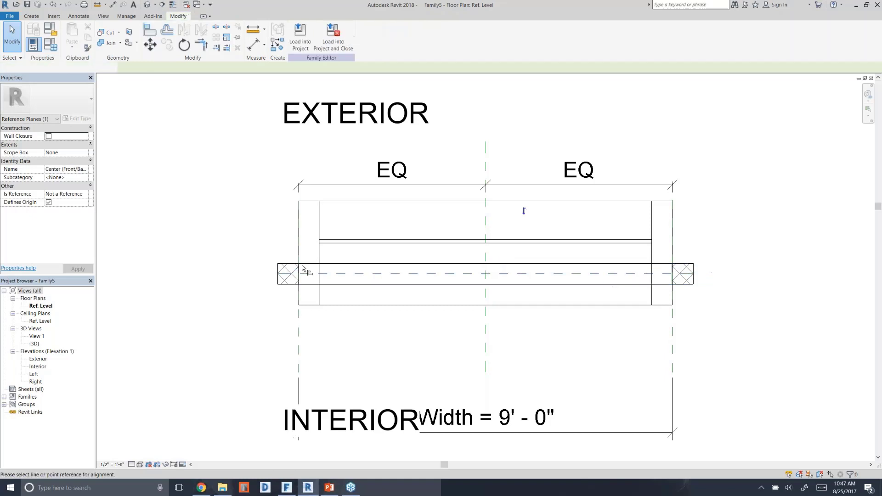
left_click(286, 285)
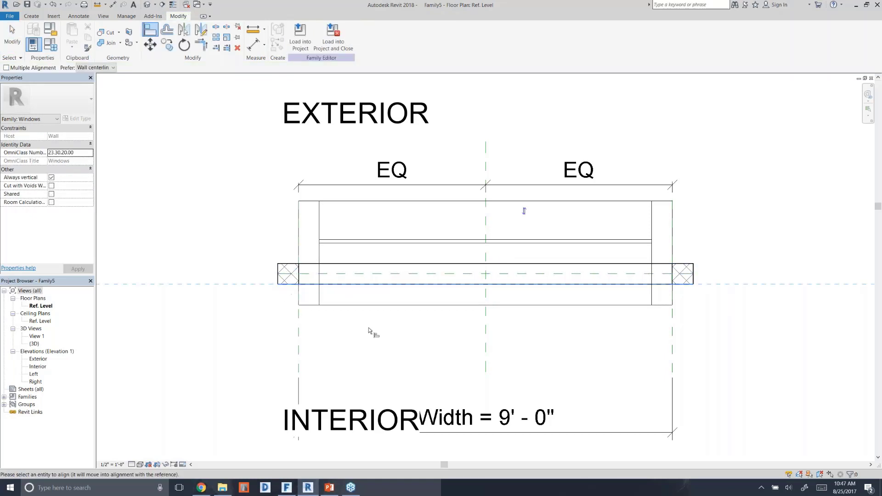
left_click(406, 275)
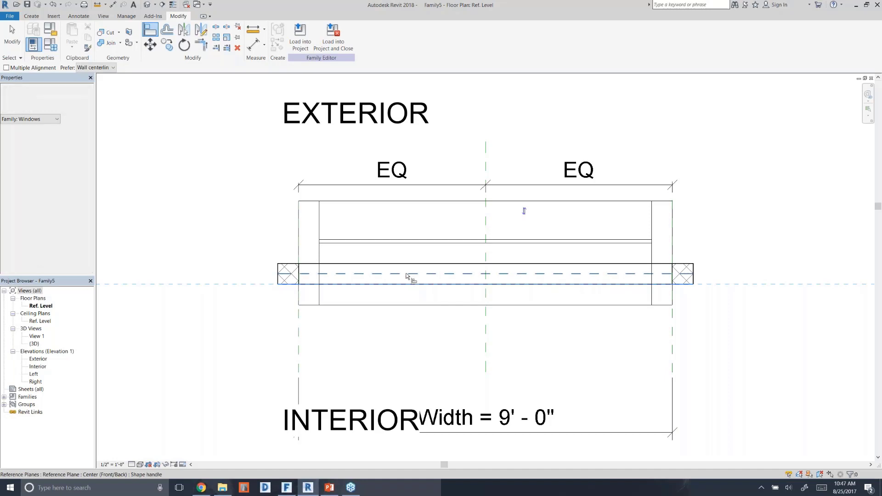
left_click(475, 296)
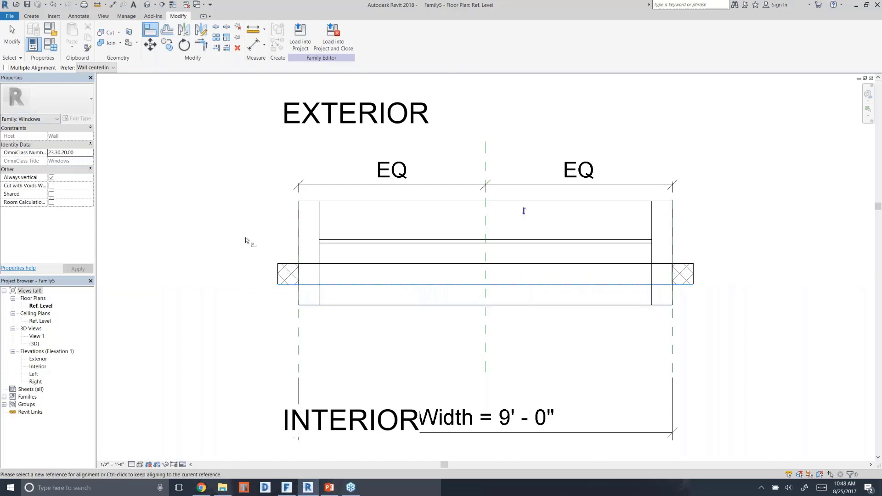
key("Escape")
key("Escape")
Step: Change the host wall's type to Generic - 12"
left_click(276, 278)
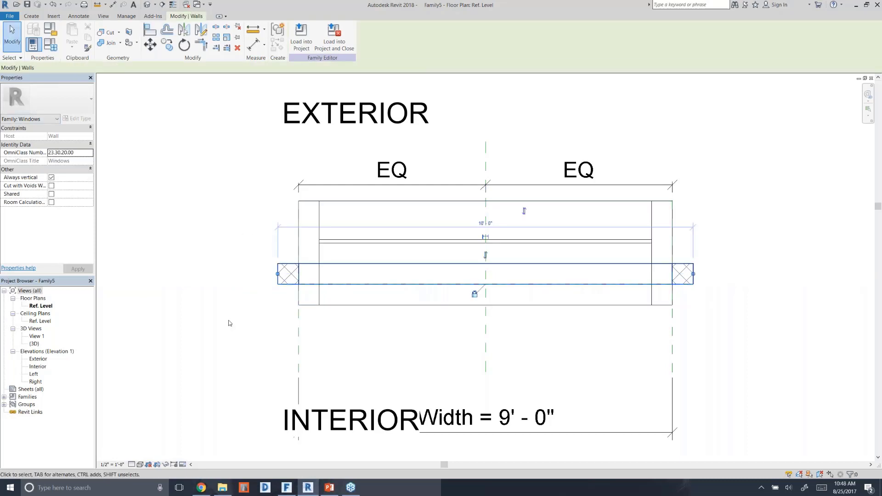
left_click(74, 109)
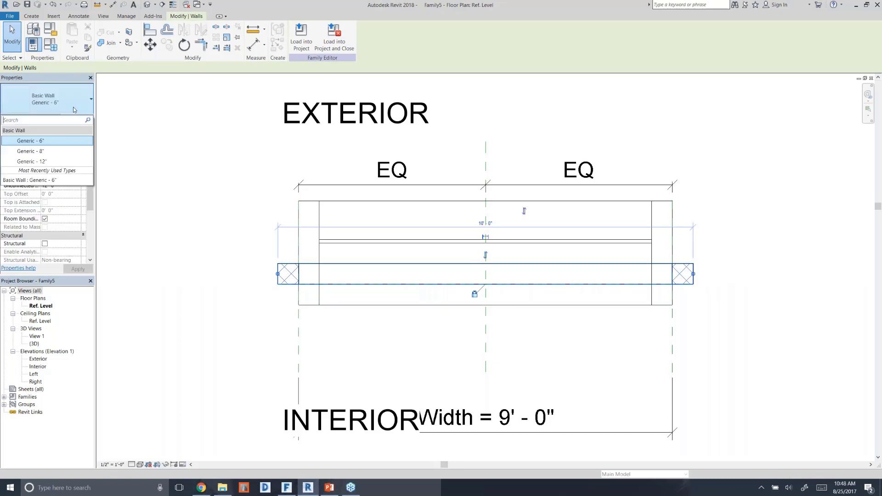
left_click(68, 165)
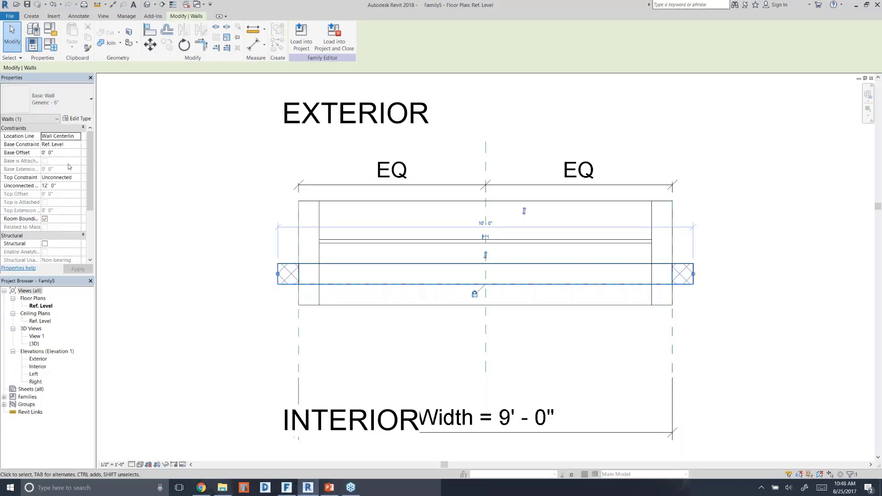
left_click(154, 216)
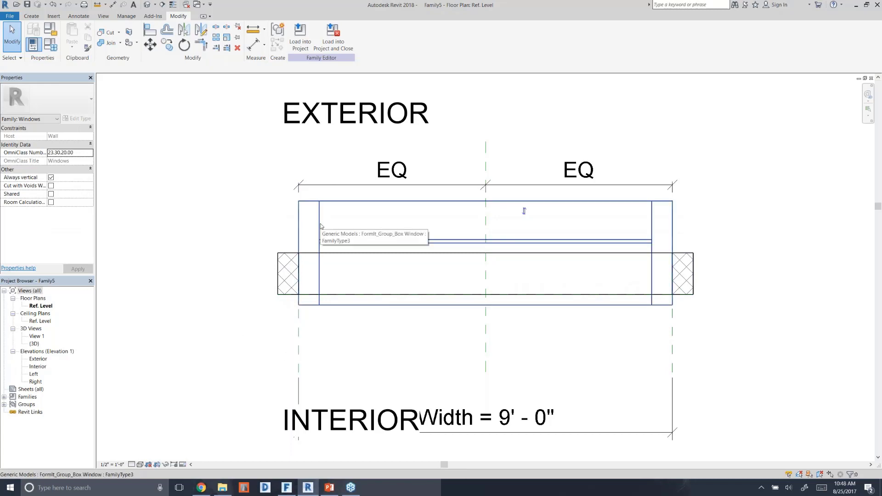
Step: Align the window's interior edge to the Center (Front/Back) reference plane and lock the alignment
left_click(150, 30)
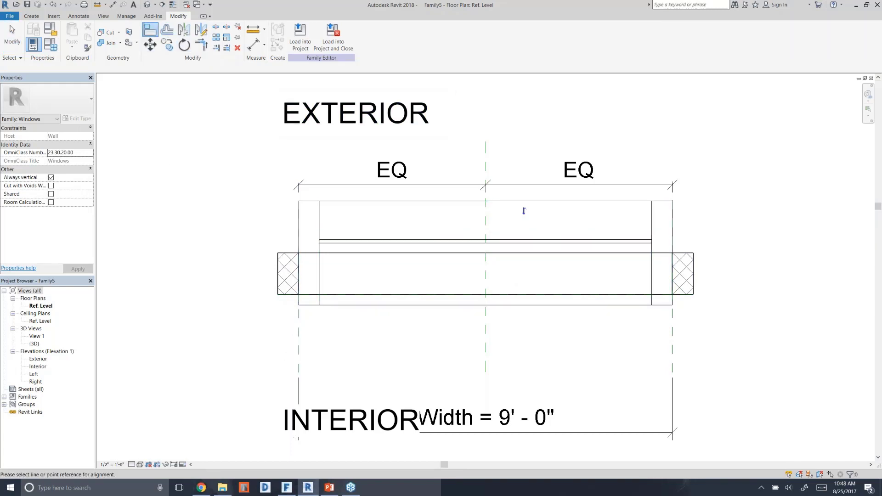
key("Tab")
left_click(351, 295)
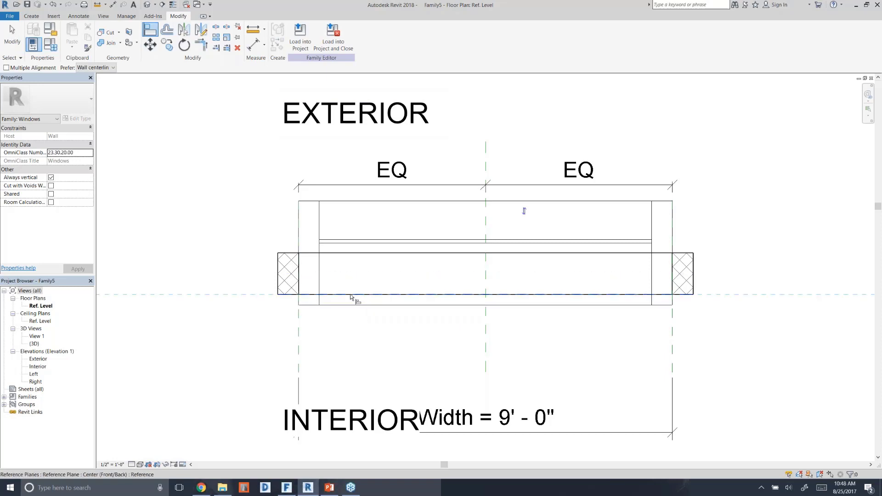
left_click(355, 306)
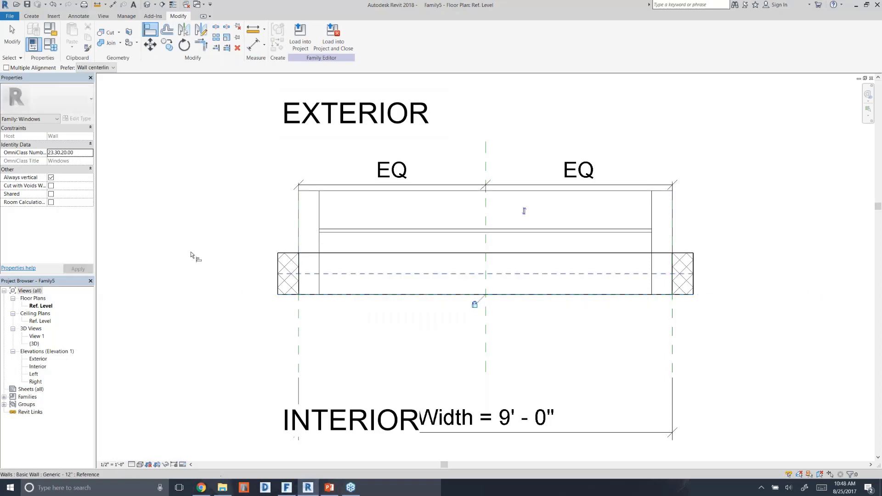
key("Escape")
key("Escape")
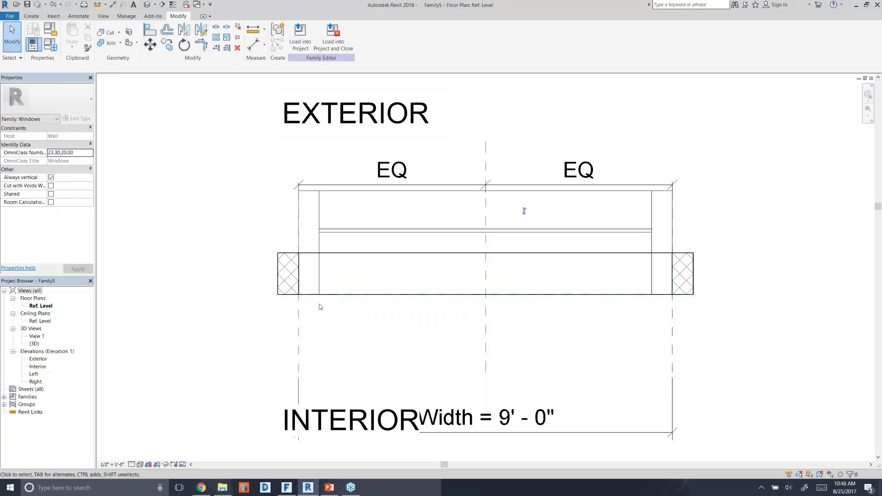
Step: Change the host wall's type to Generic - 8" to test the window's locked alignment
left_click(271, 274)
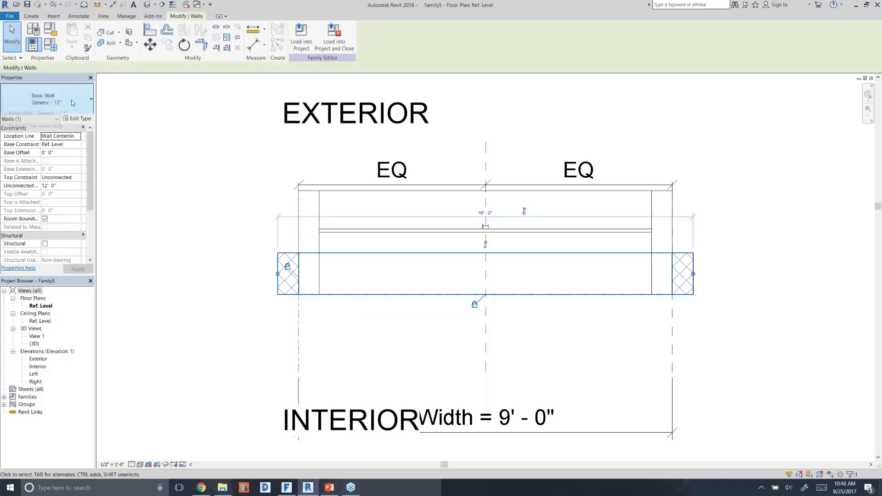
left_click(71, 100)
left_click(61, 152)
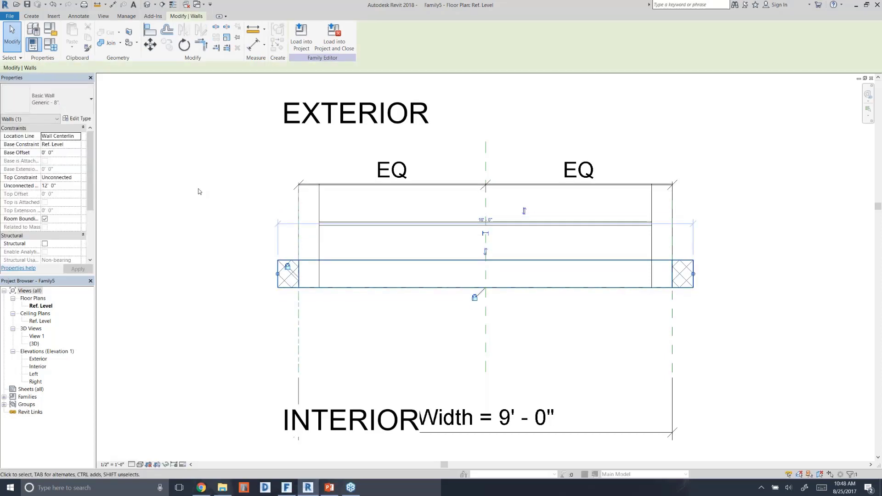
left_click(197, 191)
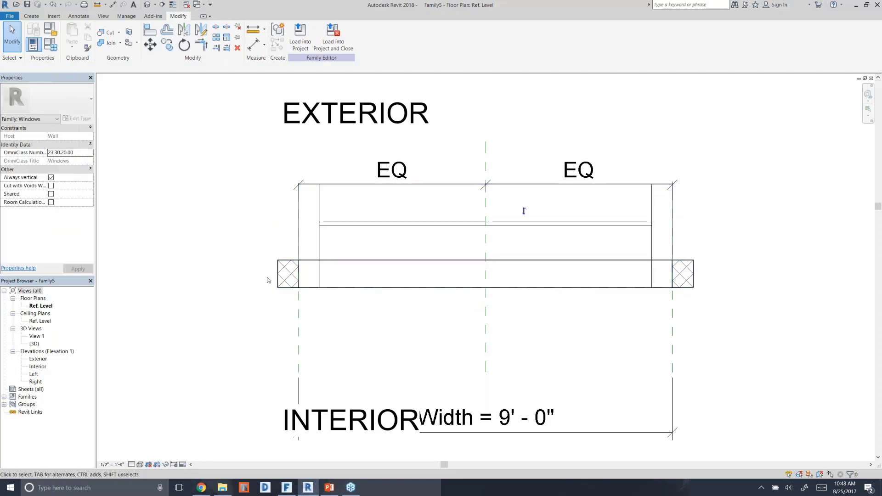
Step: Open the Left elevation and delete the stray FormIt_Group_Window Frame 11 component away from the wall
double_click(33, 376)
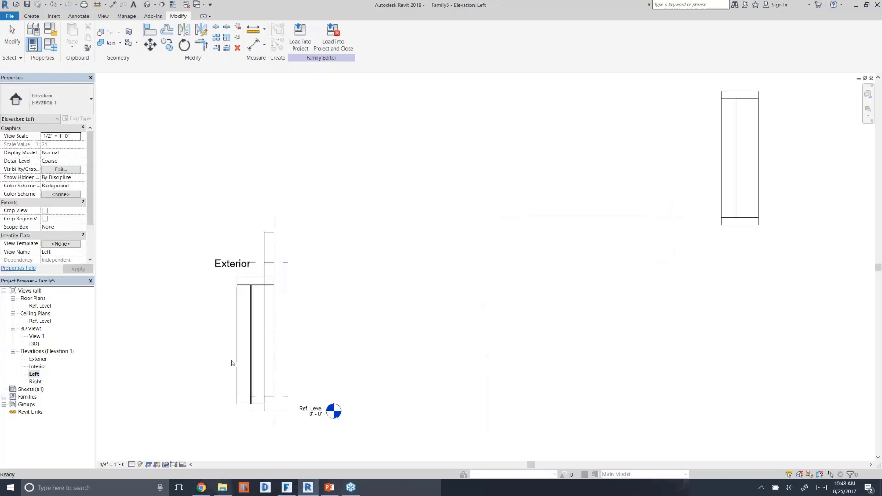
left_click(724, 184)
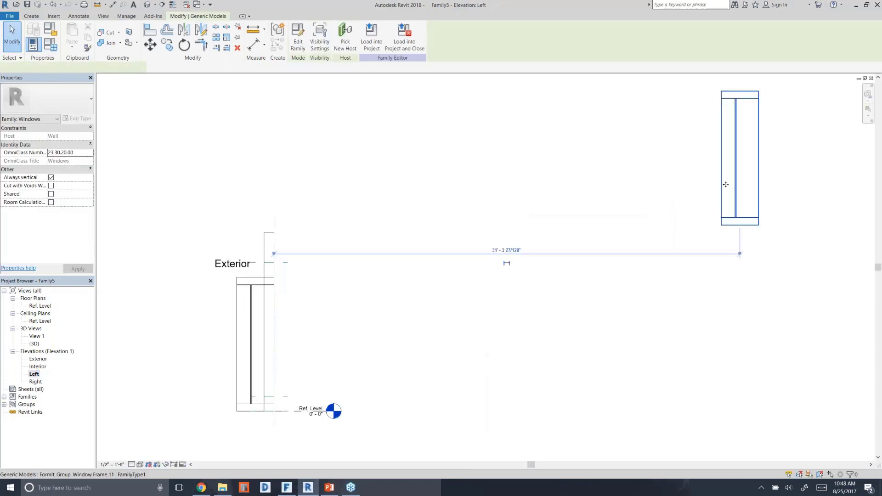
left_click(774, 196)
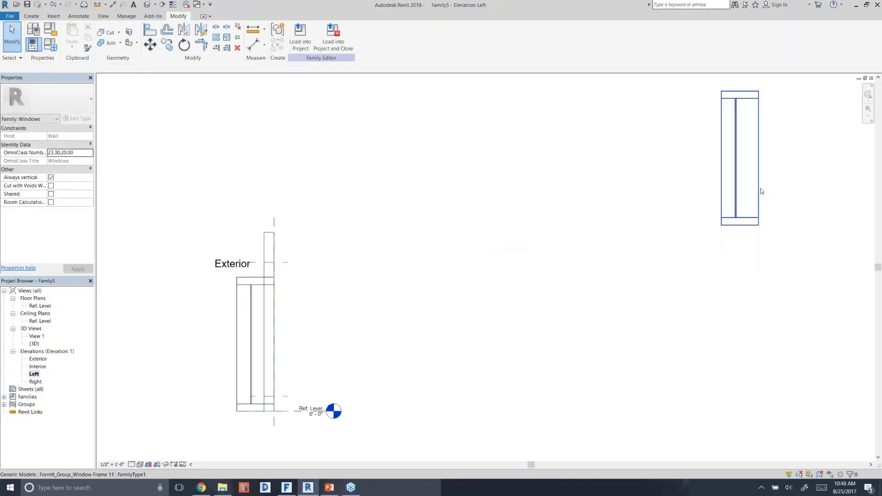
left_click(762, 192)
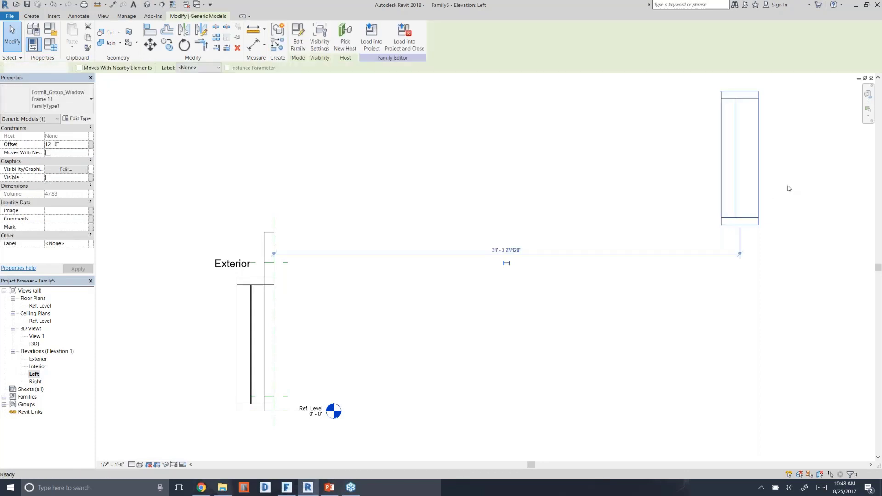
left_click(788, 188)
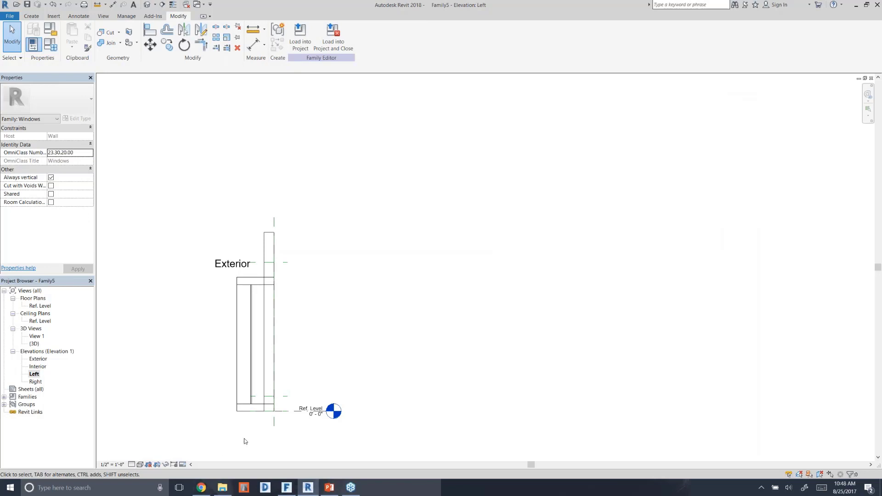
Step: Align the bottom edge of the box window to the Sill reference plane and lock the alignment
scroll(244, 438, "up", 2)
scroll(238, 420, "up", 1)
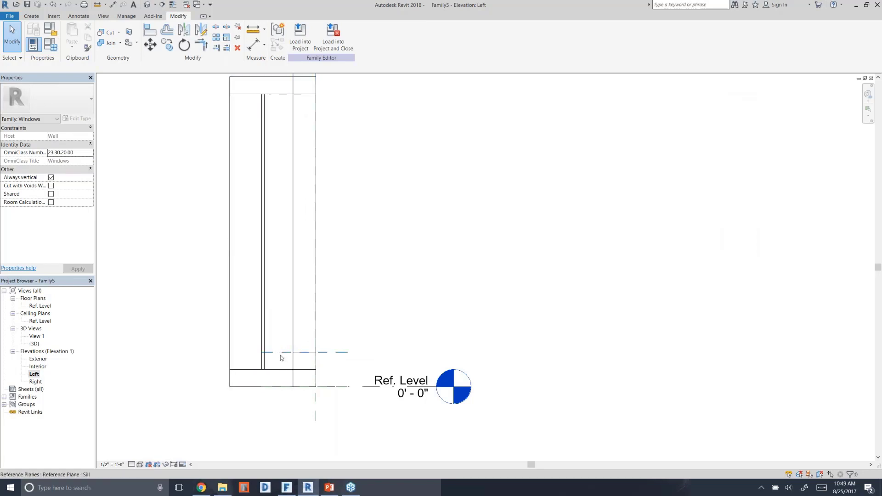
left_click(150, 30)
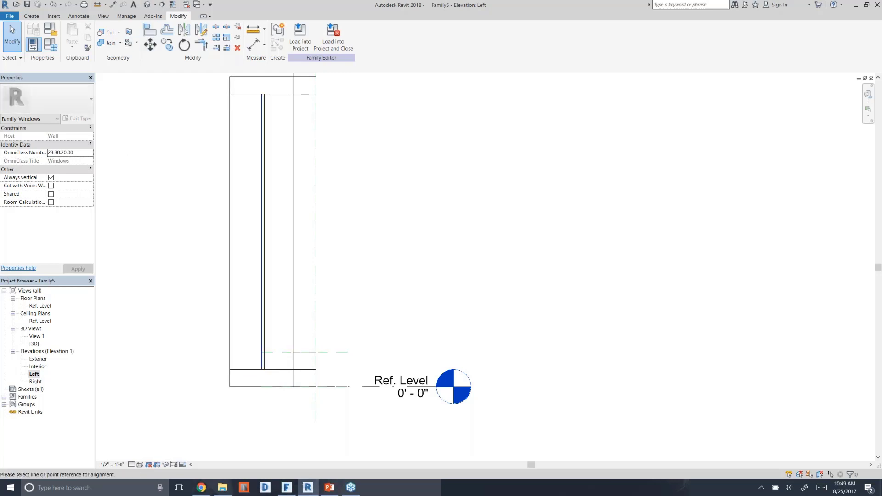
left_click(236, 389)
left_click(277, 362)
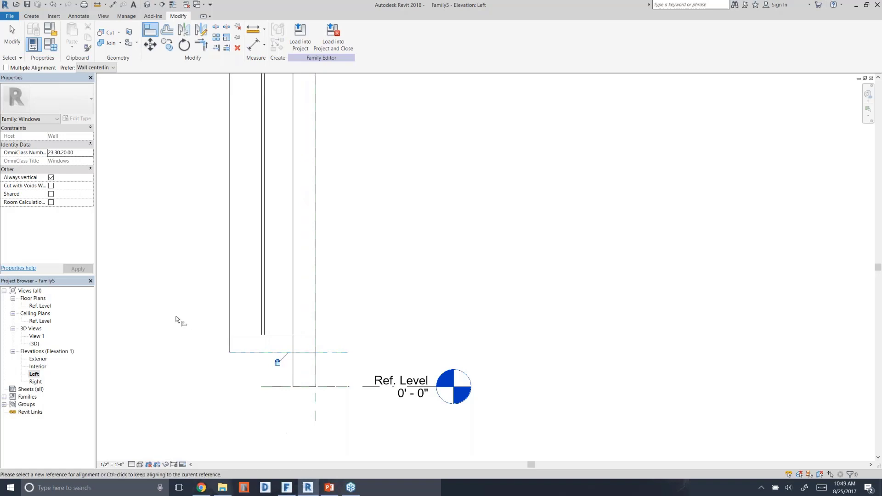
scroll(223, 385, "down", 2)
middle_click_drag(212, 309, 241, 317)
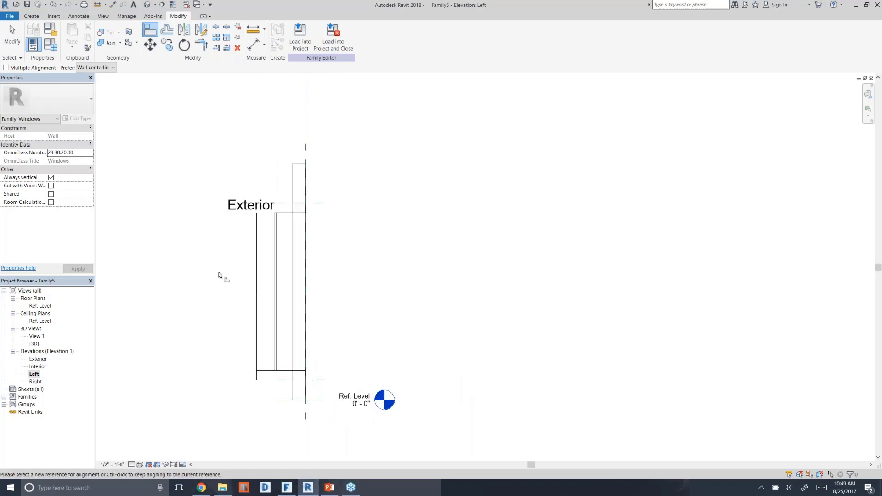
key("Escape")
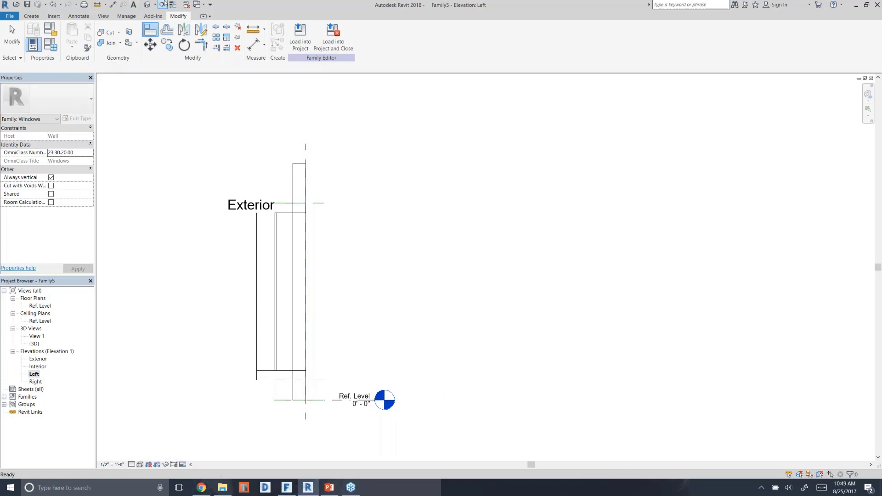
Step: Open the default 3D view and set its visual style to Realistic
left_click(146, 6)
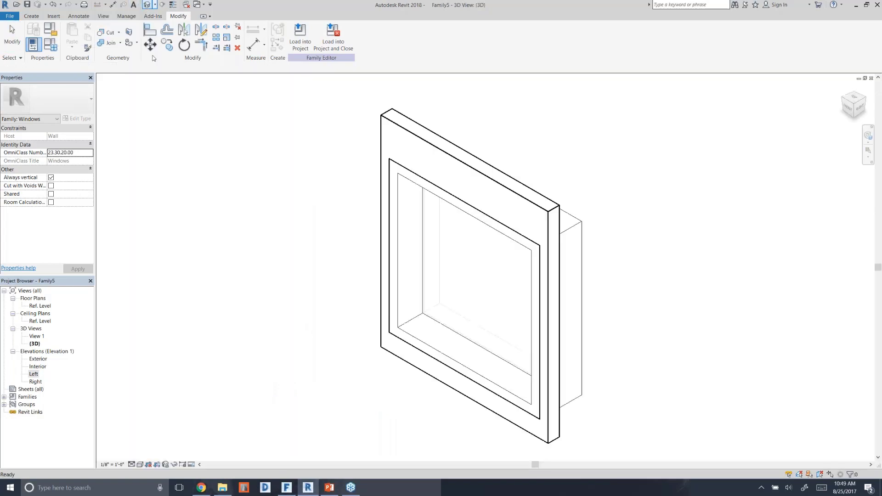
left_click(140, 464)
left_click(151, 447)
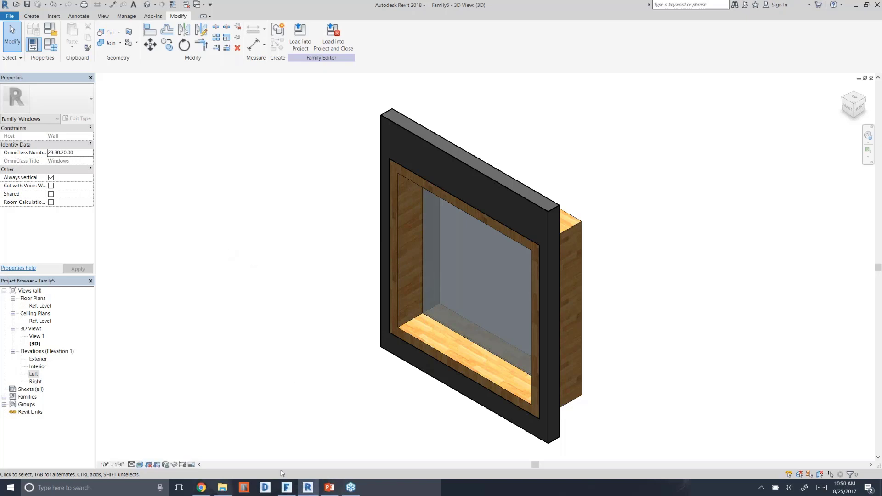
Step: Switch to FormIt and open the local Box Window sketch from the FormItContent Windows folder
mouse_move(288, 492)
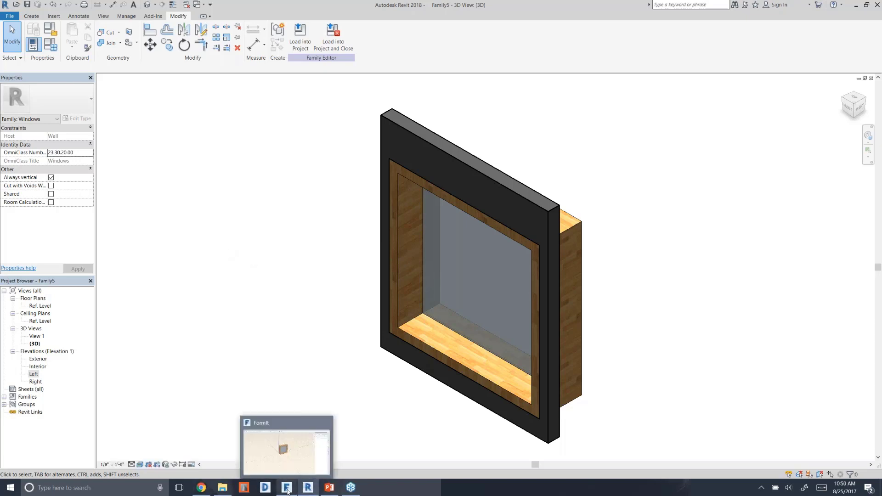
left_click(288, 457)
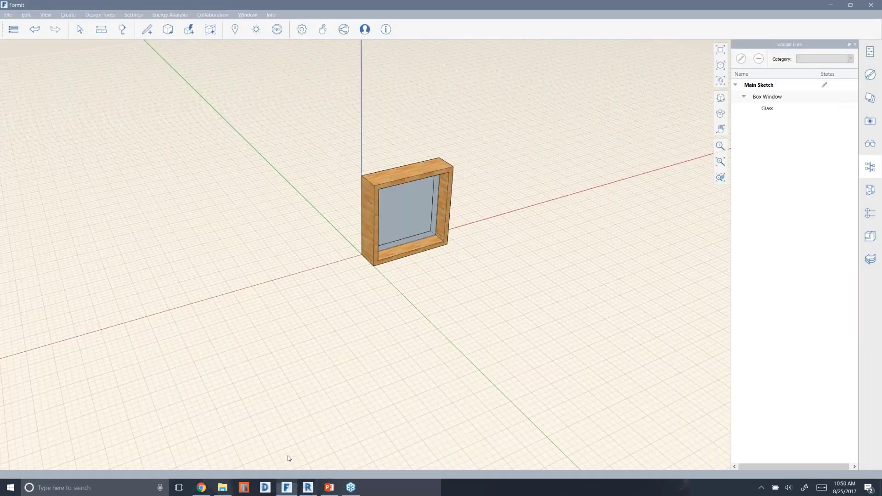
left_click(14, 30)
mouse_move(203, 59)
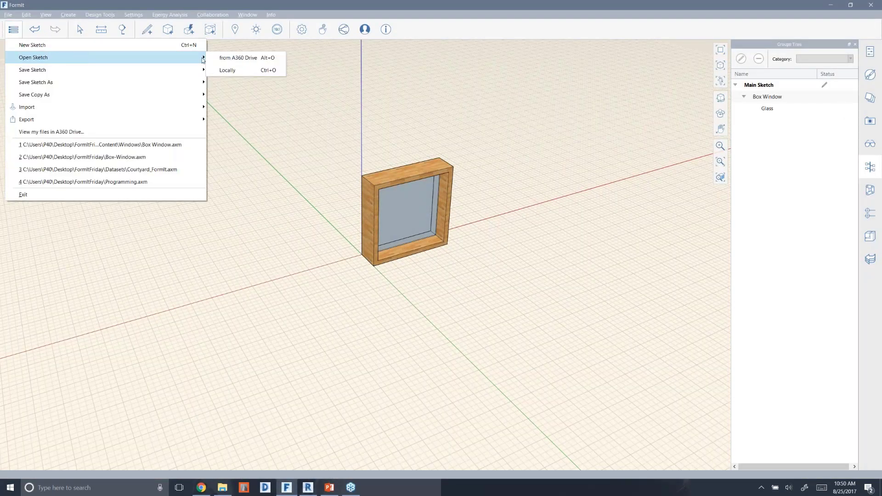
left_click(227, 70)
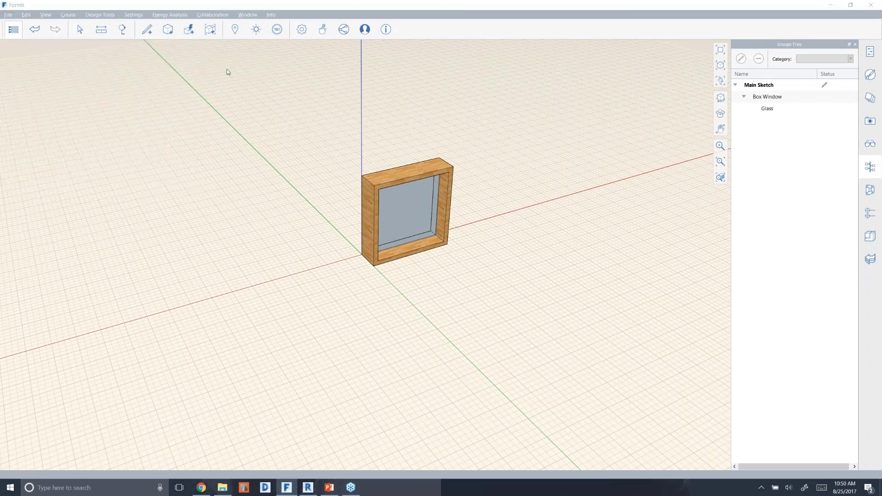
left_click(483, 254)
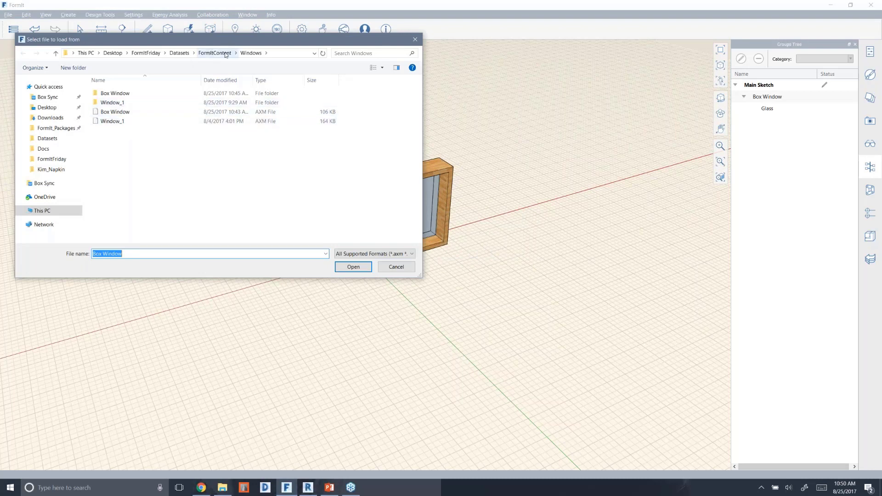
left_click(119, 113)
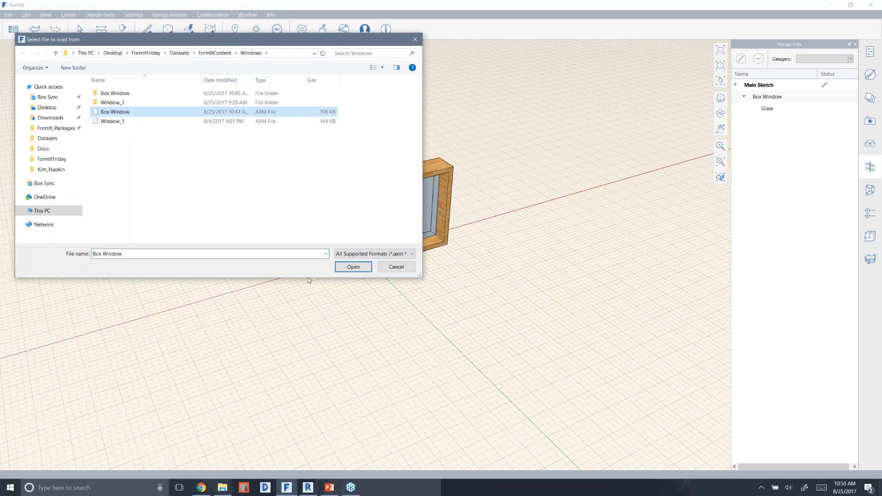
left_click(353, 266)
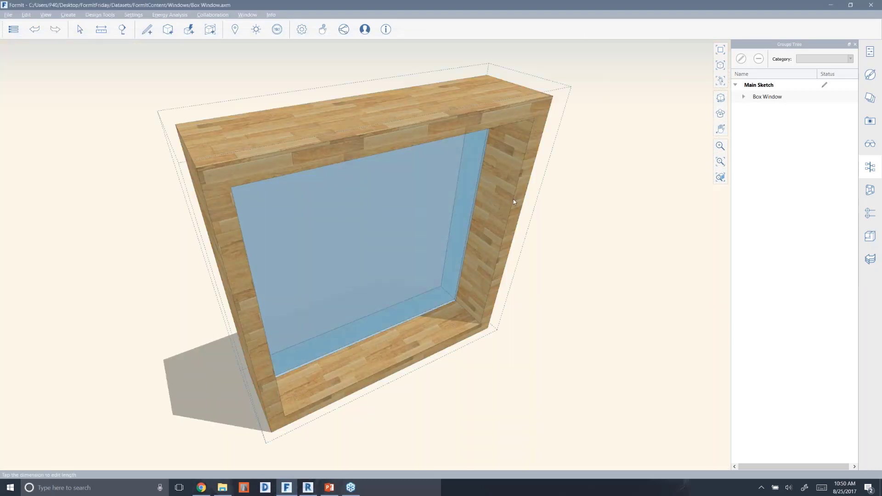
Step: Edit the Box Window group to push the frame's front face inward, exit the group, and switch back to Revit
double_click(255, 171)
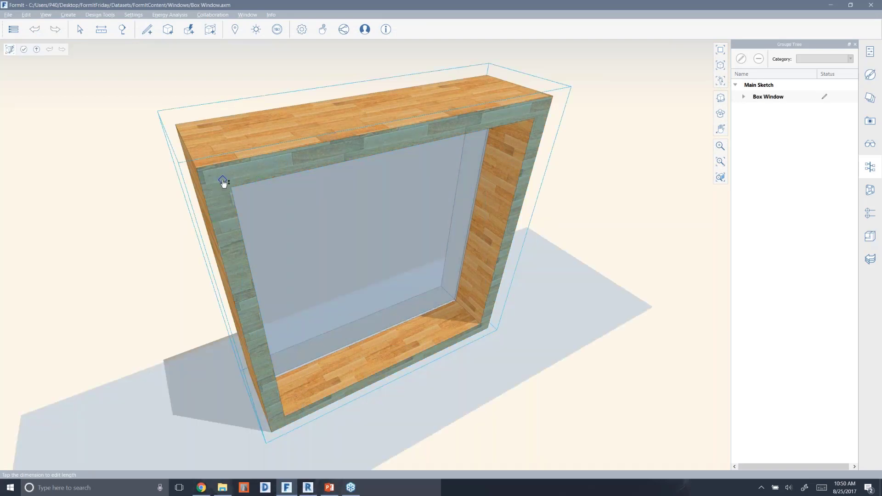
left_click_drag(222, 181, 216, 173)
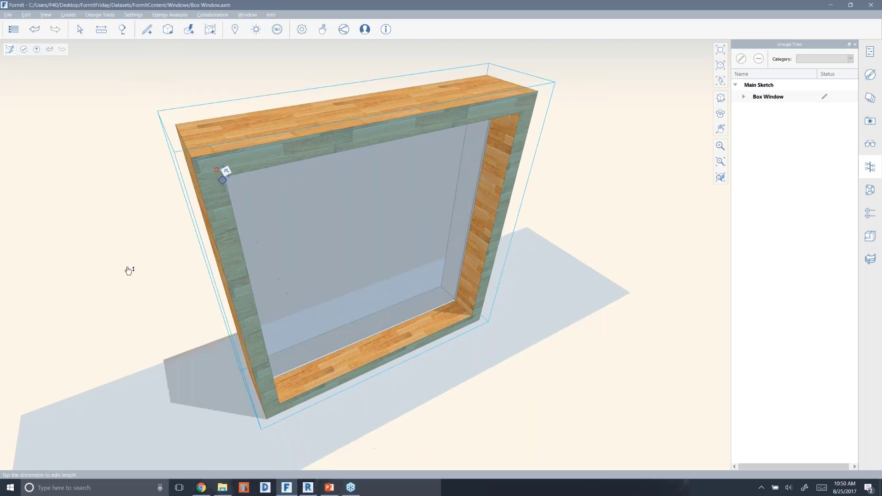
left_click(127, 256)
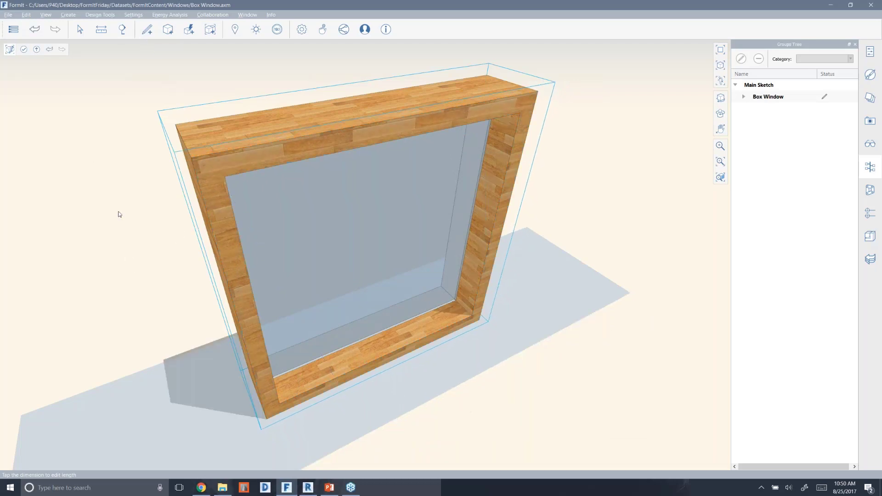
double_click(54, 144)
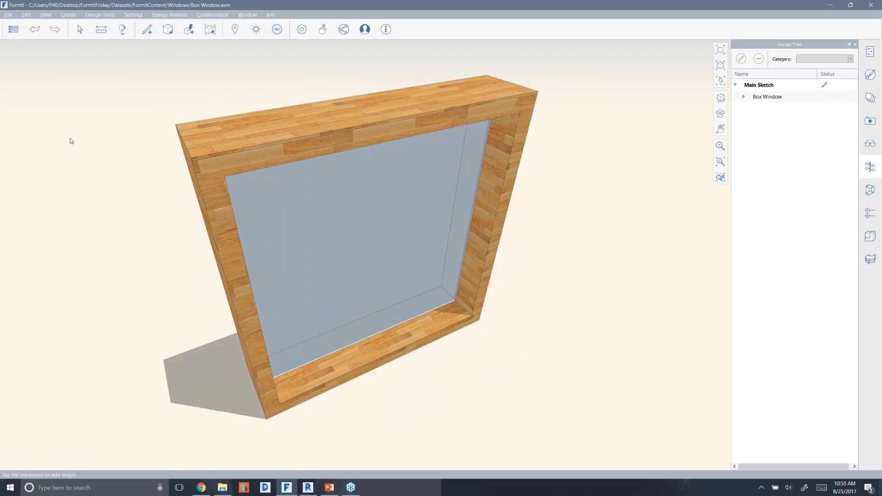
left_click(308, 488)
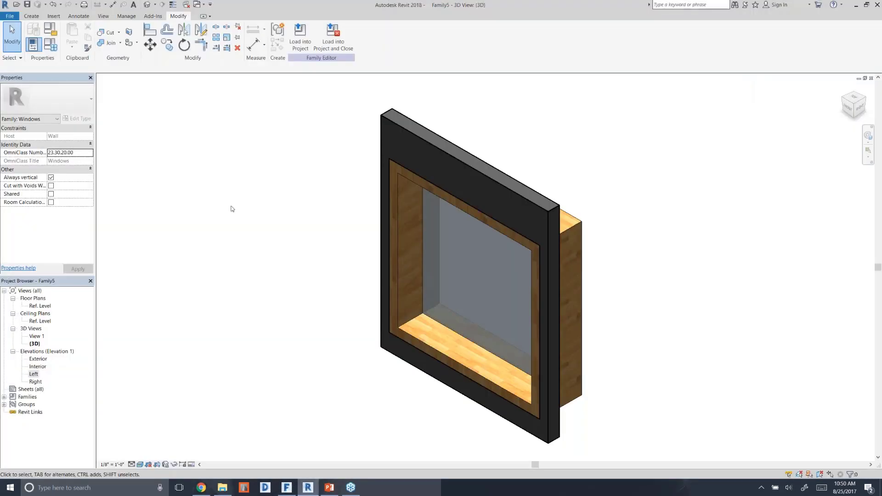
Step: Import the updated Box Window AXM file from the Windows folder into the family's Ref. Level floor plan
double_click(40, 306)
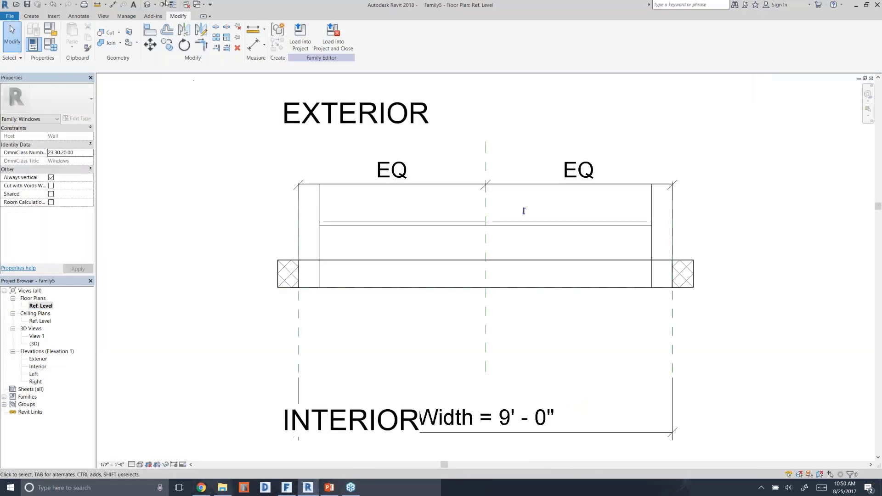
left_click(153, 16)
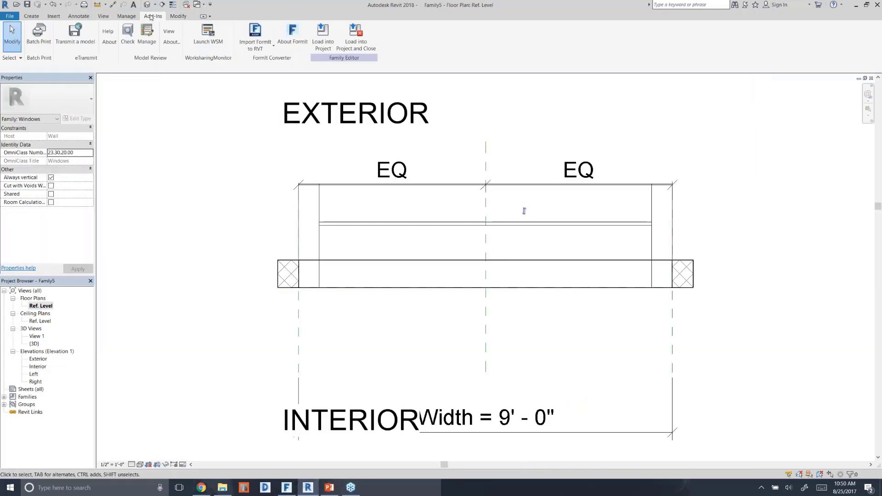
left_click(263, 40)
left_click(251, 102)
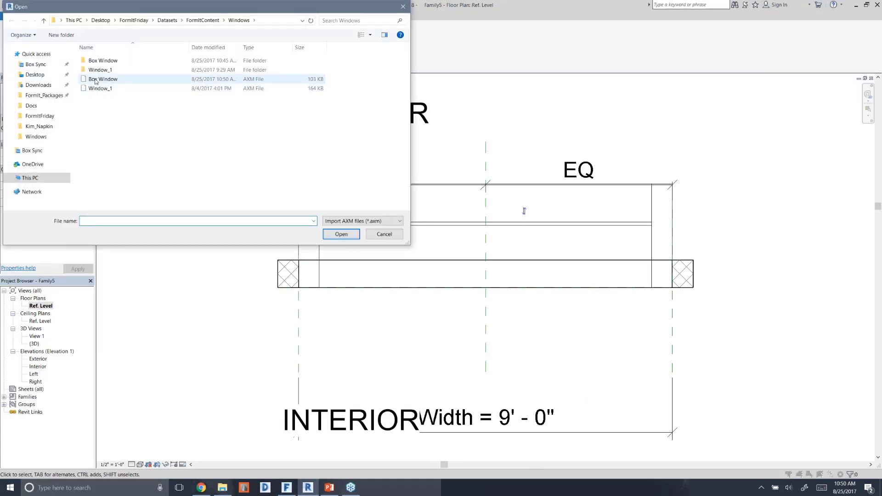
double_click(100, 79)
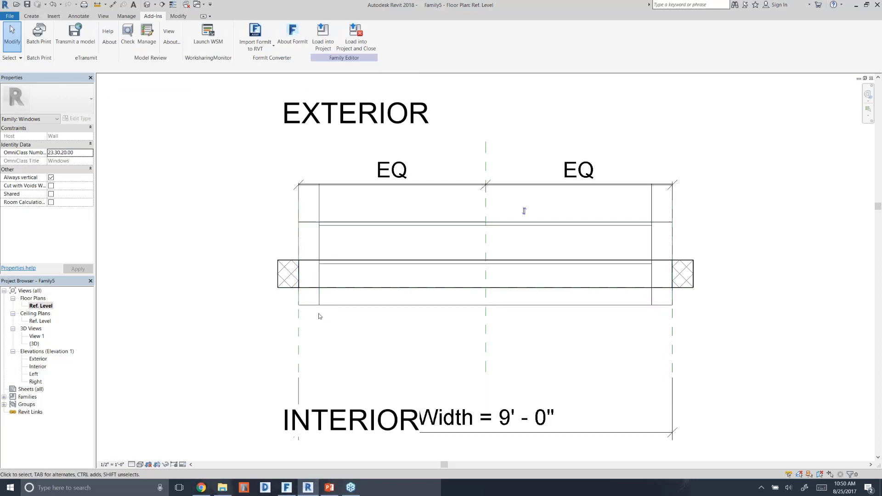
Step: Delete the newly imported window instance and change the original constrained box window to FormIt_Group_Box Window2 FamilyType5
left_click_drag(319, 304, 320, 281)
key("Delete")
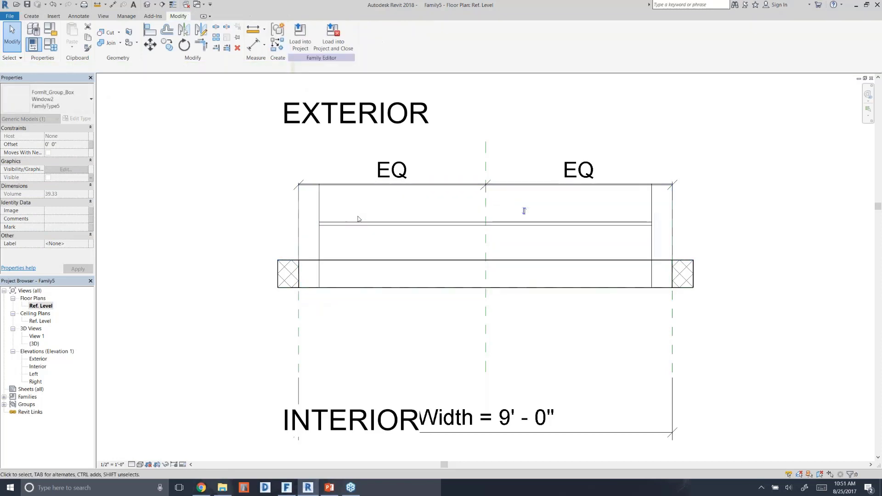
left_click(319, 229)
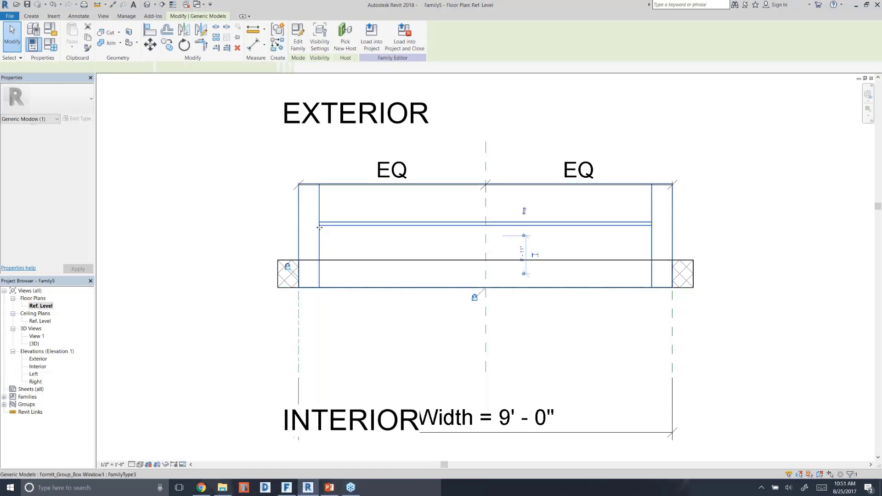
left_click(70, 106)
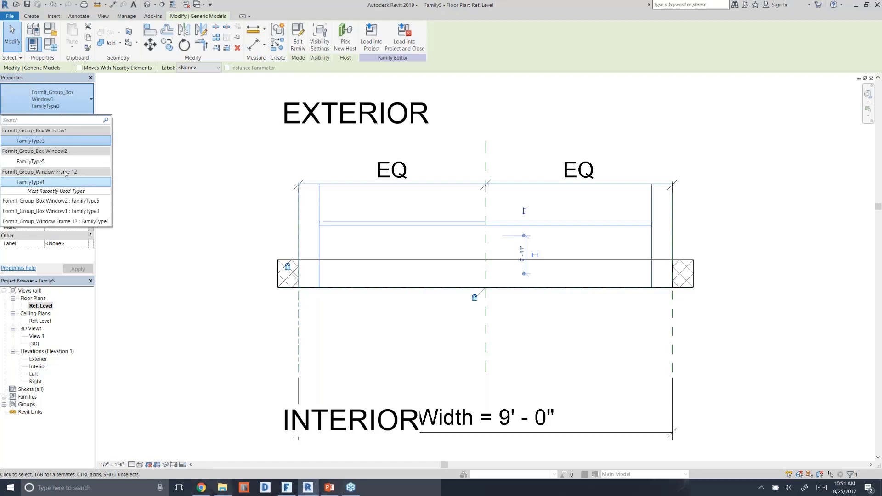
left_click(43, 164)
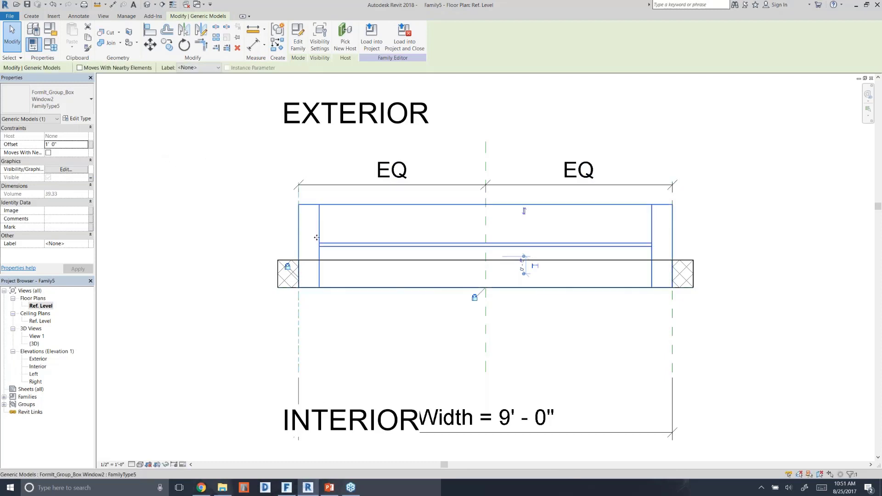
left_click(222, 217)
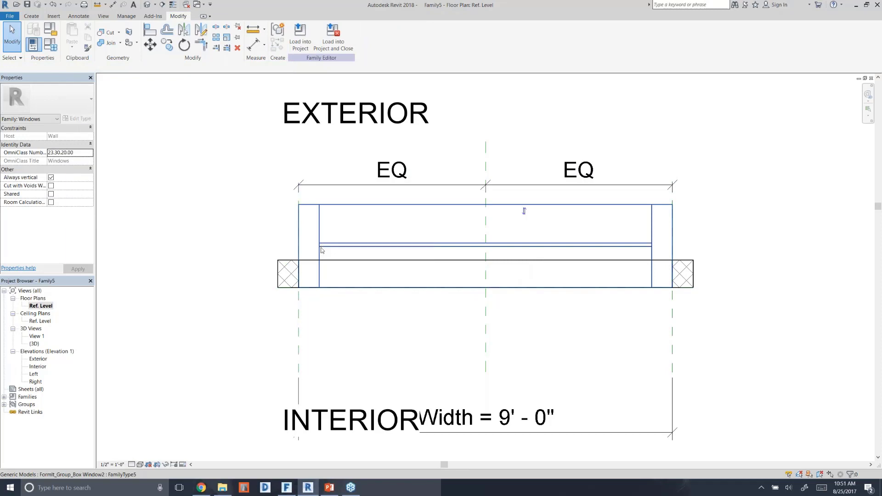
Step: Open the default 3D view and delete FamilyType6 from the family types, leaving Box Window as the current type
left_click(147, 5)
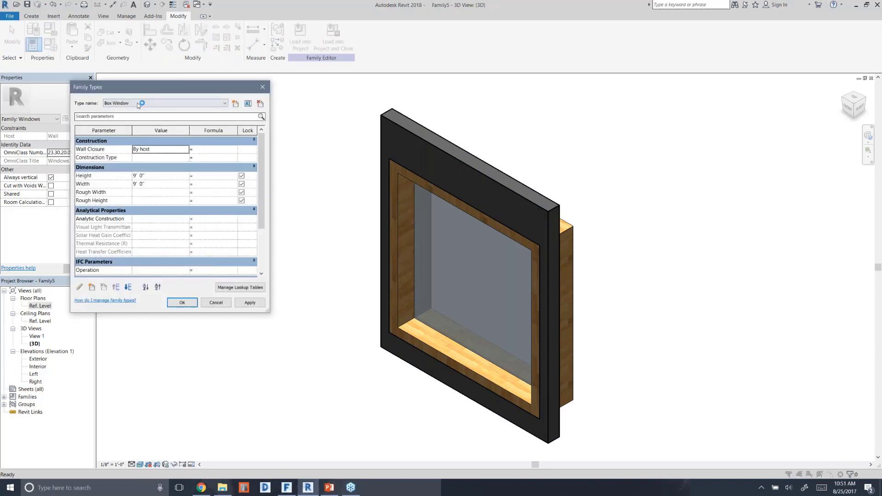
left_click(137, 103)
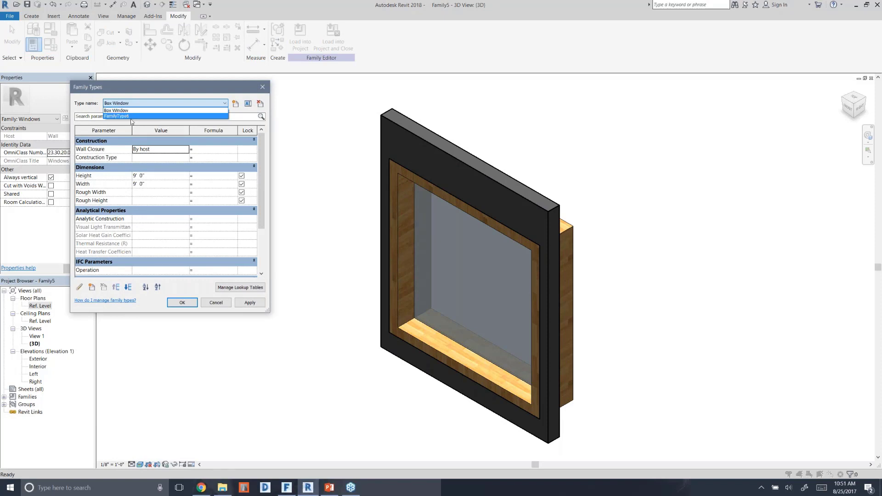
left_click(129, 116)
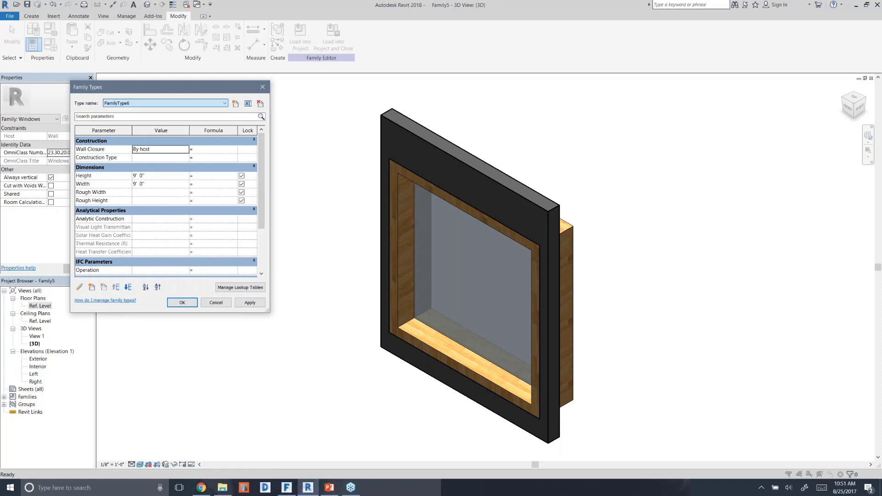
left_click(260, 105)
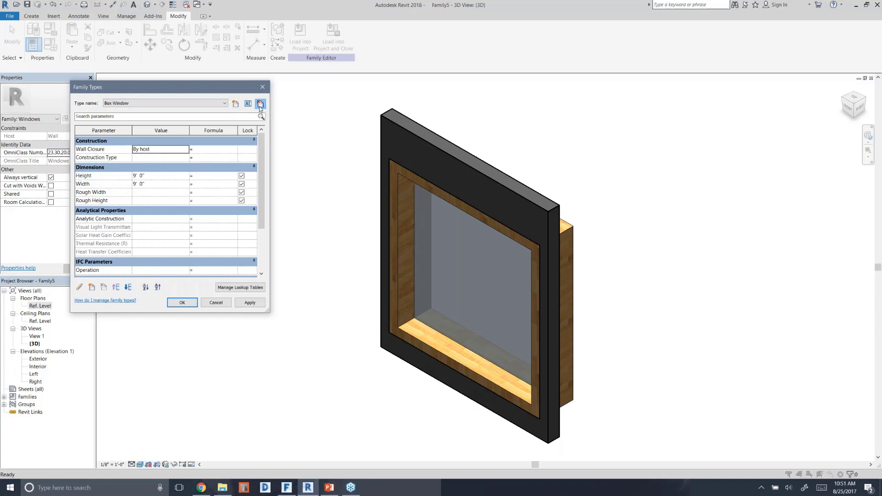
left_click(197, 103)
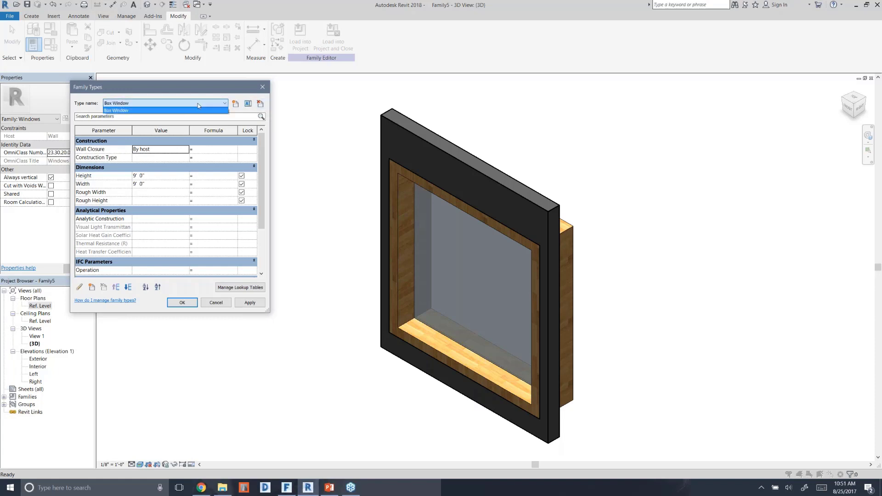
left_click(137, 111)
Step: Enable the FamilyType6Visible parameter for the Box Window type and apply the family type settings
scroll(169, 222, "down", 3)
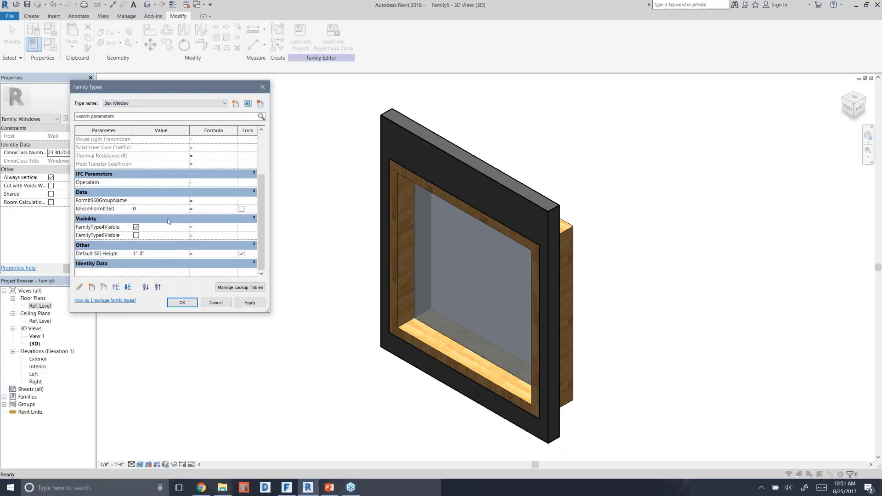
left_click(118, 236)
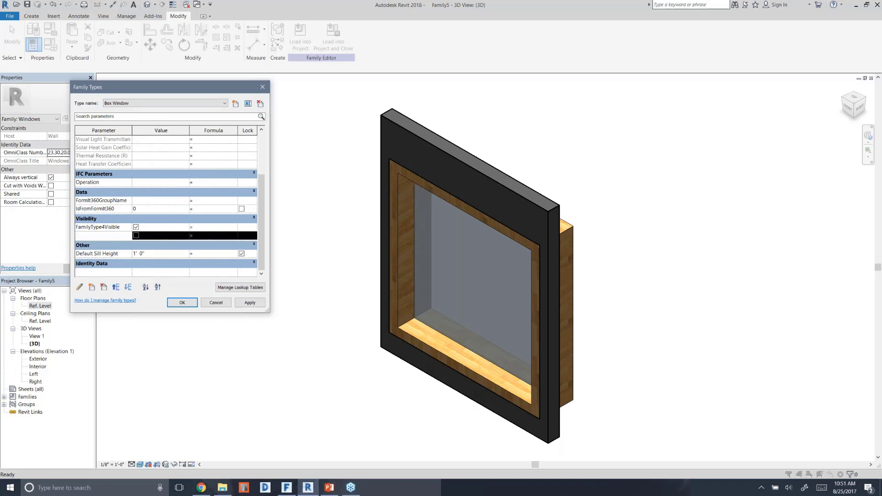
left_click(136, 236)
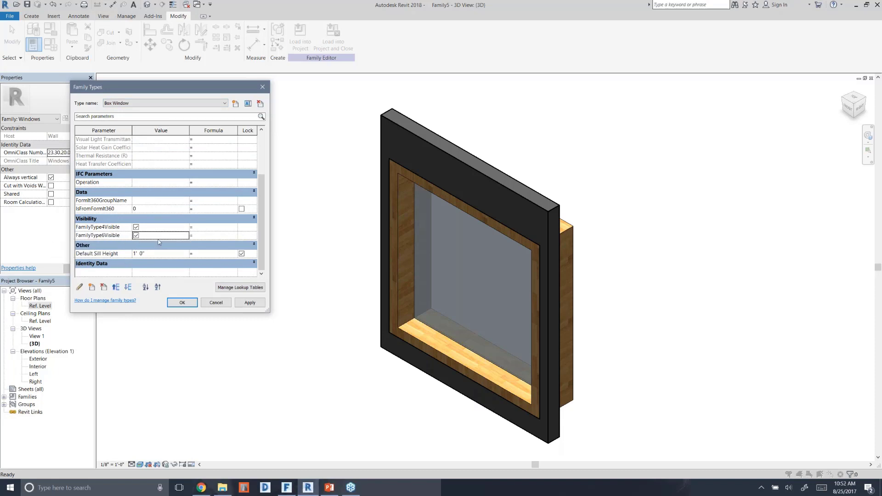
left_click(183, 303)
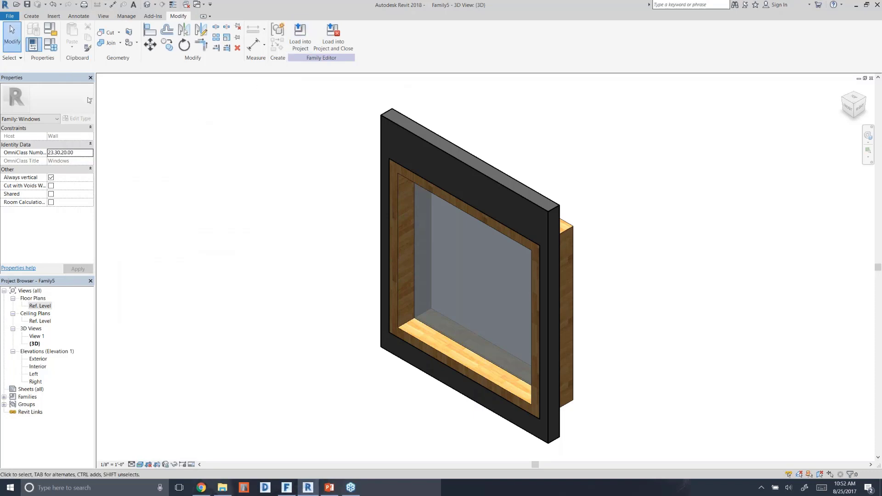
Step: Save the family as Box Window in the FormItFriday folder
left_click(27, 4)
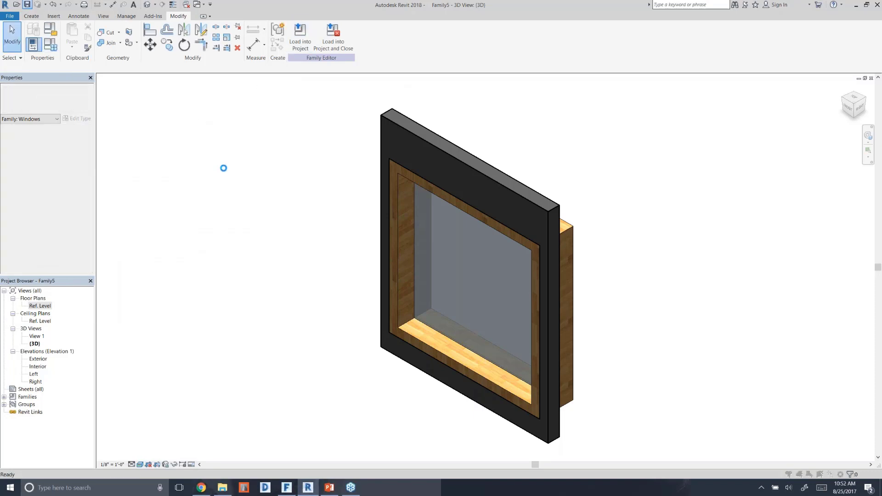
left_click(347, 142)
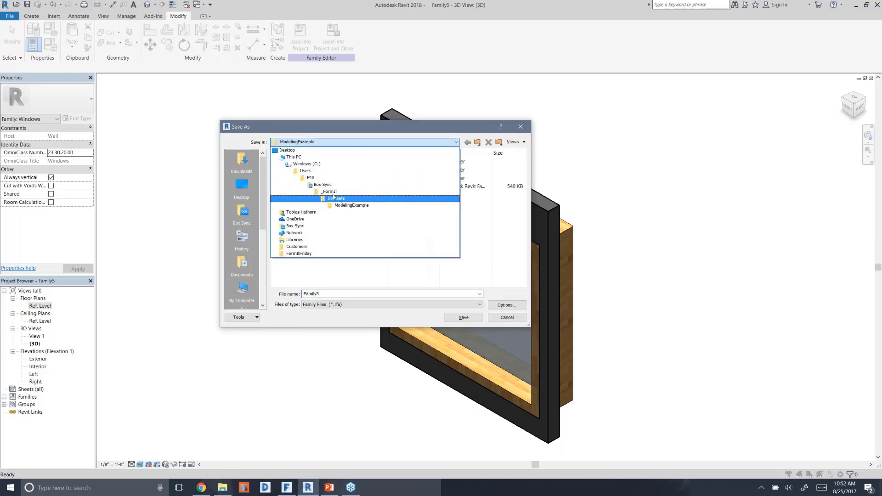
left_click(298, 253)
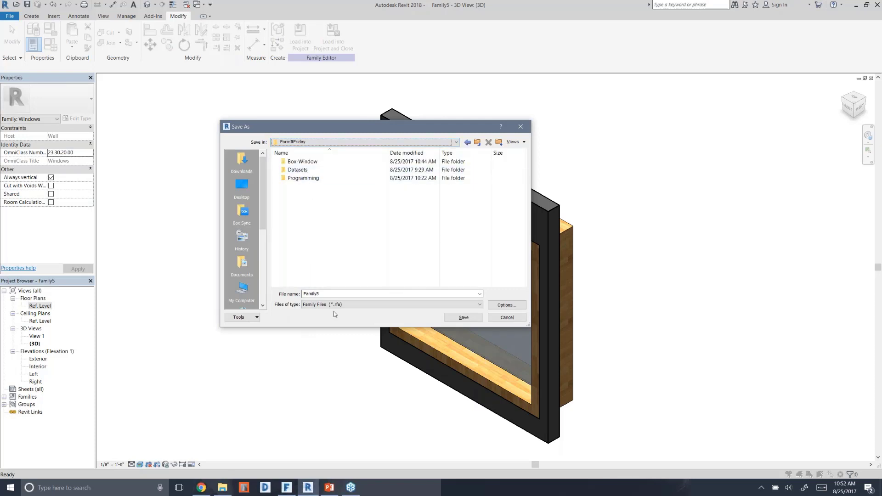
left_click(331, 293)
type("B")
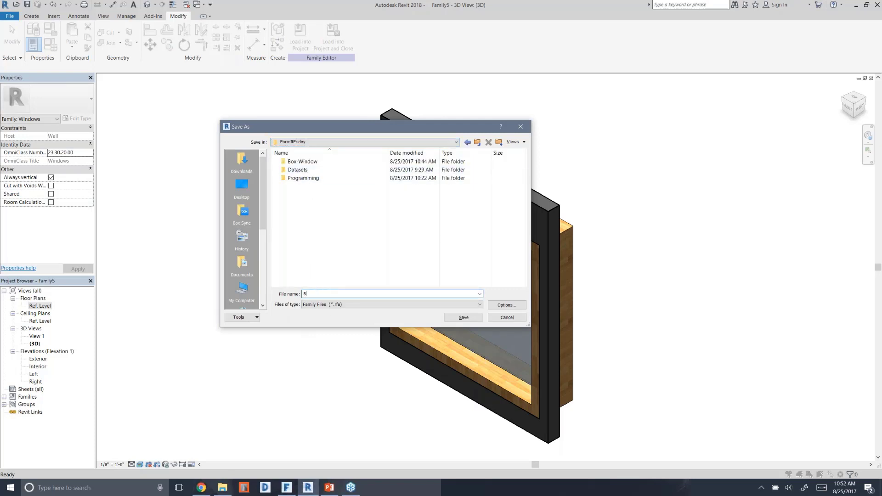
type("ox Window")
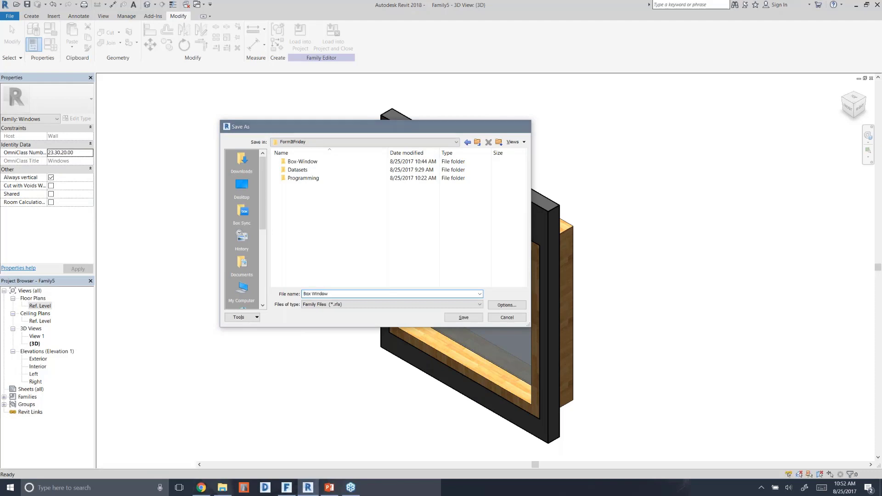
key("Return")
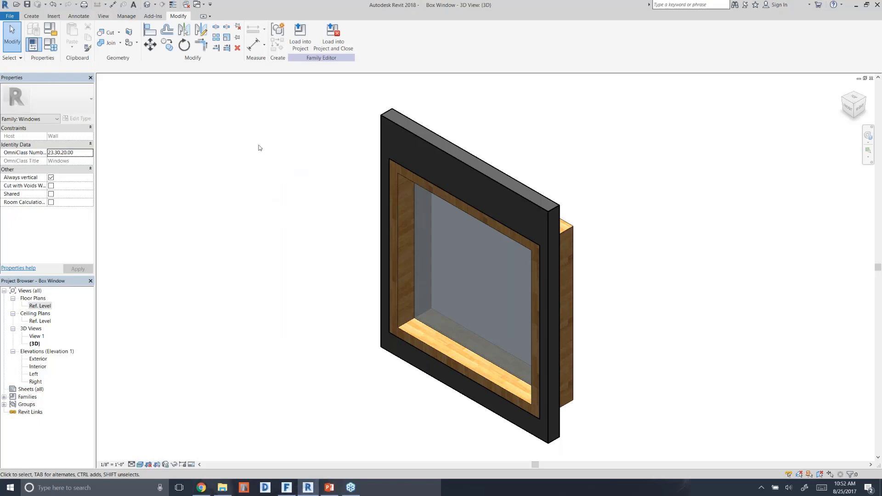
Step: Load the Box Window family into Project1 and exit window placement without placing an instance
left_click(302, 39)
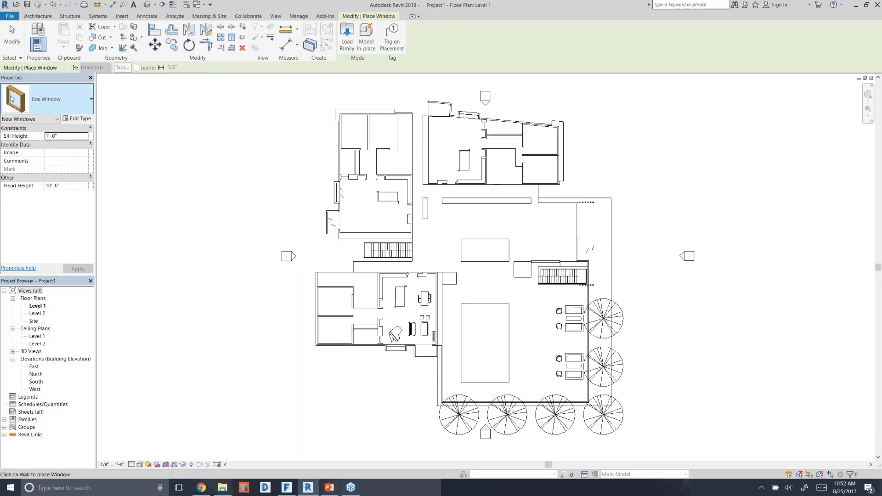
key("Escape")
key("Escape")
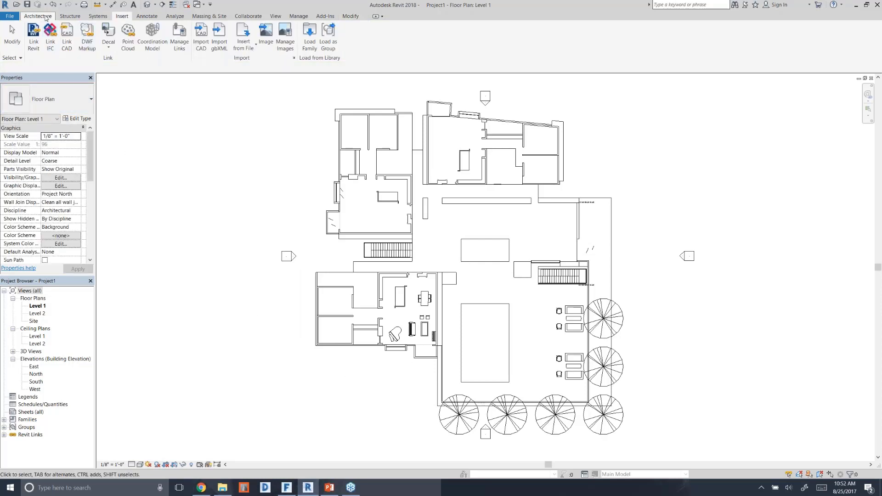
Step: Draw a horizontal wall about 24 feet long in the open area below the lower-left building wing on Level 1
key("w")
key("a")
left_click(293, 405)
left_click(350, 405)
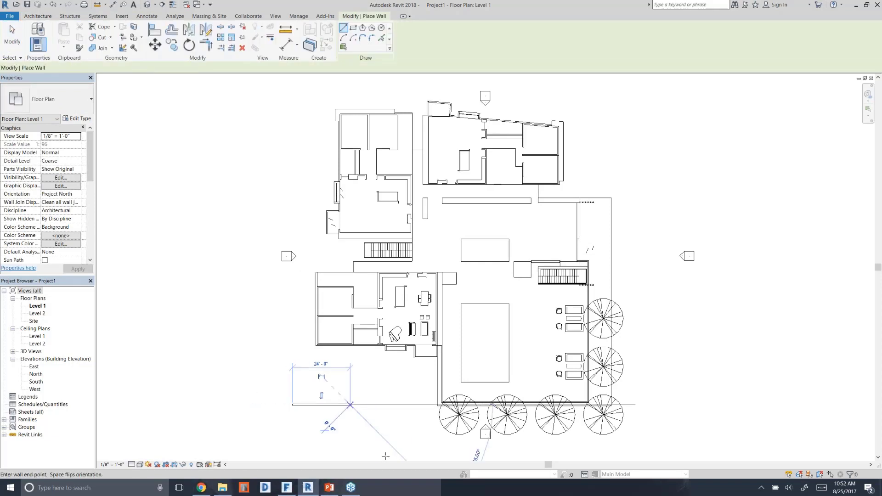
key("Escape")
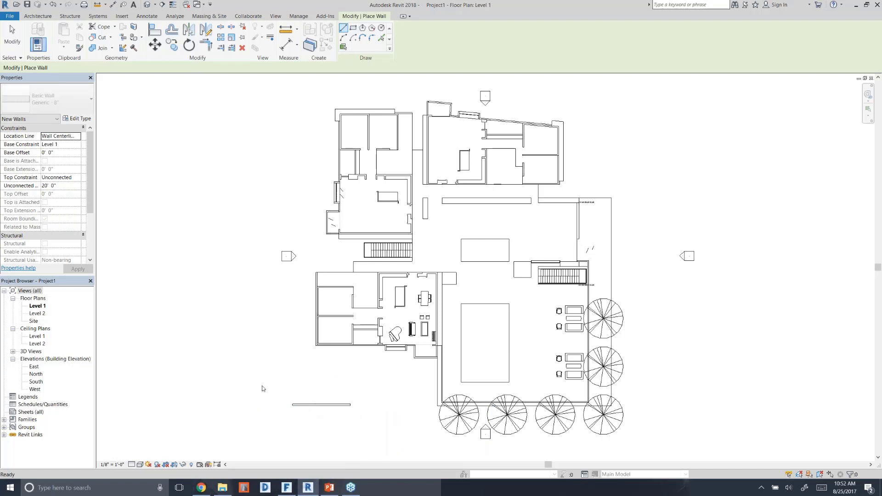
key("Escape")
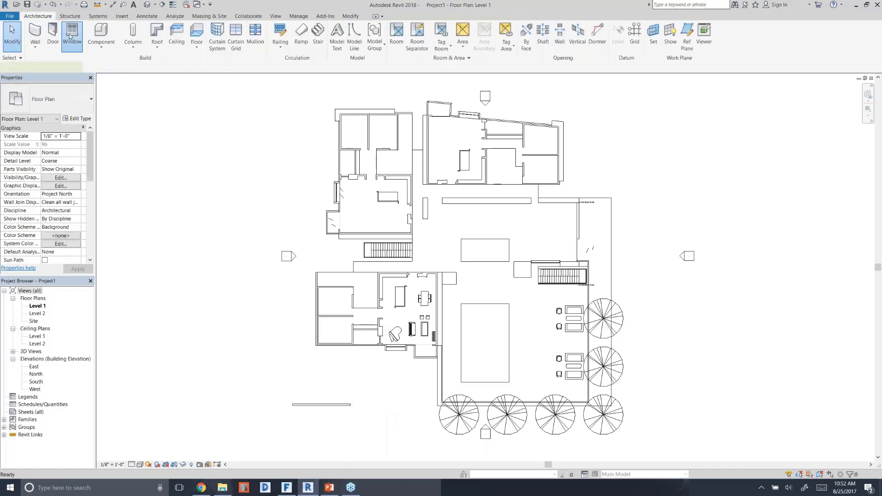
Step: Place a Box Window at the middle of the new freestanding wall
key("w")
key("n")
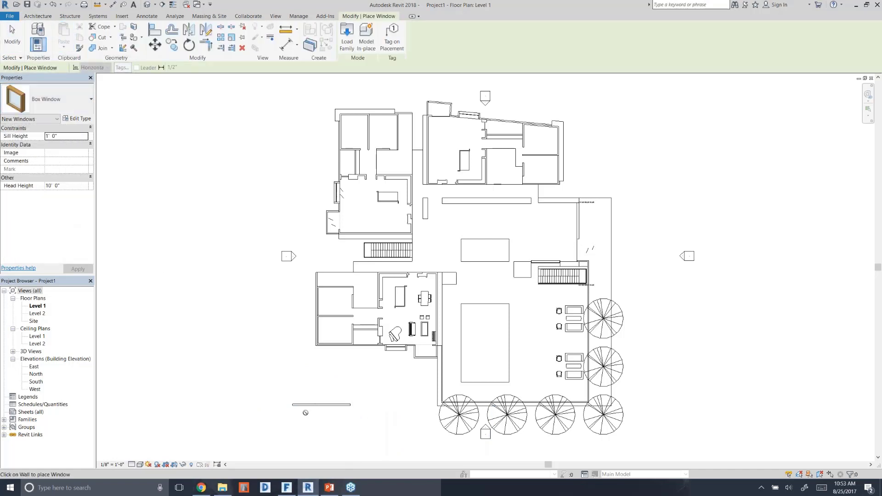
left_click(321, 403)
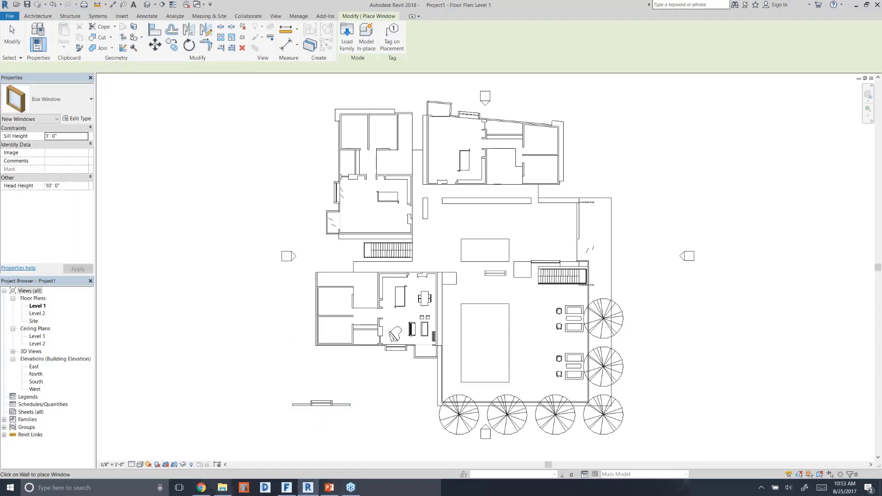
key("Escape")
key("Escape")
Step: Open the default 3D view and set its visual style to Realistic with the freestanding wall and its window in view
left_click(147, 6)
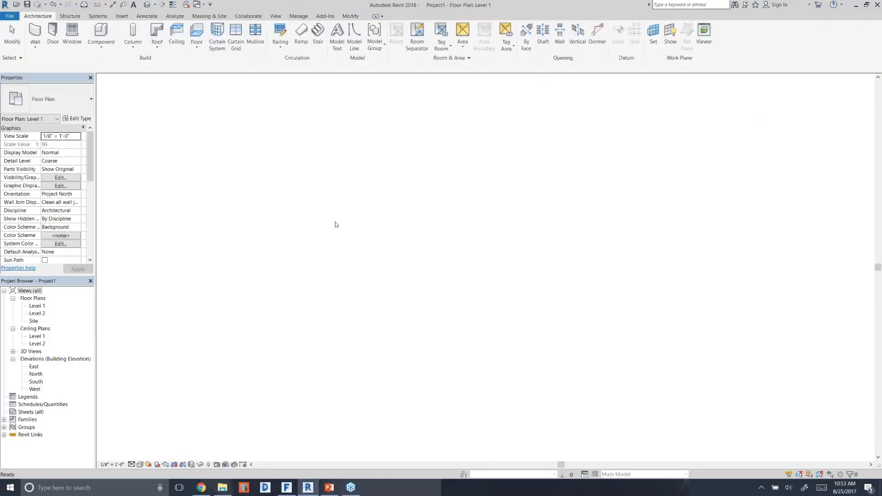
scroll(296, 289, "up", 5)
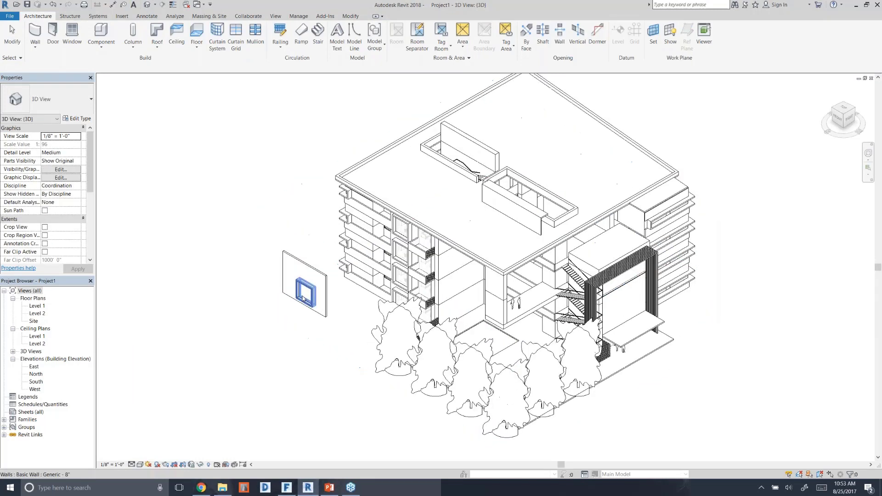
scroll(296, 290, "up", 3)
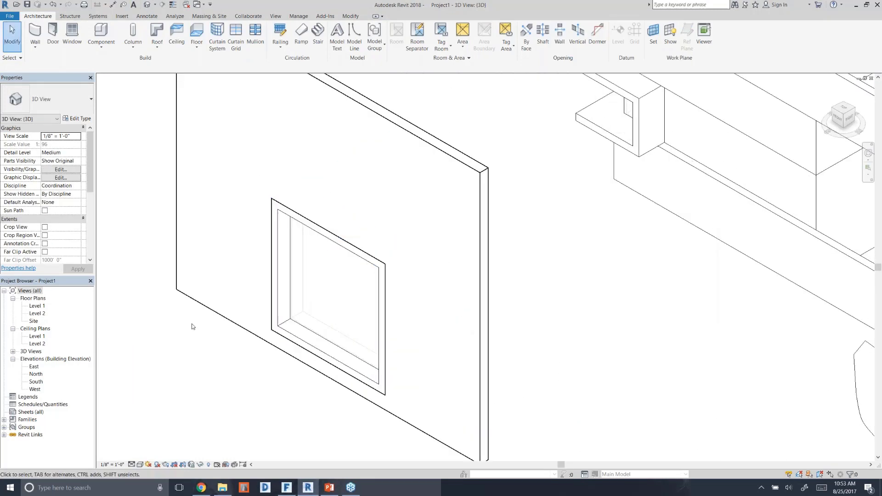
scroll(192, 327, "down", 3)
left_click(141, 464)
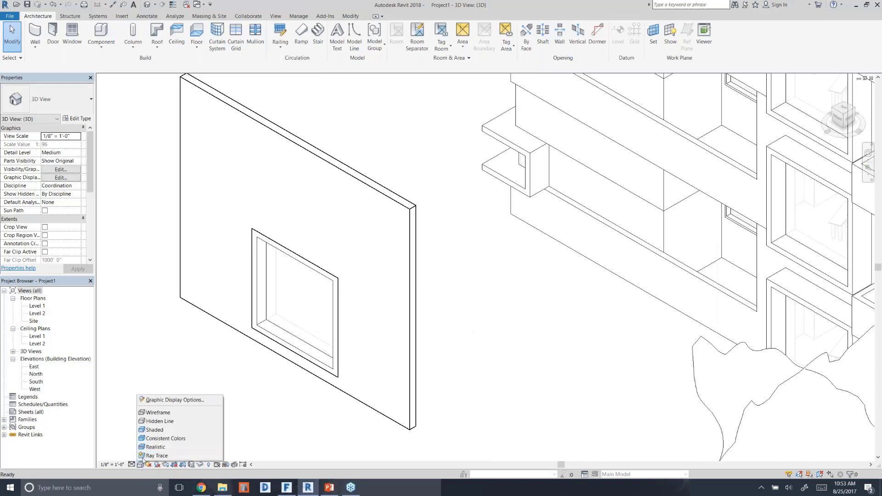
left_click(155, 447)
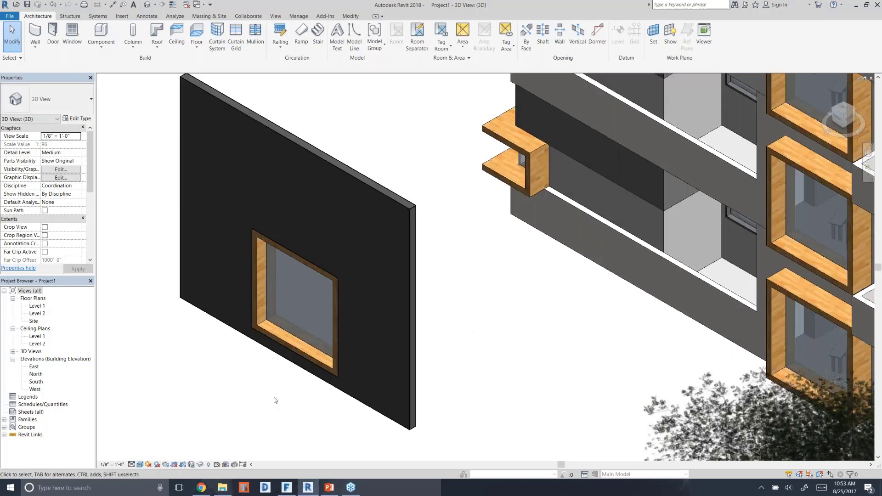
Step: Flip the Box Window so its wood frame projects from the visible front face of the freestanding wall
left_click(290, 353)
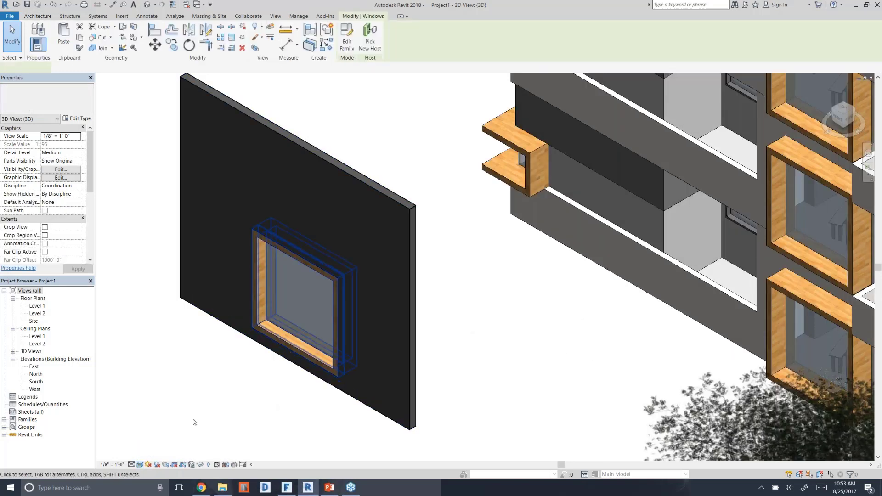
left_click(246, 423)
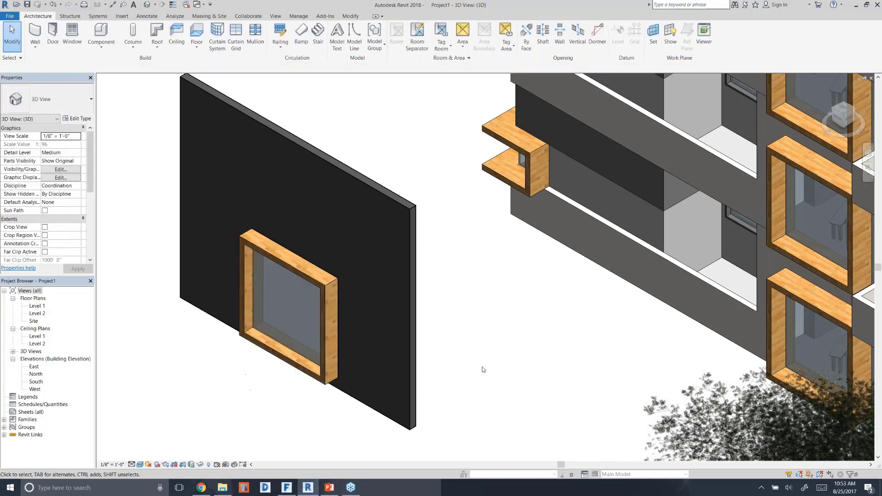
Step: Copy the lowest-level Unit-C facade mass from the linked Courtyard_FormIt.rvt model and paste it into the project aligned to the same place
scroll(515, 370, "down", 2)
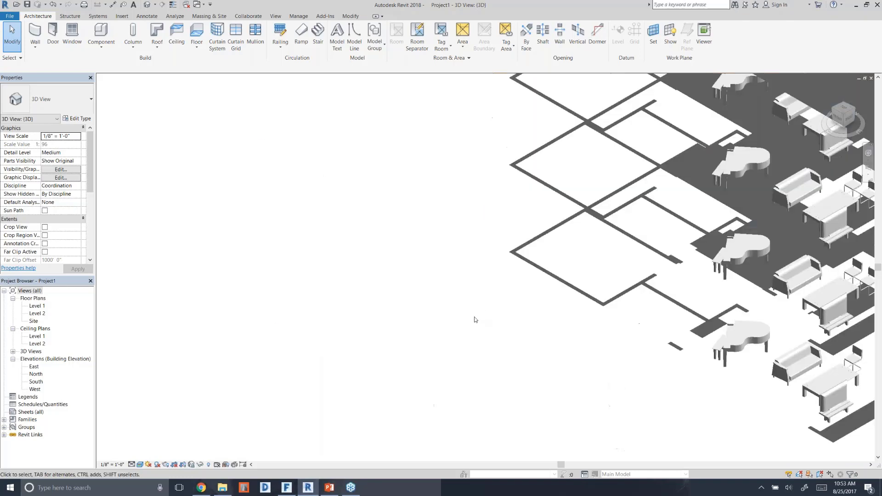
scroll(475, 315, "down", 2)
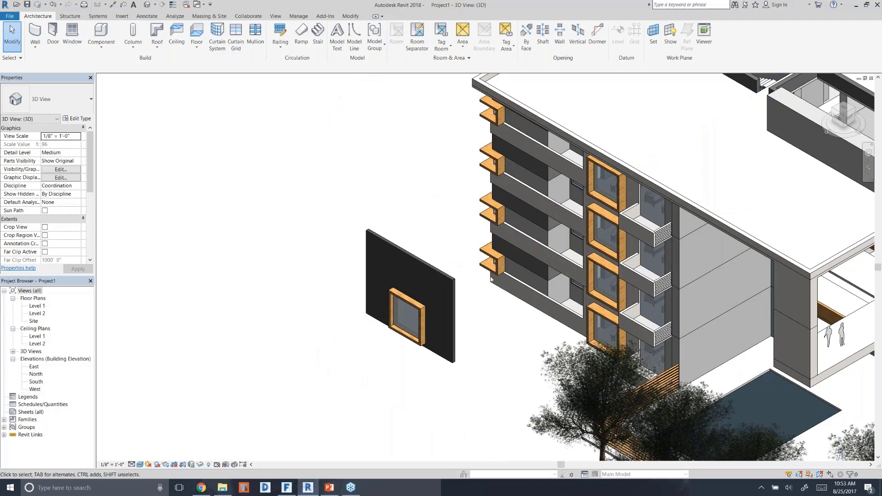
key("Tab")
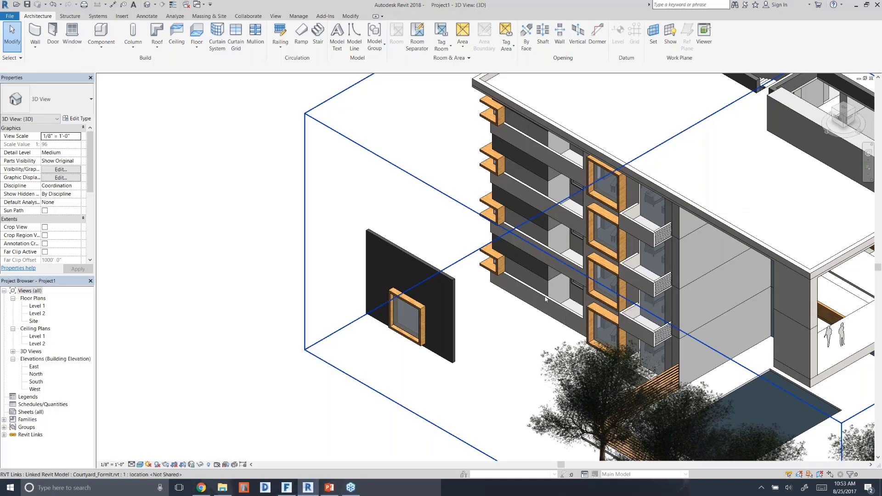
left_click(545, 298)
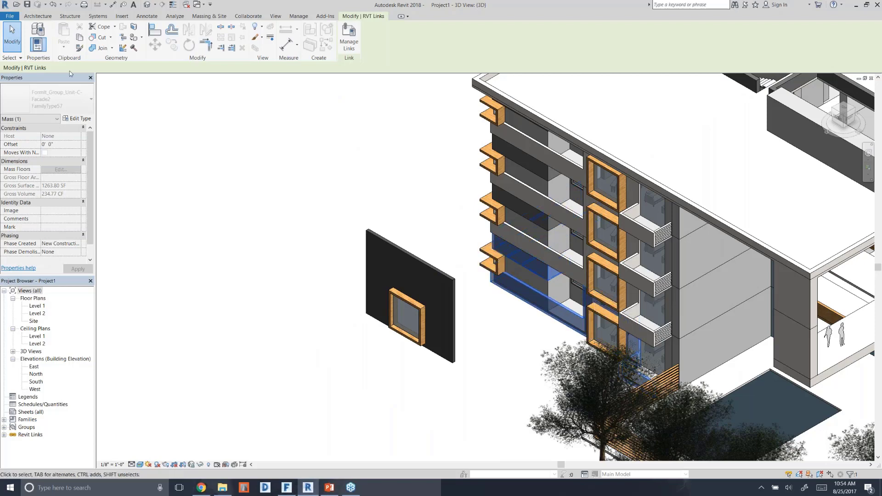
key("Escape")
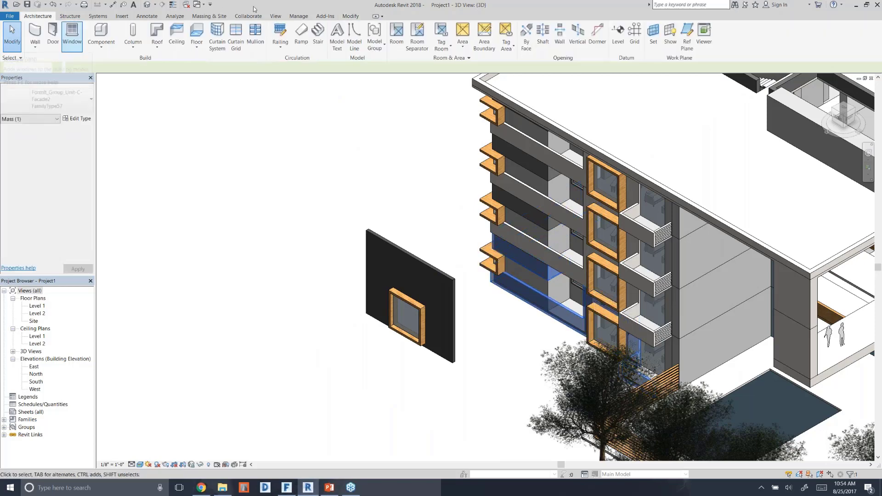
left_click(350, 16)
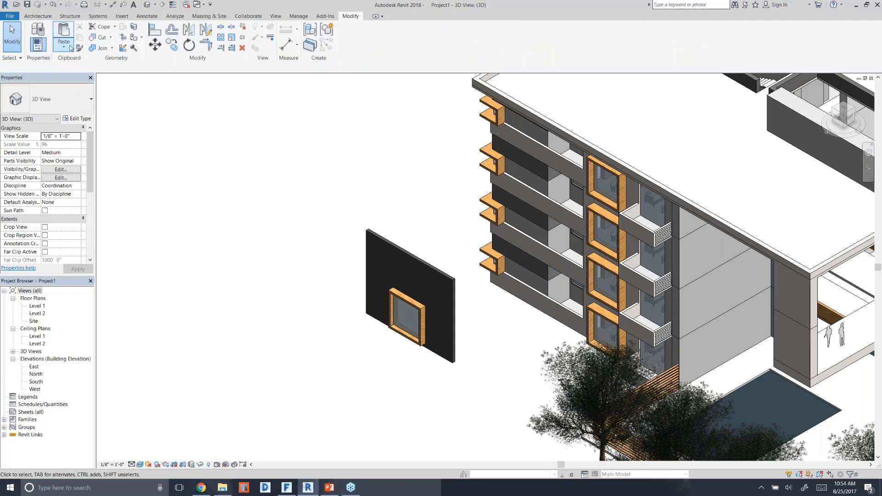
left_click(64, 44)
left_click(43, 130)
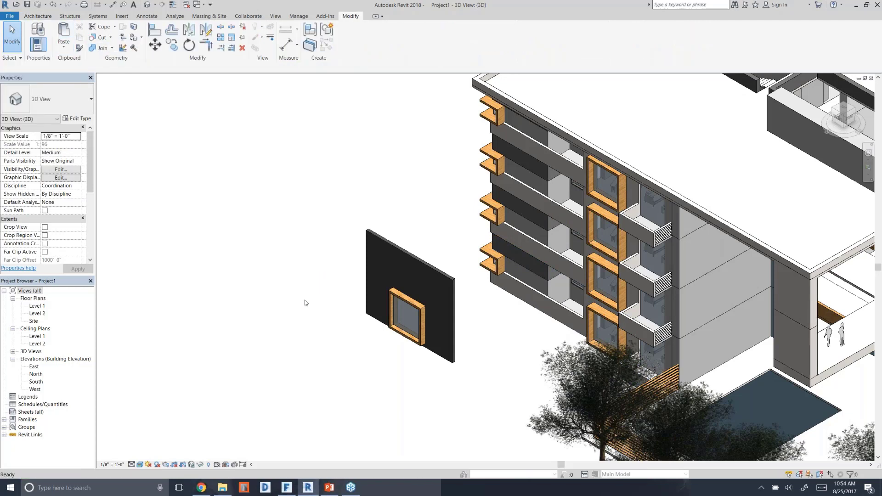
left_click(219, 271)
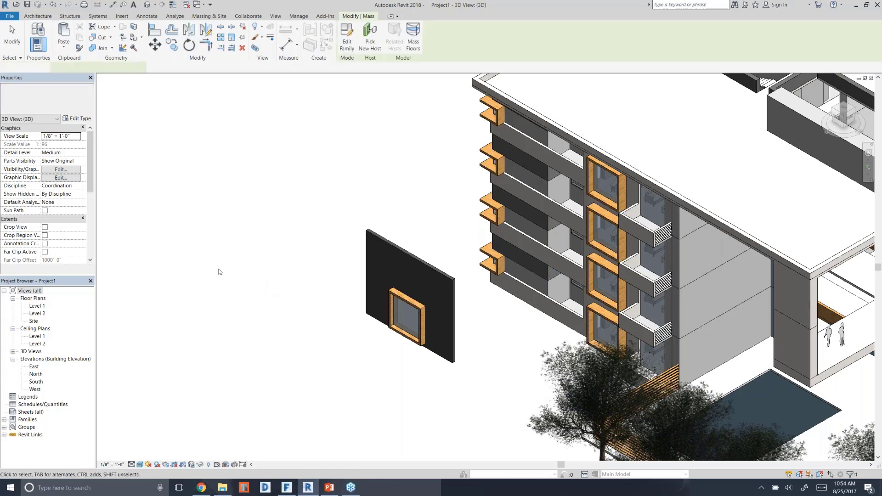
Step: Hide the linked building's roof element in the 3D view
left_click(607, 150)
right_click(607, 150)
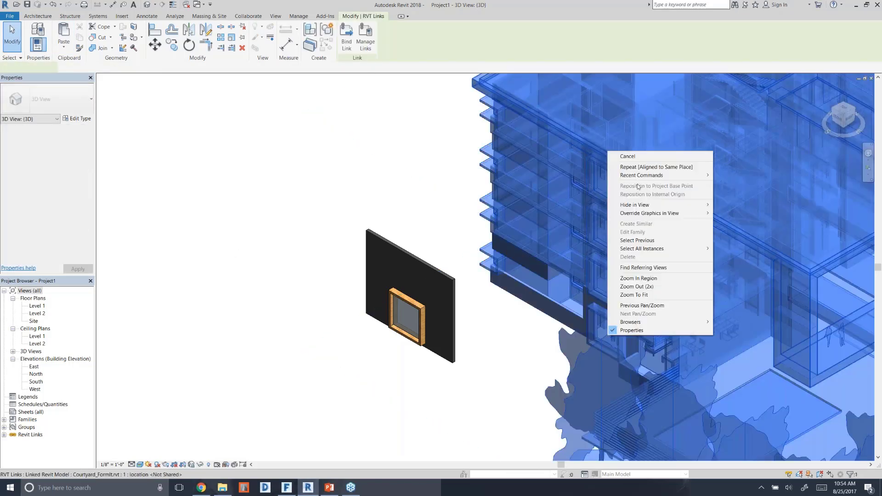
mouse_move(638, 205)
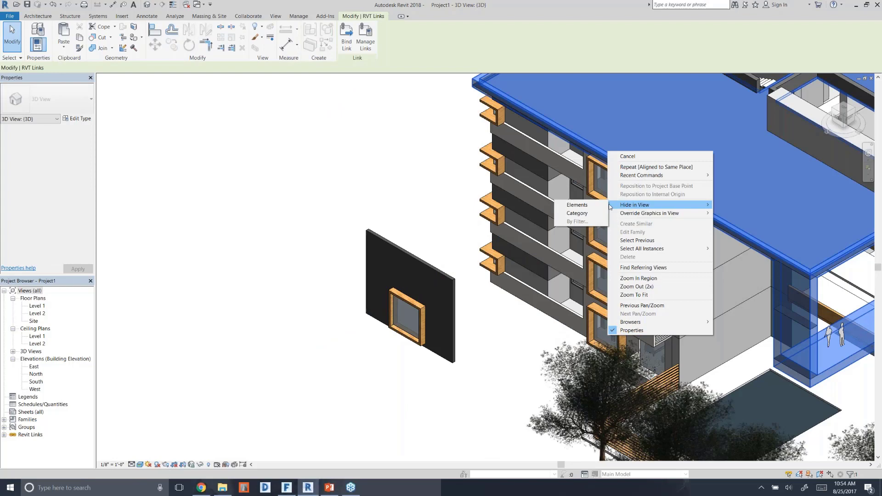
left_click(580, 205)
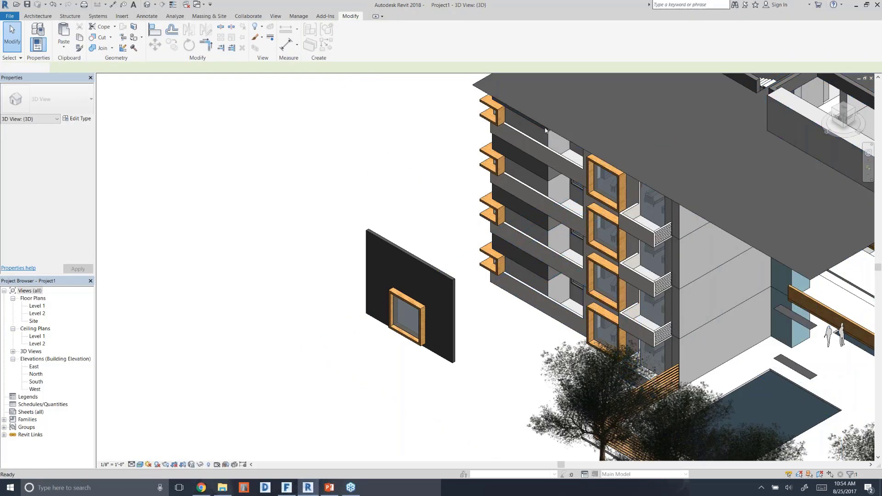
Step: Hide the entire Courtyard_FormIt.rvt link in the 3D view
left_click(546, 130)
right_click(545, 130)
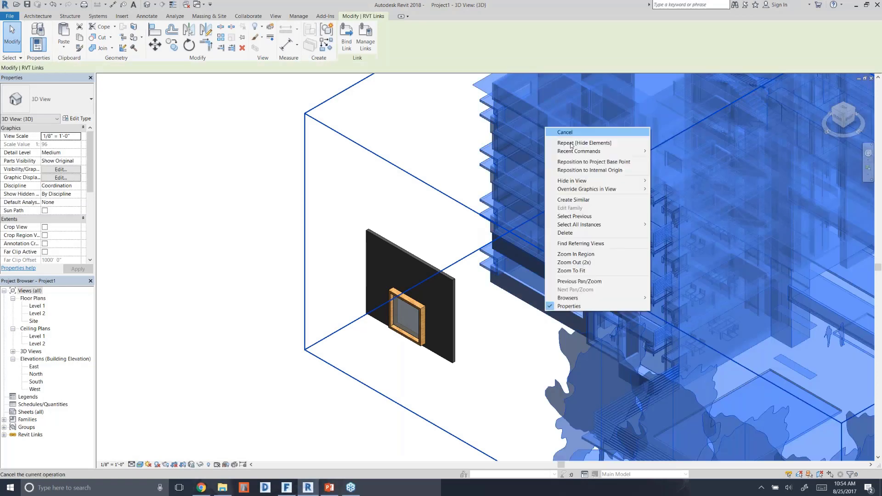
mouse_move(565, 176)
left_click(531, 182)
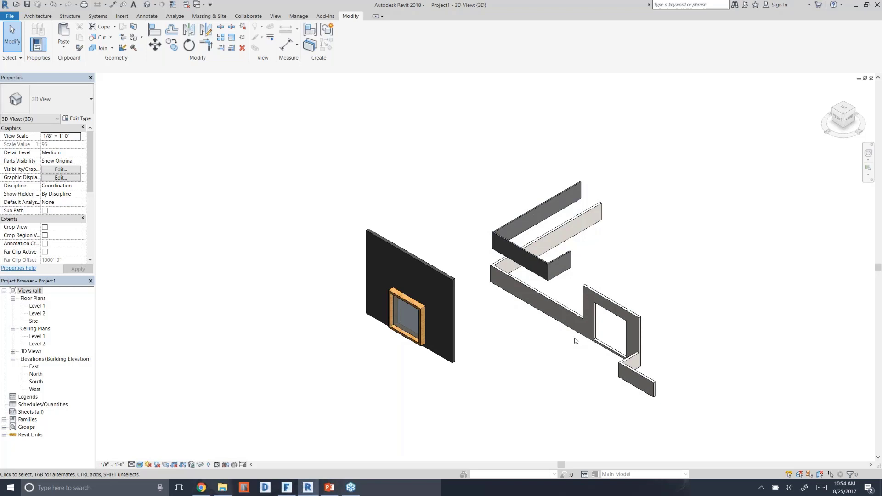
Step: Switch to the PowerPoint presentation and show slide 18, SketchUp and CleanUp
left_click(332, 489)
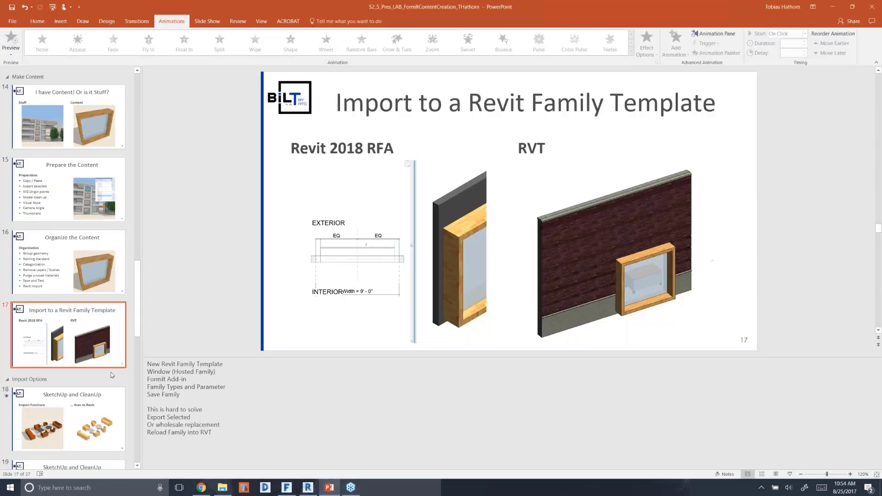
left_click(77, 411)
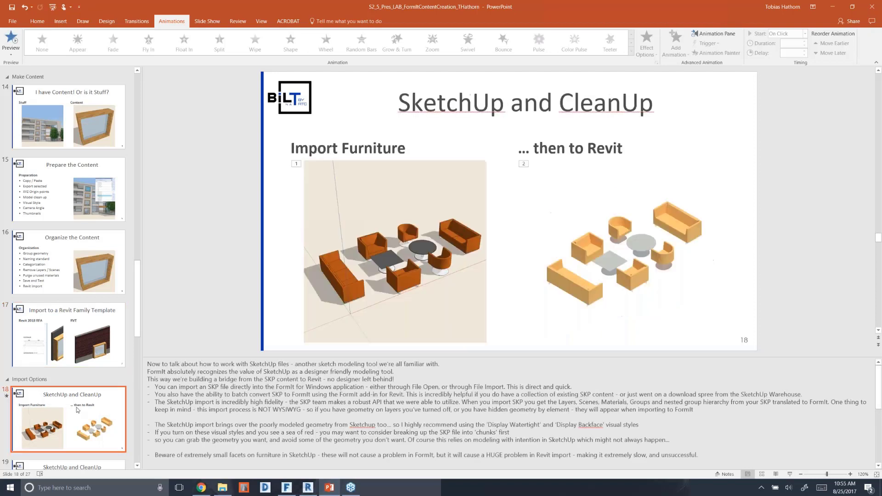